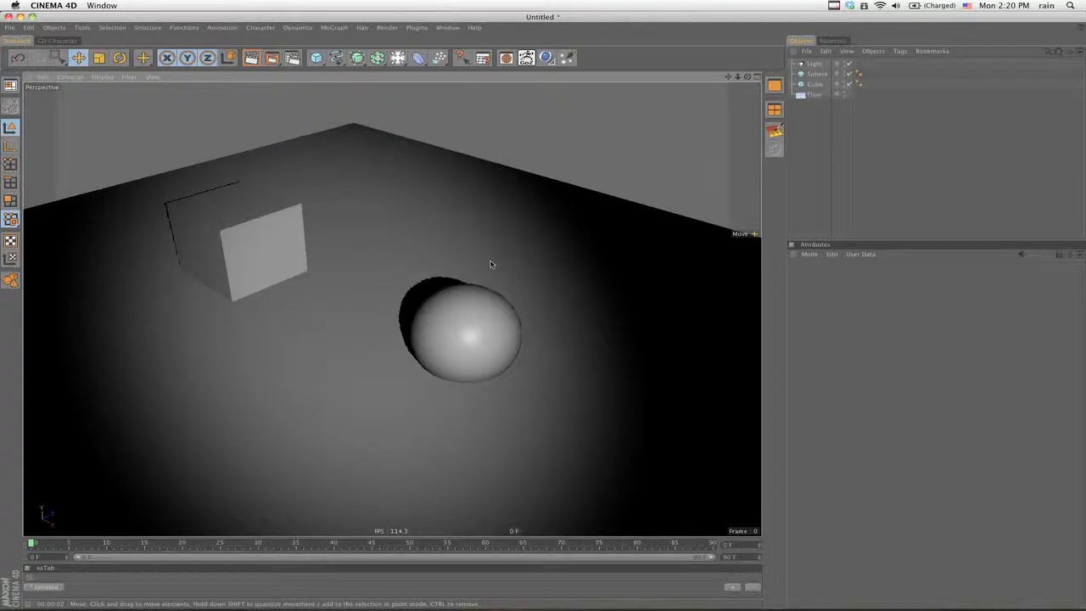
Delete the existing light from the scene with the cube, sphere and floor.
left_click_drag(489, 264, 304, 266, "alt")
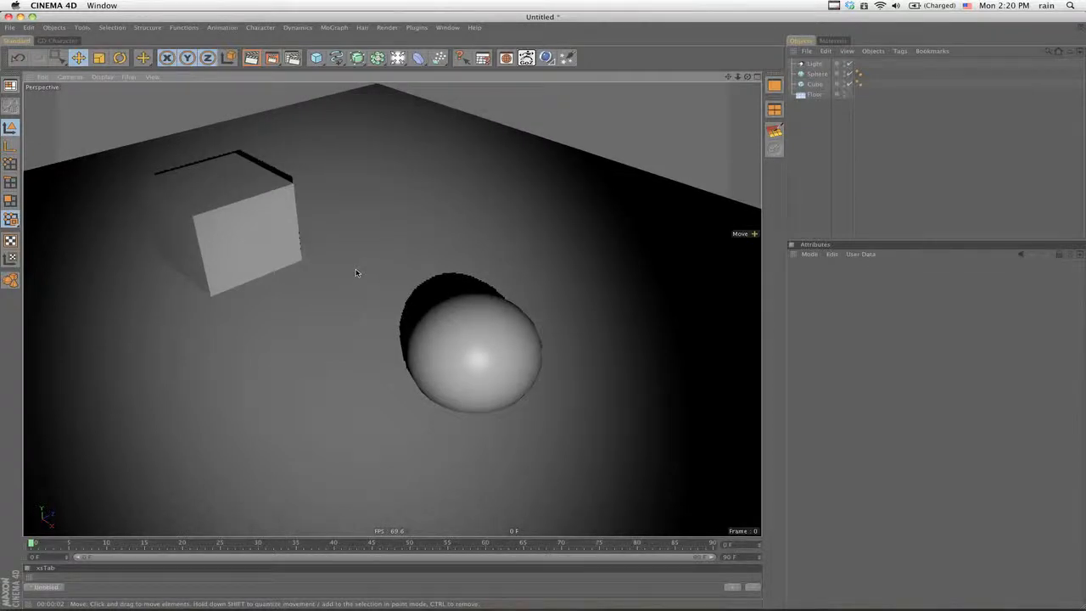
left_click_drag(356, 272, 418, 290, "alt")
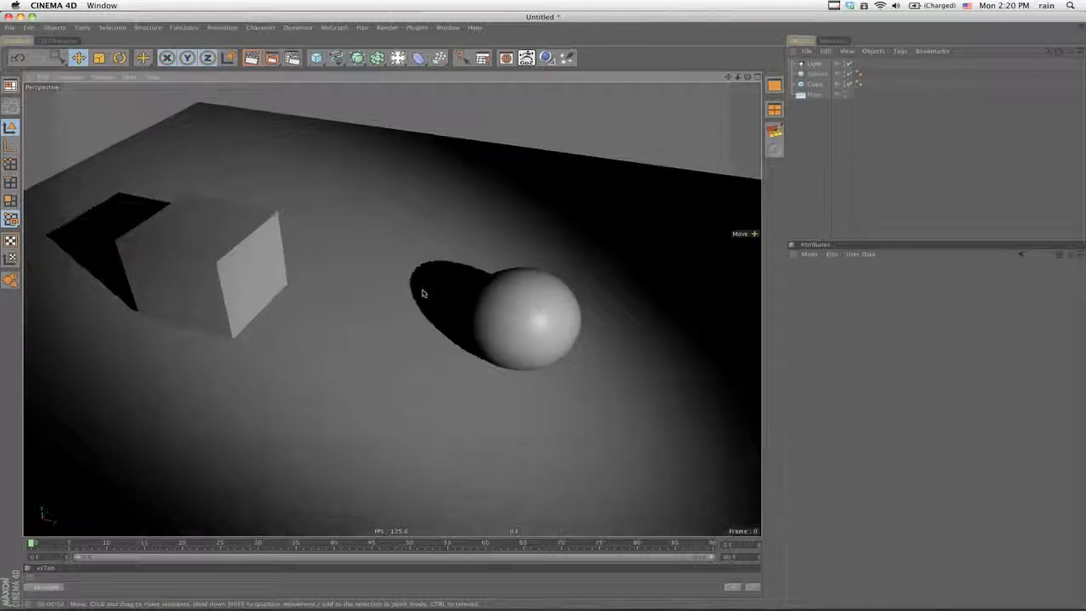
left_click_drag(544, 313, 543, 313, "alt")
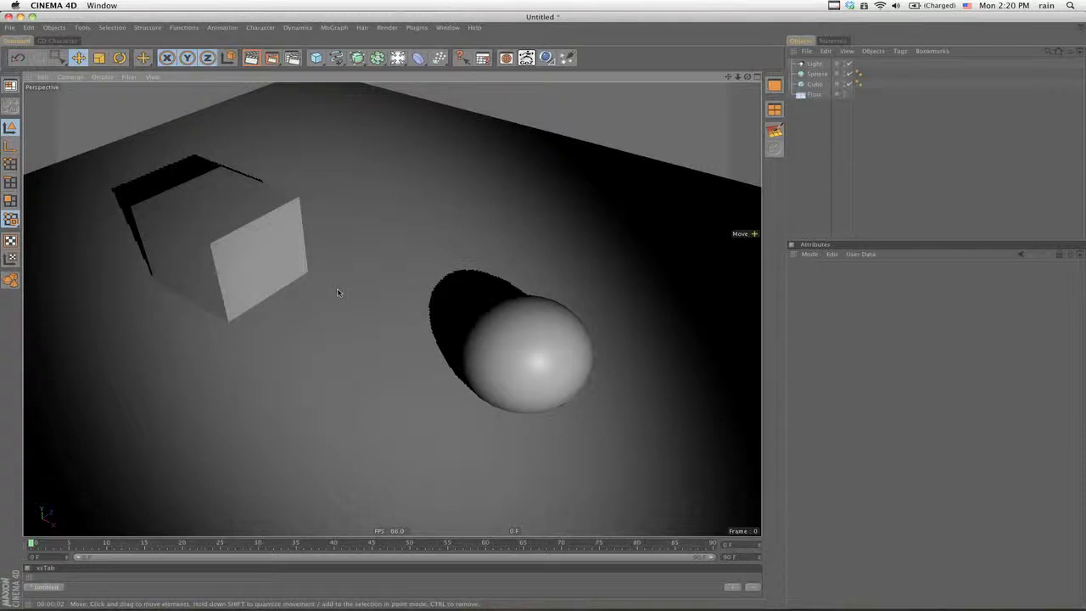
scroll(357, 299, "down", 2)
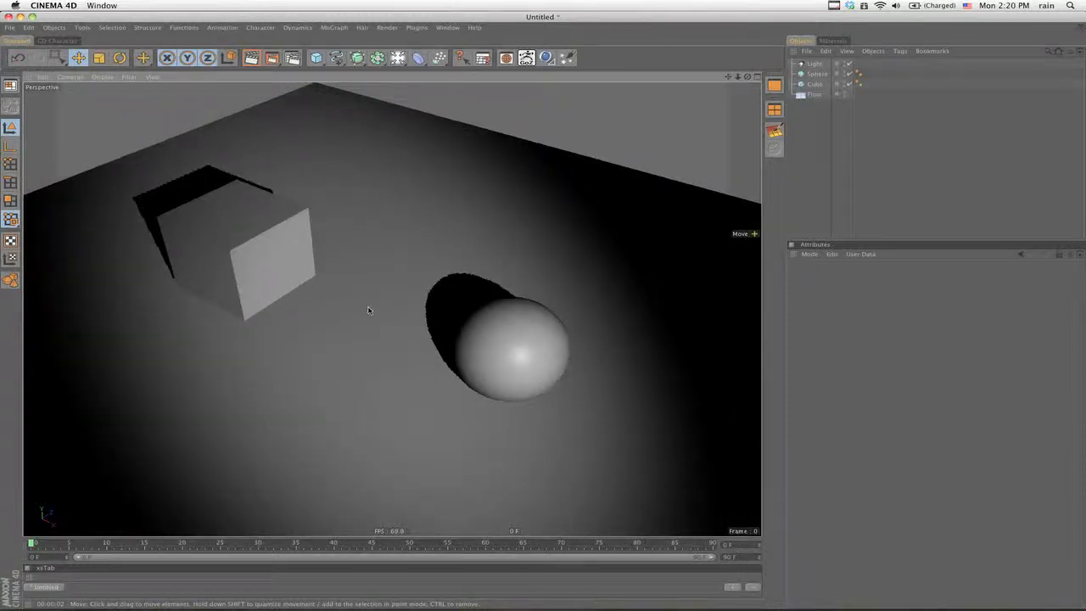
left_click_drag(544, 313, 428, 282, "alt")
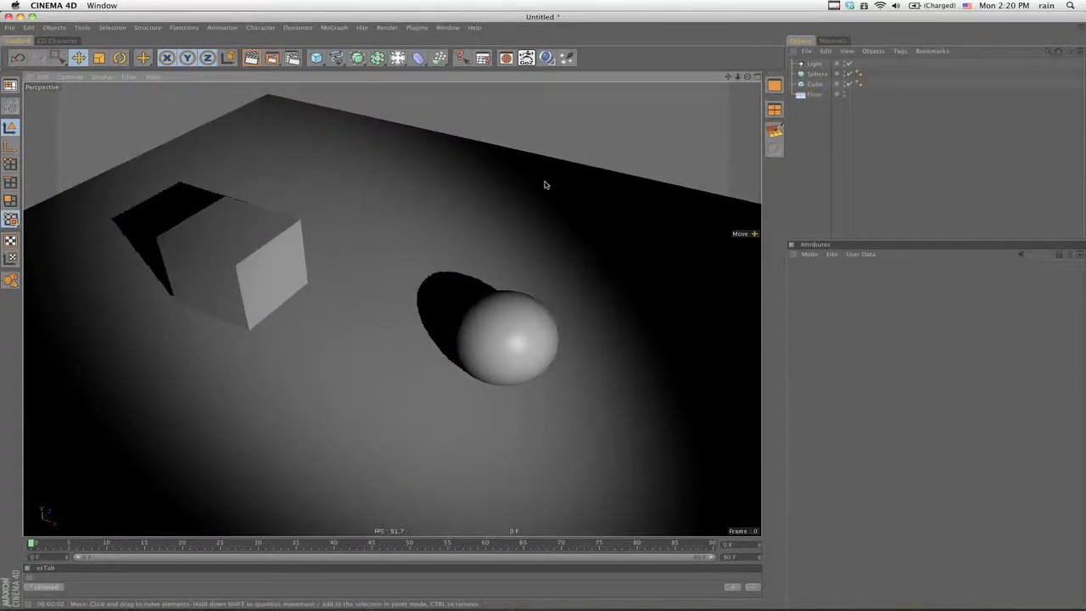
left_click(812, 63)
key("Delete")
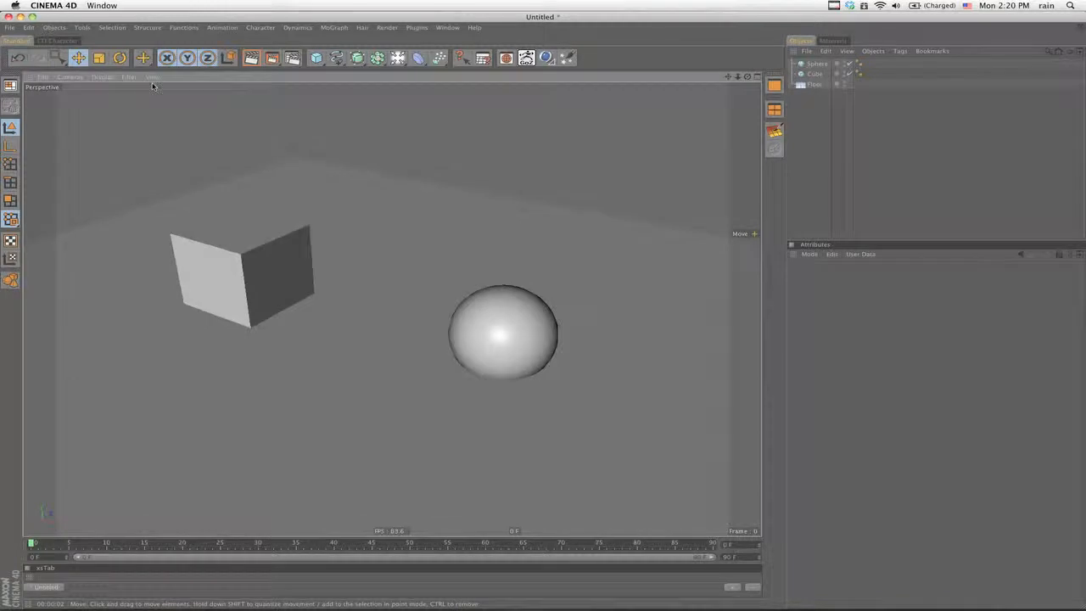
left_click(135, 78)
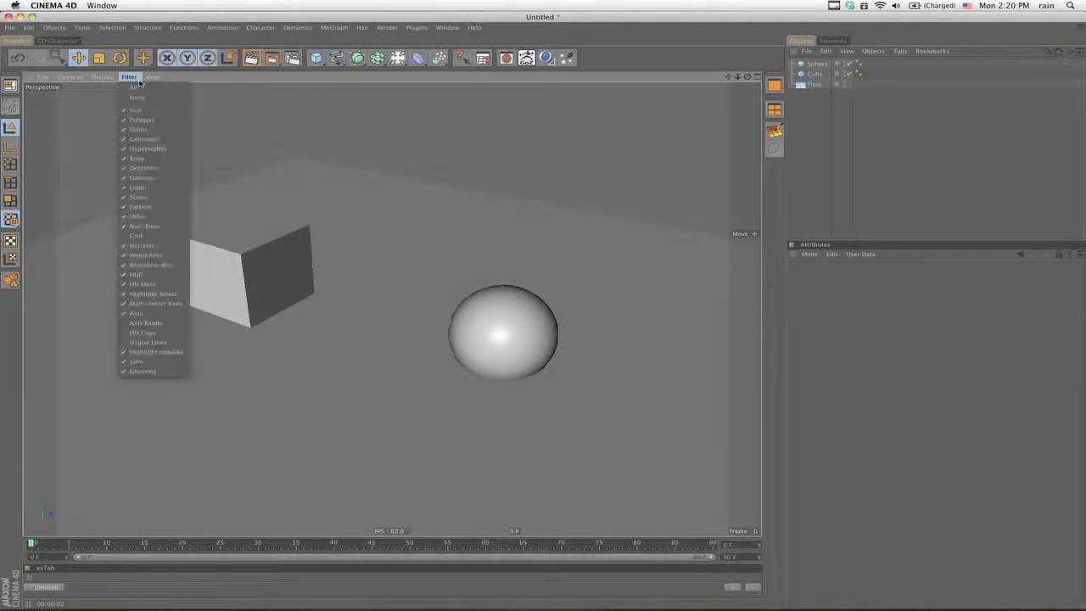
left_click(135, 234)
left_click(125, 78)
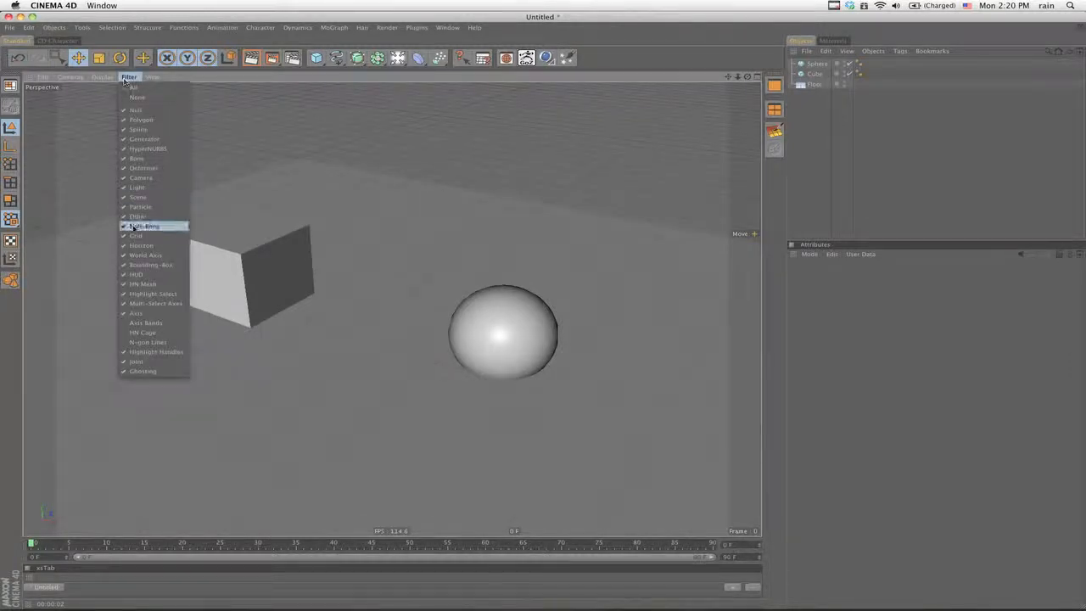
left_click(143, 232)
Add a new omni light and raise it above the floor.
left_click_drag(313, 231, 543, 311, "alt")
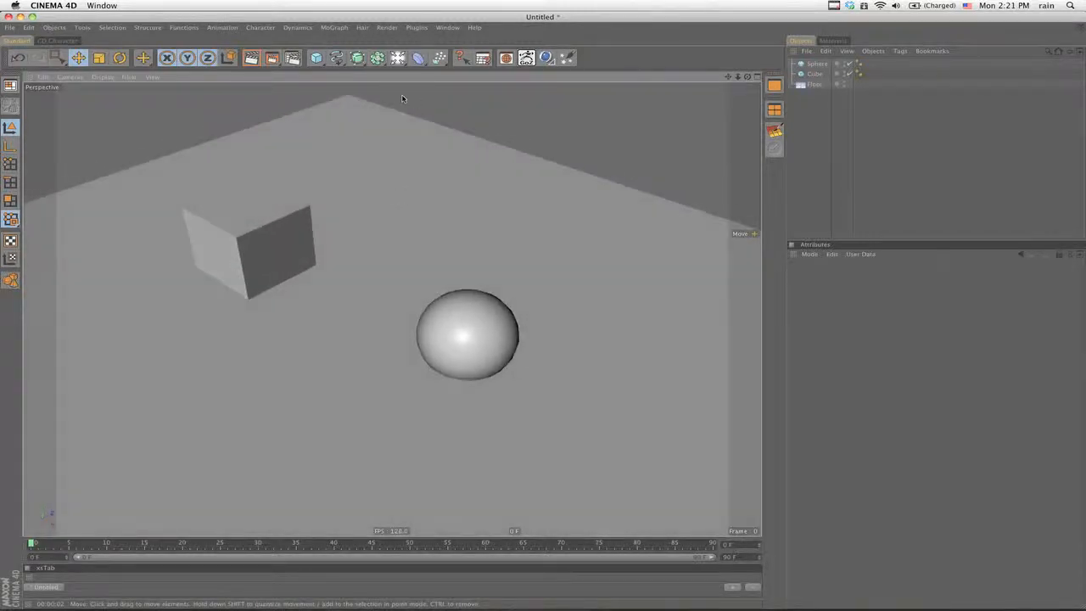
left_click(398, 57)
left_click_drag(449, 233, 545, 312, "alt")
left_click_drag(329, 227, 331, 95)
left_click_drag(463, 248, 543, 312, "alt")
middle_click_drag(543, 312, 471, 236, "alt")
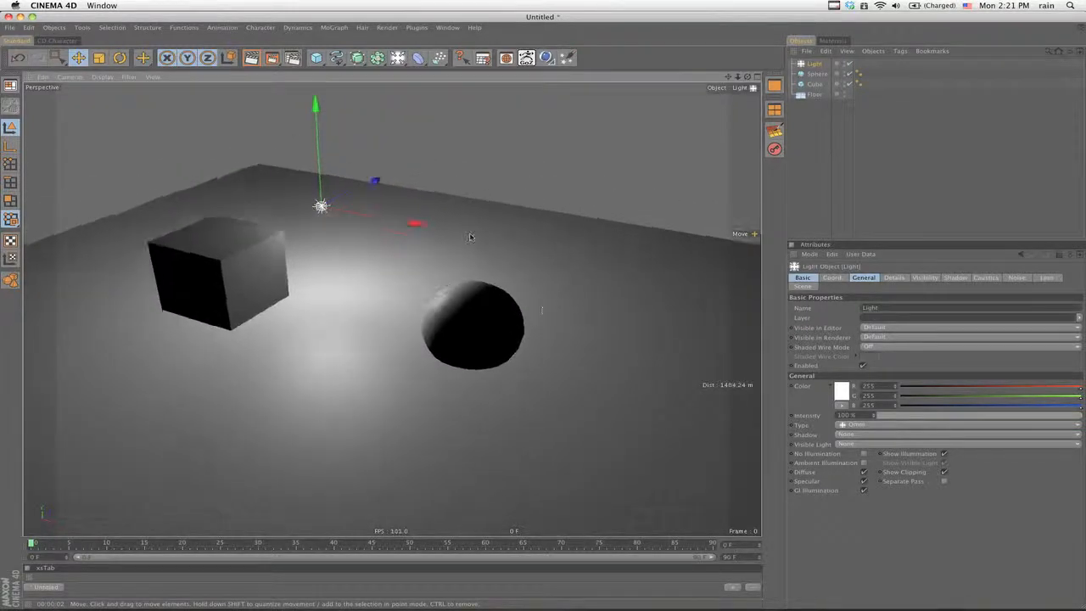
right_click_drag(471, 236, 546, 312, "alt")
left_click_drag(545, 312, 463, 235, "alt")
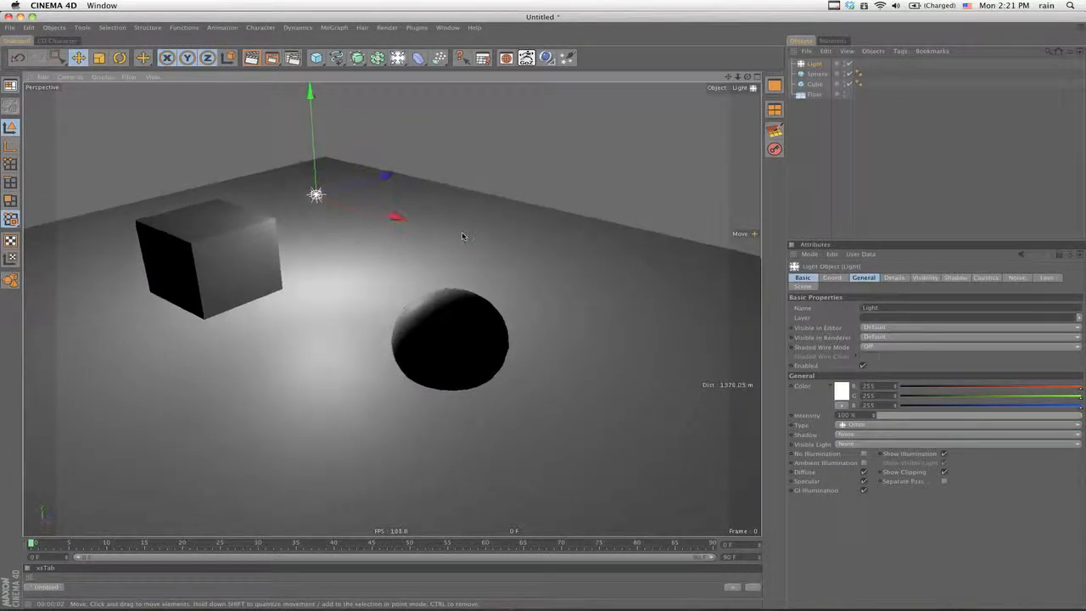
right_click_drag(463, 235, 446, 234, "alt")
left_click_drag(446, 235, 544, 315, "alt")
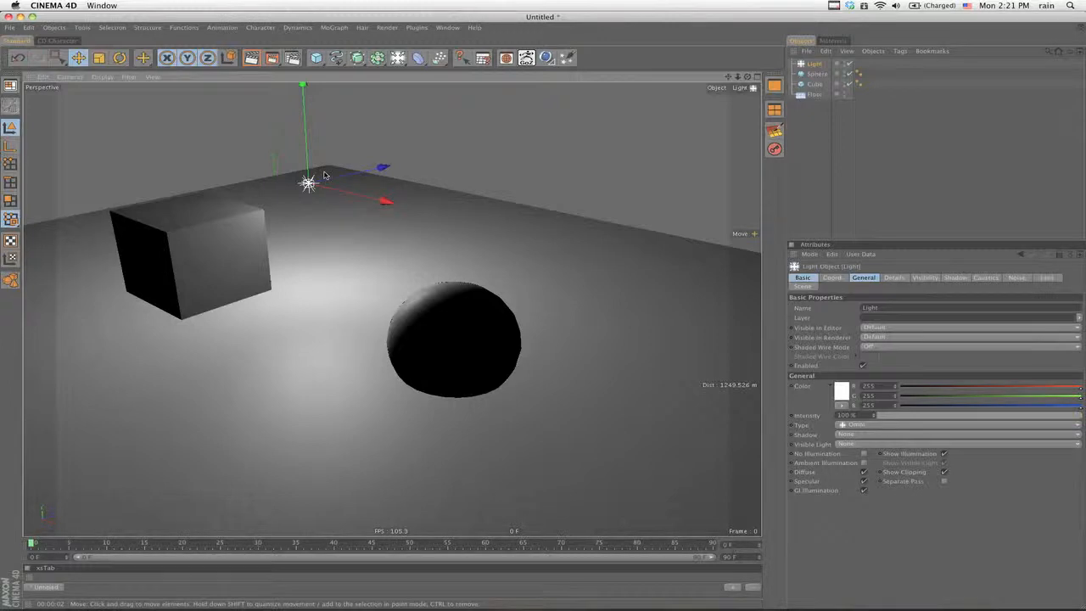
left_click_drag(324, 174, 354, 186, "alt")
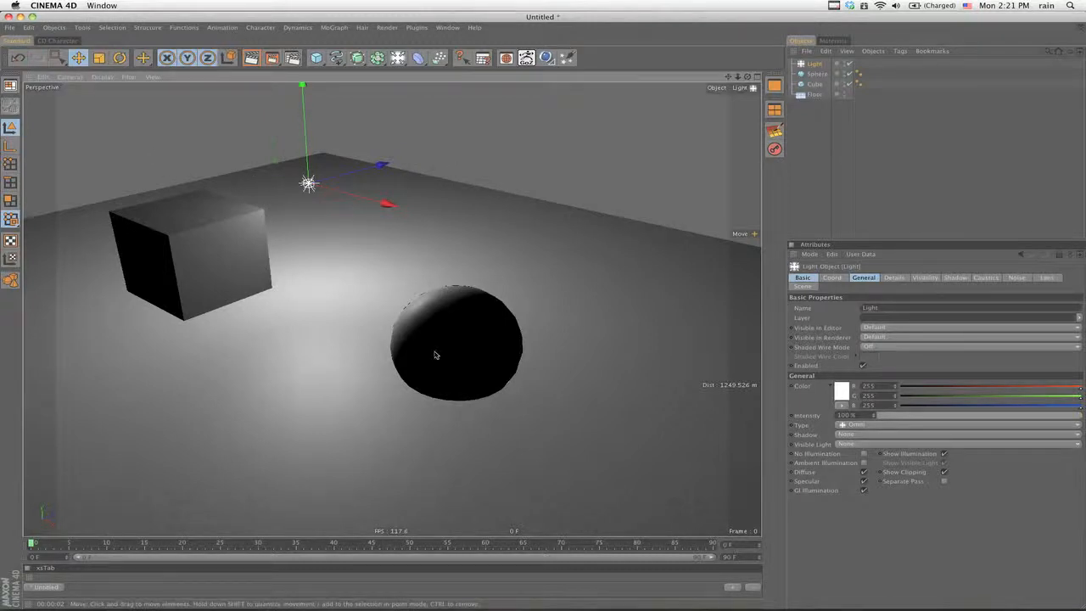
Move the light across the floor past the sphere and raise it higher.
left_click_drag(326, 302, 595, 325, "alt")
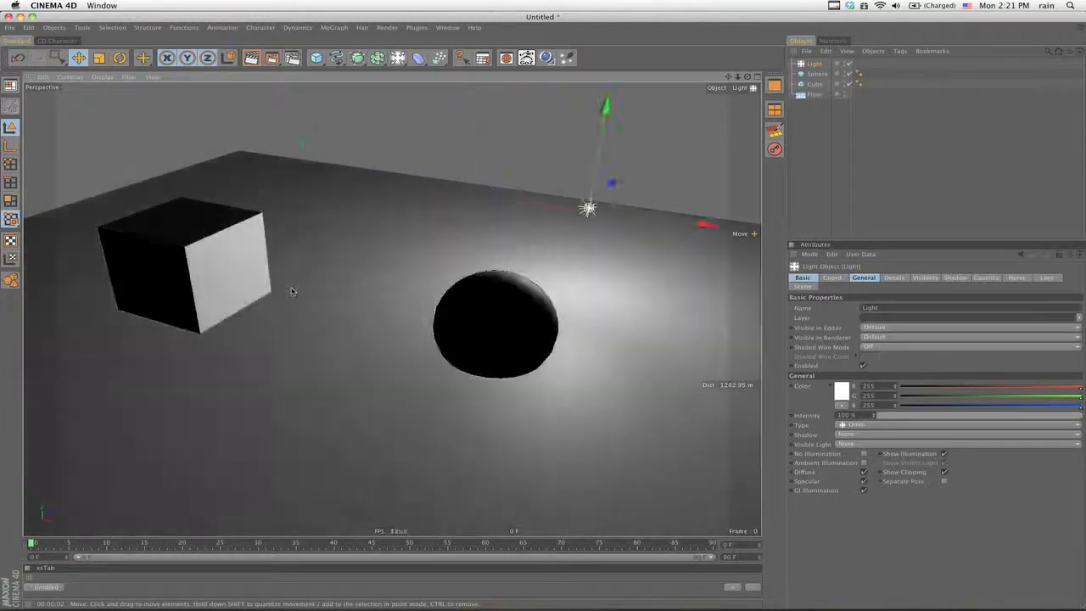
left_click_drag(293, 294, 379, 288, "alt")
left_click_drag(594, 186, 601, 137)
mouse_move(597, 187)
left_mouse_down("alt")
mouse_move(552, 313)
mouse_move(533, 317)
mouse_move(545, 313)
left_mouse_up("alt")
Change the light's type from Omni to Spot.
left_click(849, 424)
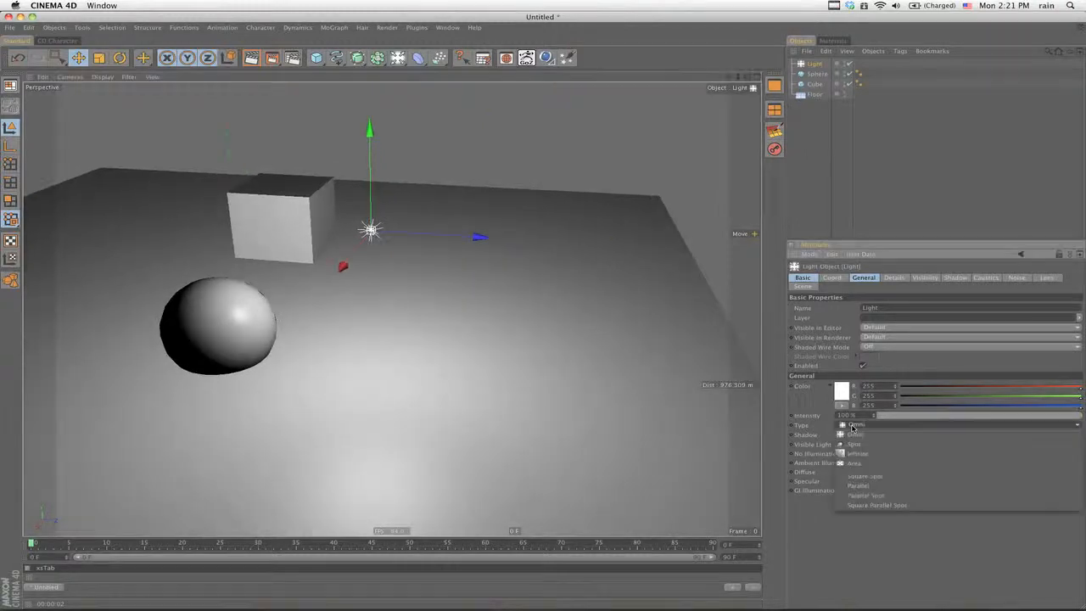
left_click(853, 443)
mouse_move(543, 313)
left_mouse_down("alt")
mouse_move(489, 259)
mouse_move(543, 313)
left_mouse_up("alt")
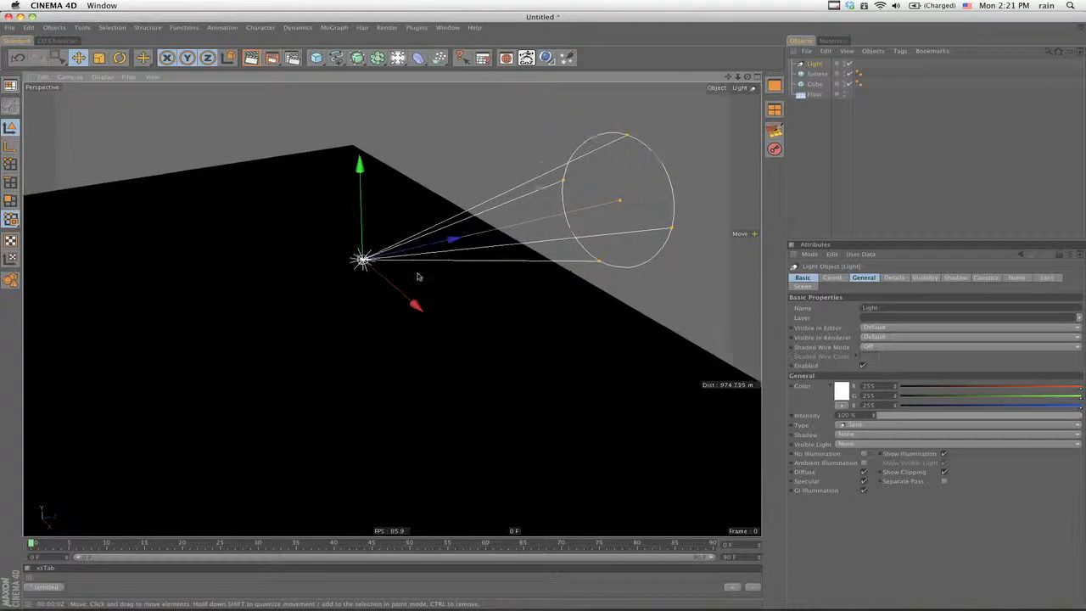
Shift the spotlight along its X axis and raise it higher above the floor.
left_click_drag(396, 297, 552, 320)
left_click_drag(543, 312, 543, 313, "alt")
middle_click_drag(543, 313, 509, 296, "alt")
right_click_drag(543, 313, 496, 309, "alt")
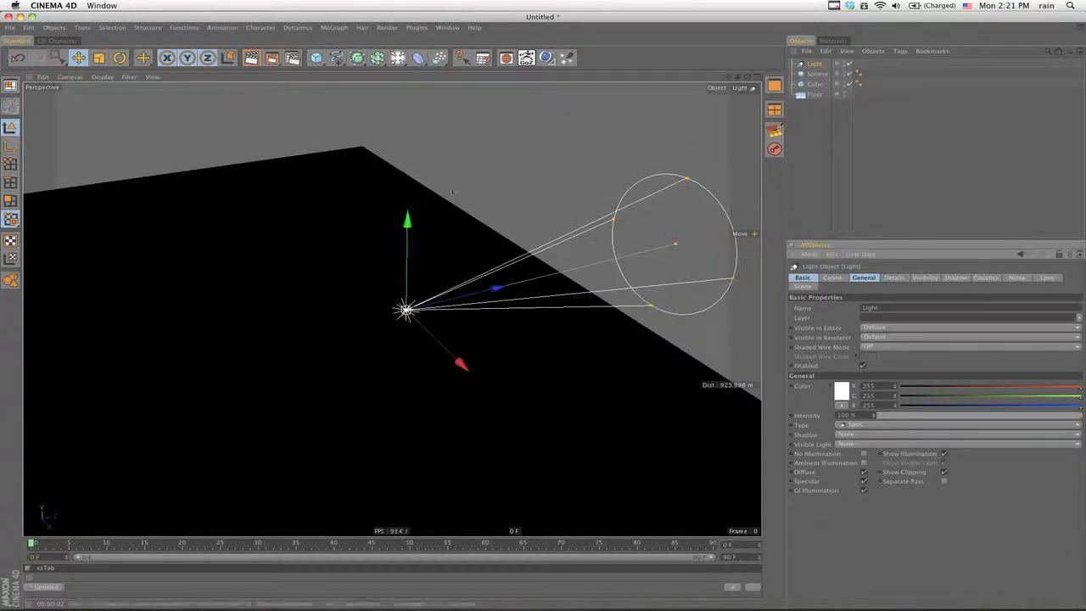
left_click_drag(542, 312, 470, 211, "alt")
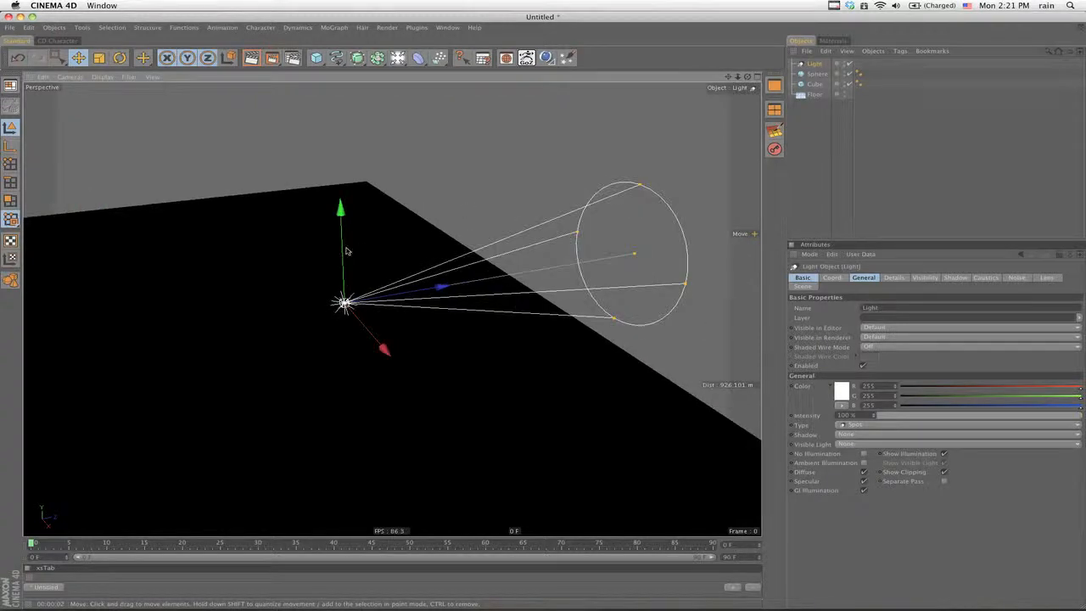
left_click_drag(345, 249, 342, 187)
middle_click_drag(421, 196, 407, 212, "alt")
left_click_drag(407, 212, 545, 312, "alt")
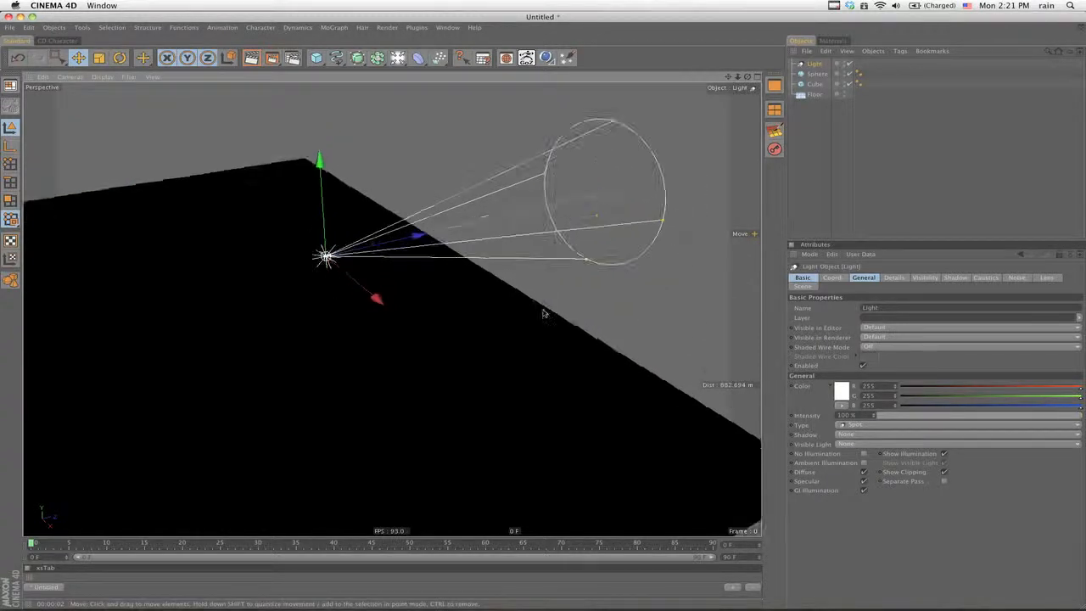
Rotate the spotlight so its cone points down towards the sphere.
key("r")
left_click_drag(345, 222, 449, 229)
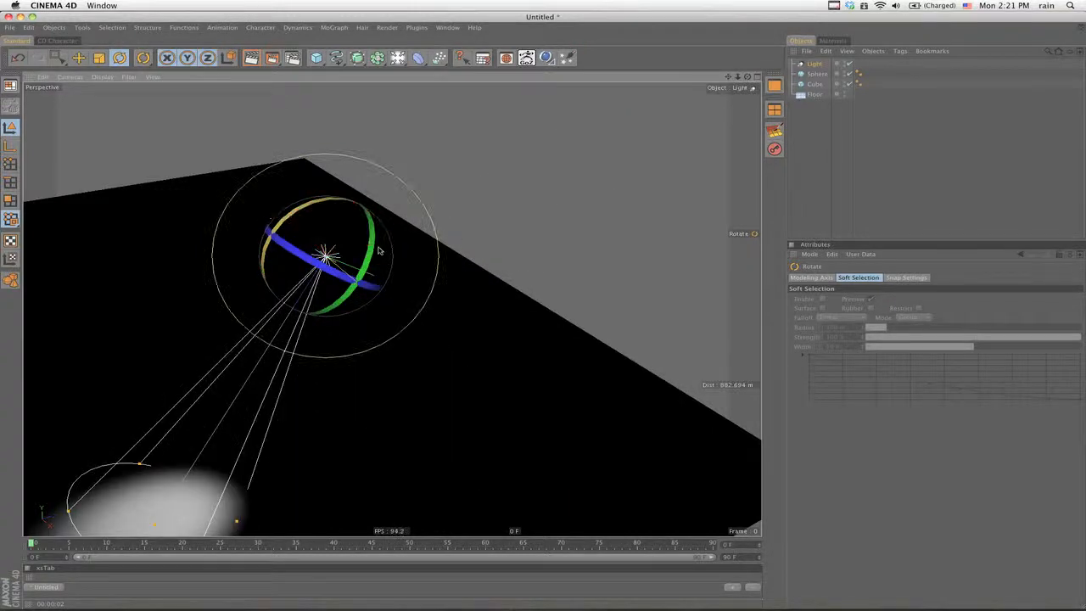
left_click_drag(376, 246, 365, 291)
left_click_drag(350, 217, 371, 222)
middle_click_drag(371, 223, 556, 243, "alt")
right_click_drag(556, 244, 557, 316, "alt")
left_click_drag(556, 317, 325, 240, "alt")
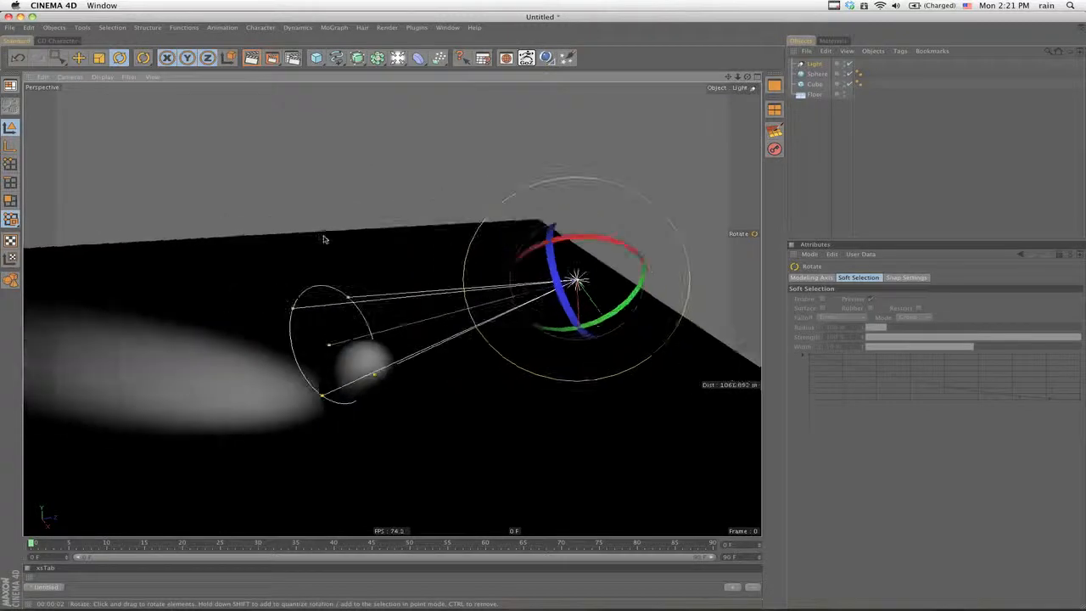
left_click_drag(552, 243, 568, 247)
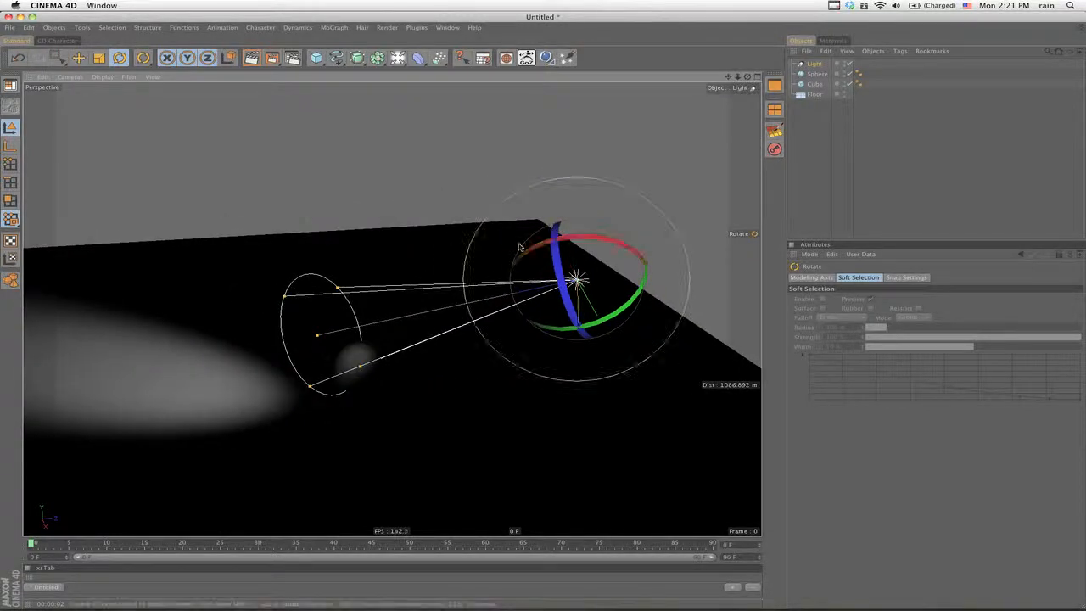
key("e")
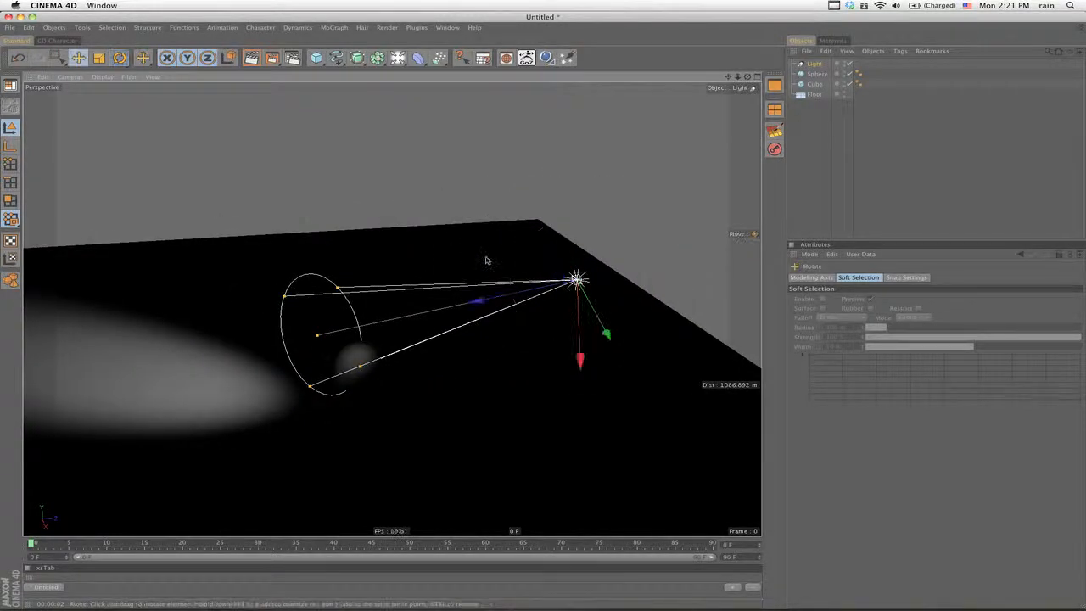
Link the top view's camera to the spotlight and show that view full size.
left_click(773, 109)
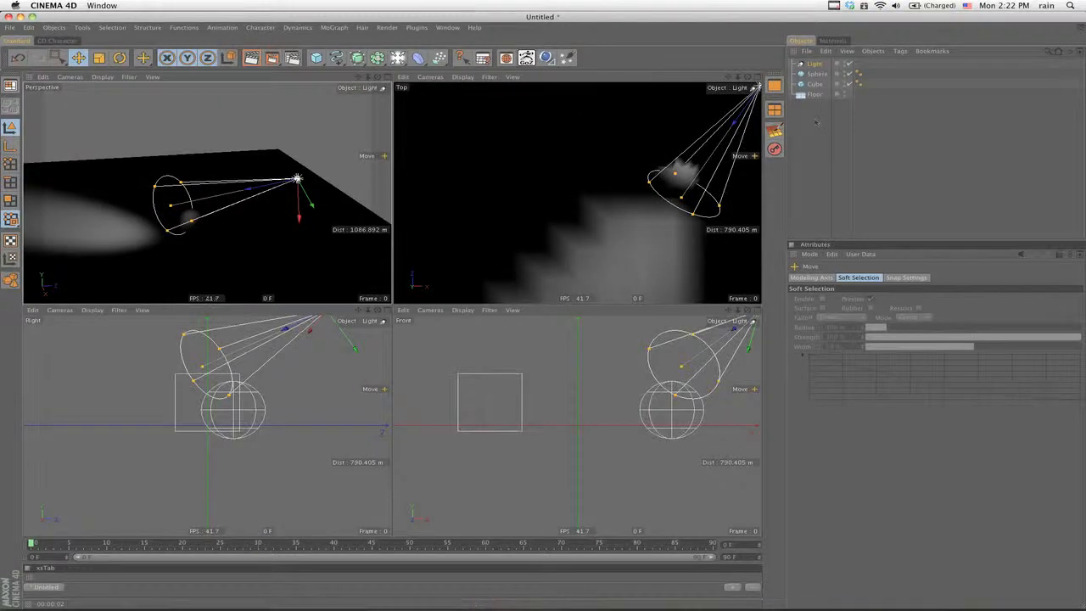
left_click(812, 126)
left_click(815, 66)
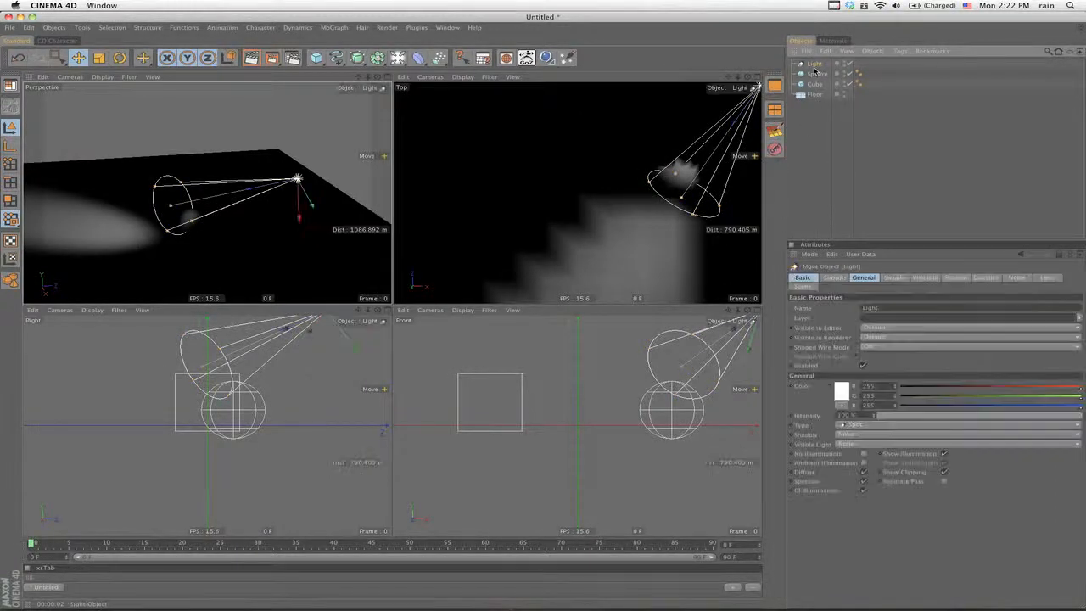
left_click(430, 77)
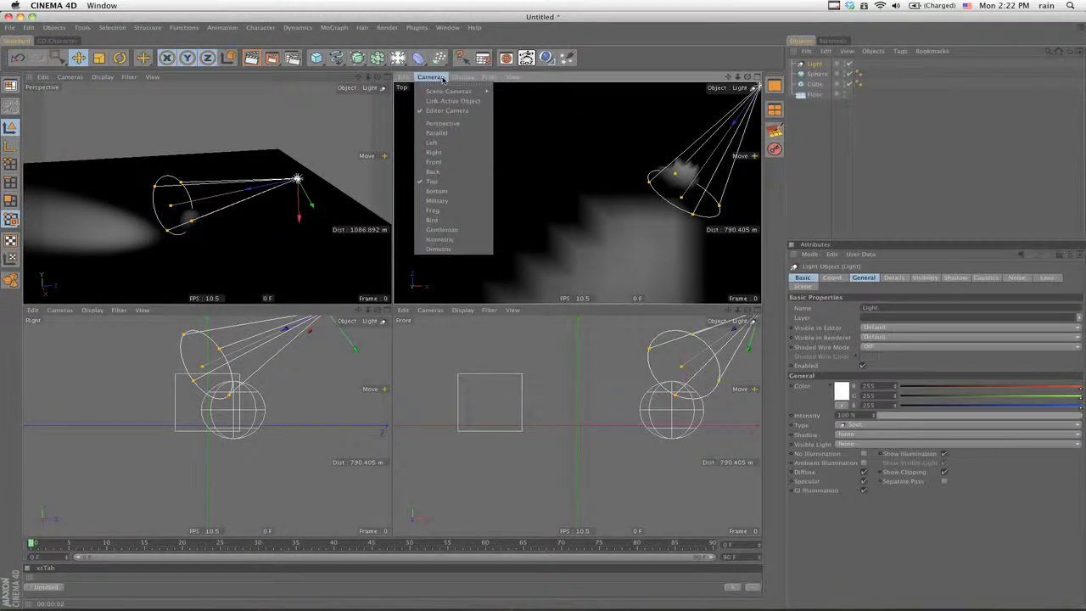
left_click(444, 100)
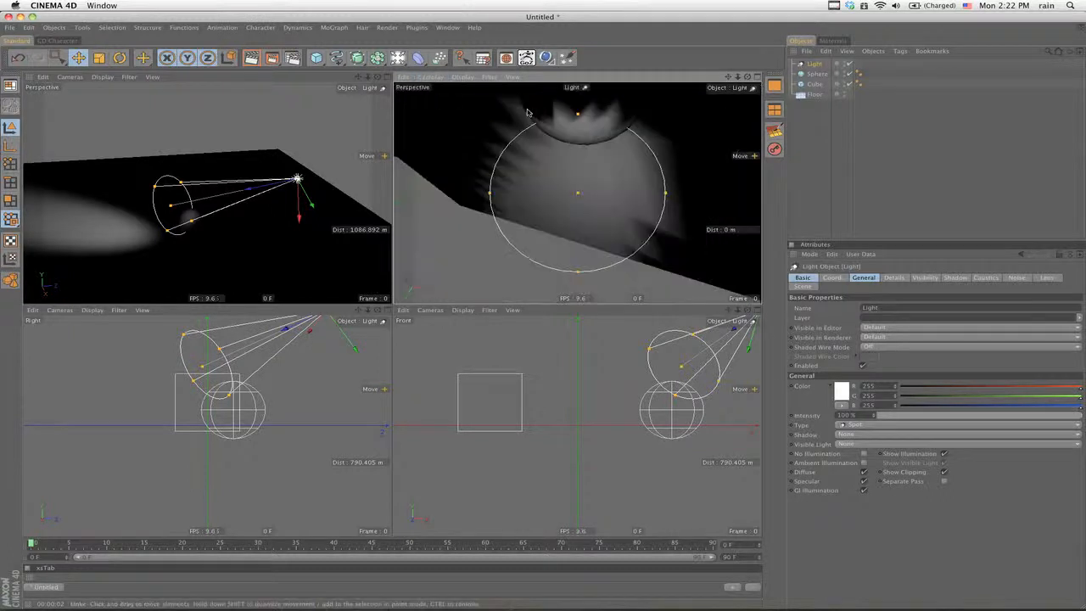
left_click(772, 83)
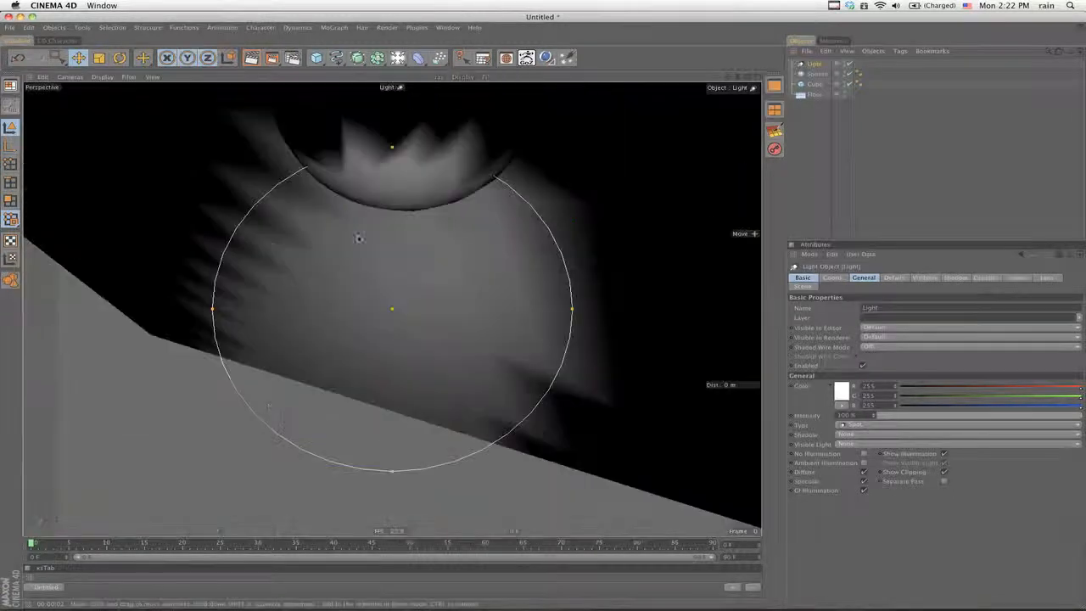
Aim the spotlight through its own view so the cone covers the cube and sphere, and return to the original perspective view.
left_click_drag(545, 313, 544, 313, "alt")
right_click_drag(544, 313, 545, 313, "alt")
left_click_drag(544, 313, 544, 313, "alt")
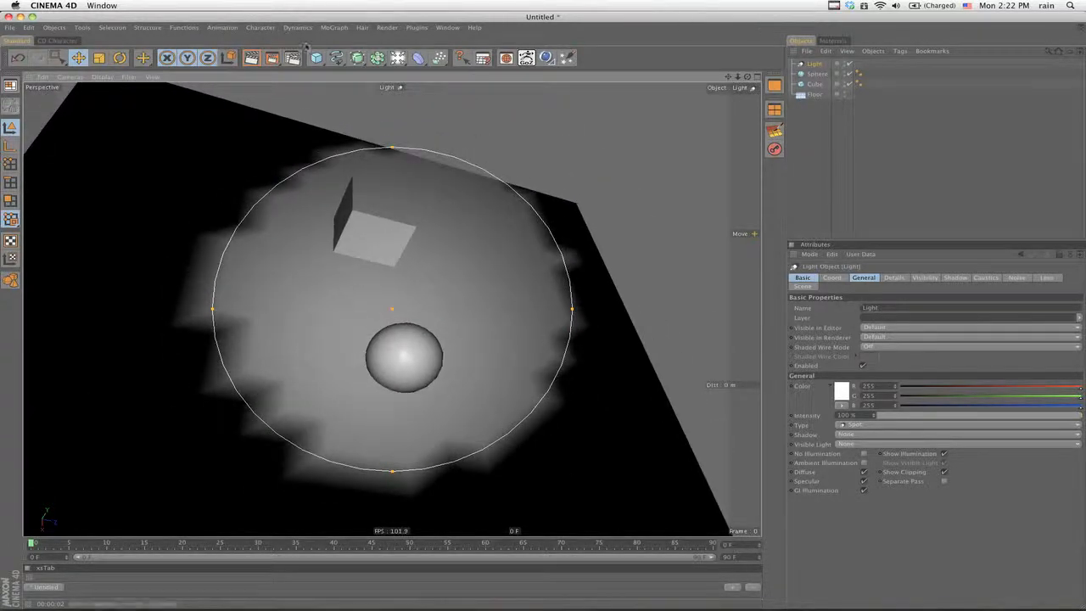
key("super+shift+z")
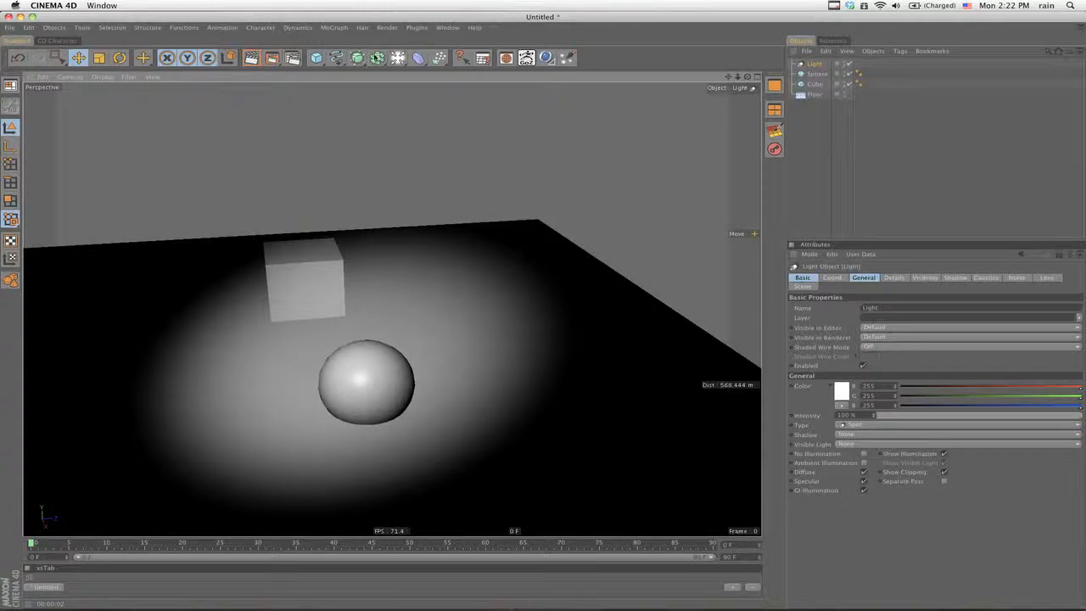
Set the spotlight's shadow to Shadow Maps (Soft) and render the perspective view.
left_click_drag(544, 313, 274, 264, "alt")
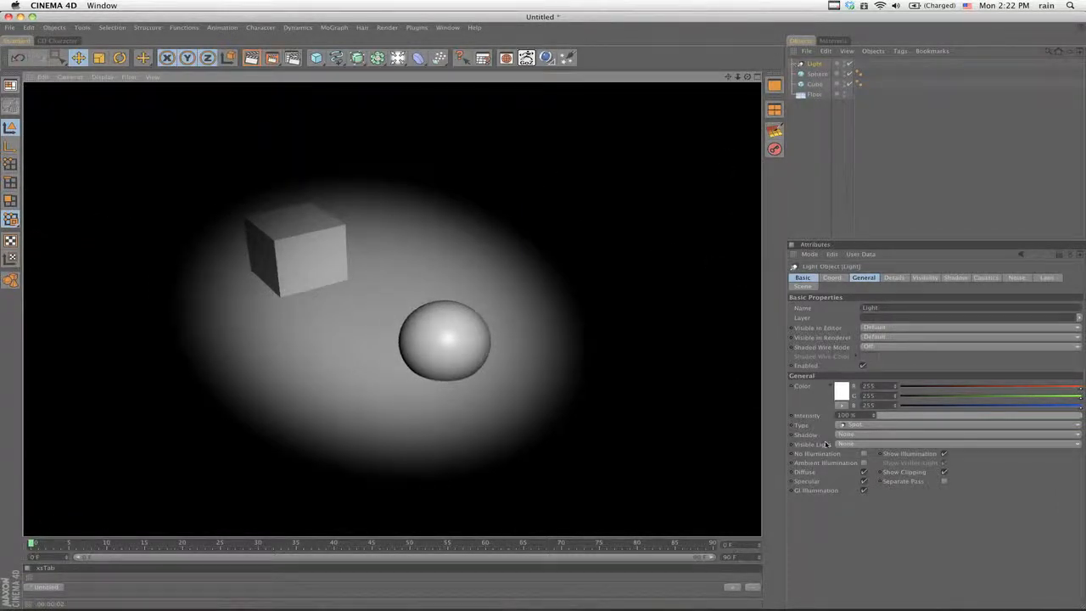
left_click(838, 433)
left_click(848, 449)
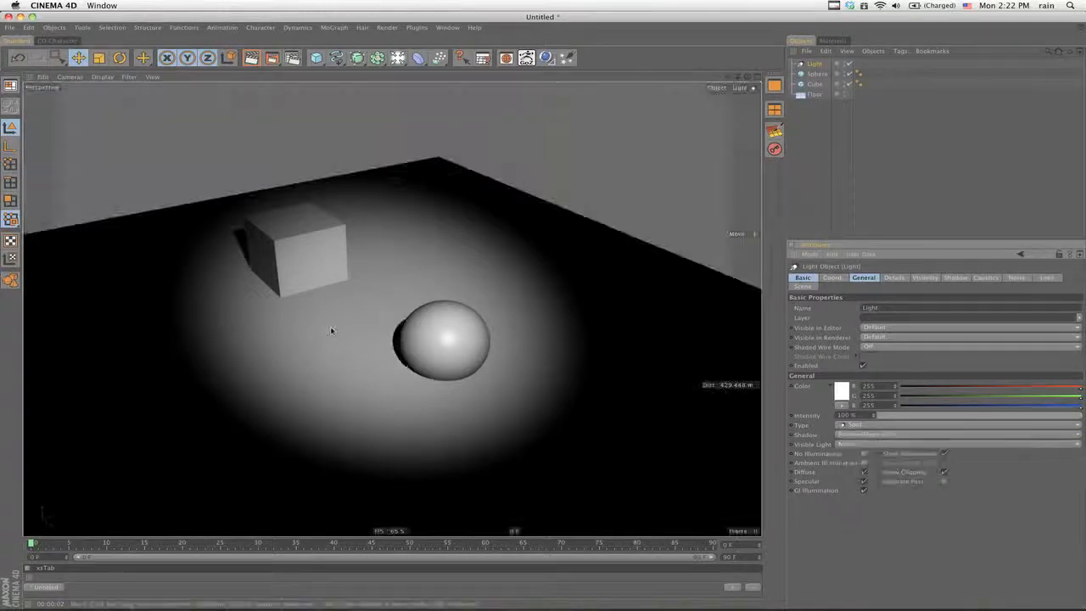
key("super+r")
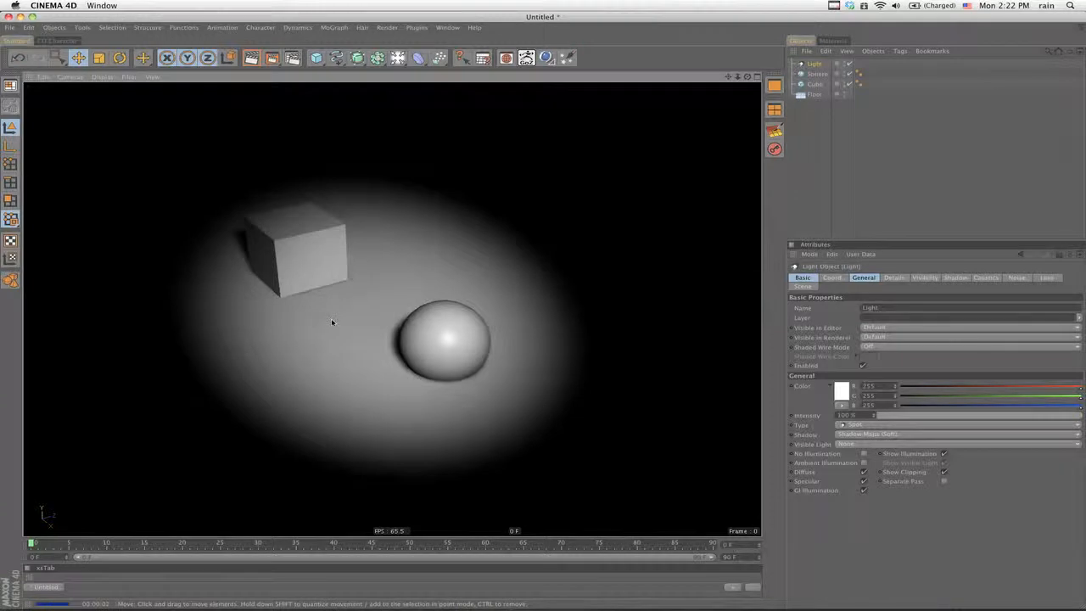
mouse_move(623, 305)
left_mouse_down("alt")
mouse_move(340, 338)
mouse_move(543, 310)
left_mouse_up("alt")
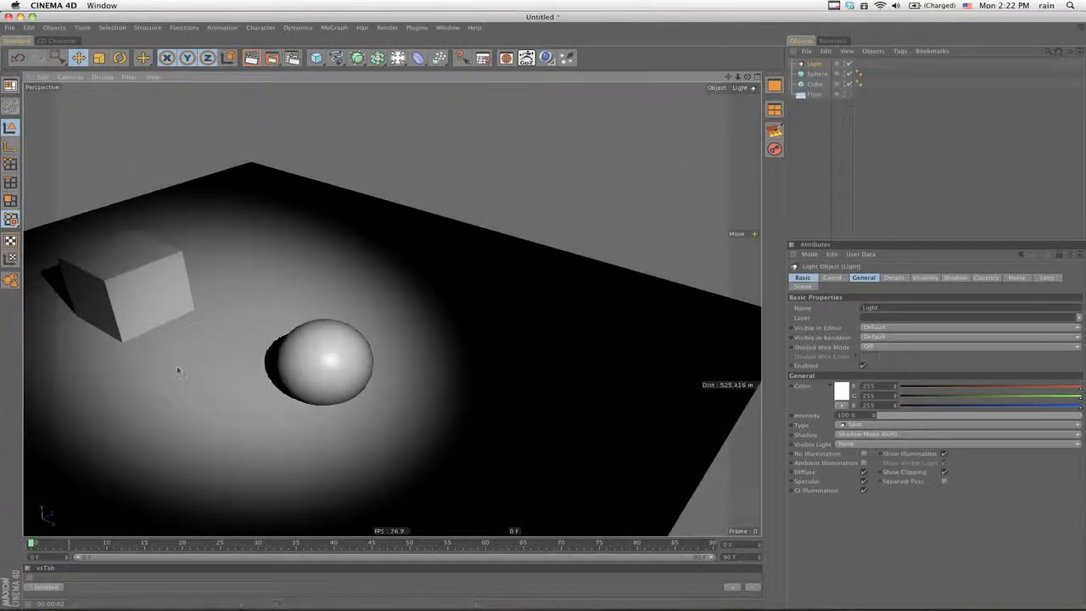
mouse_move(177, 368)
left_mouse_down("alt")
mouse_move(603, 311)
mouse_move(181, 371)
left_mouse_up("alt")
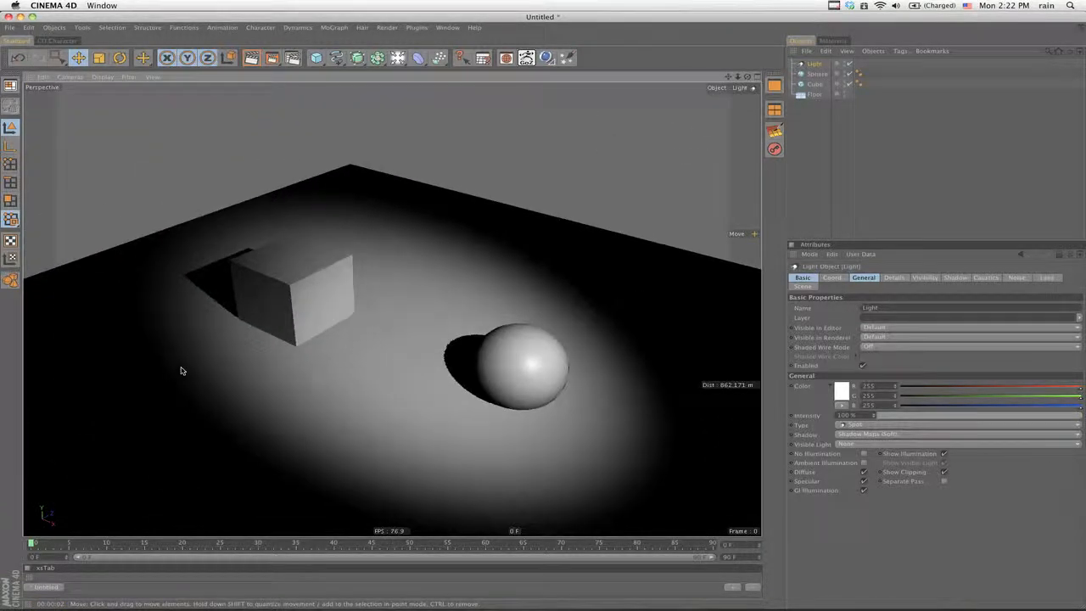
Tint the spotlight a warm cream colour, R 230, G 208, B 181, and render the perspective view.
key("super+r")
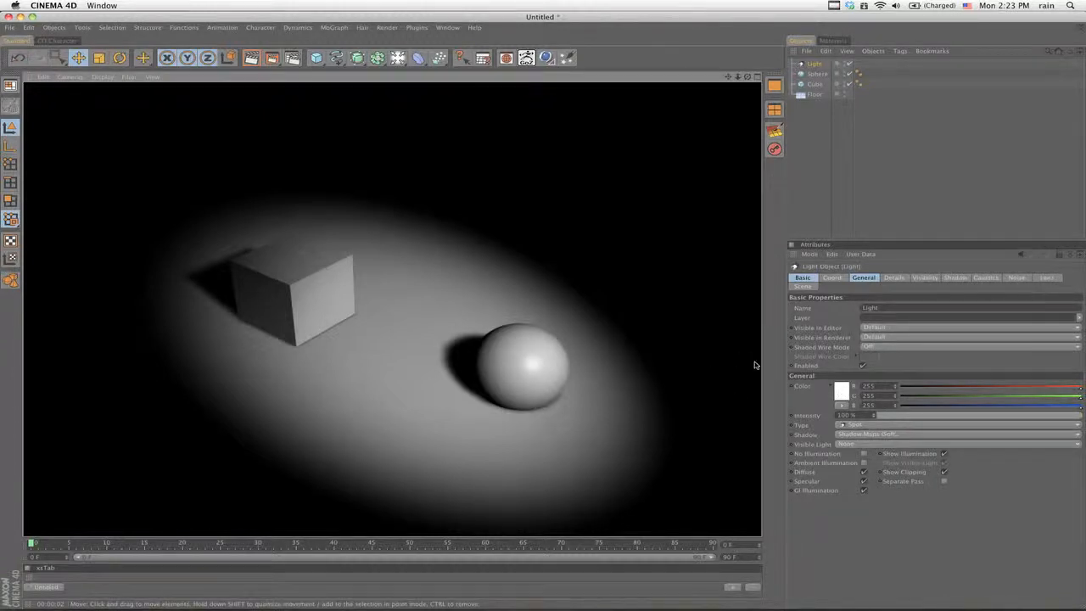
left_click(842, 390)
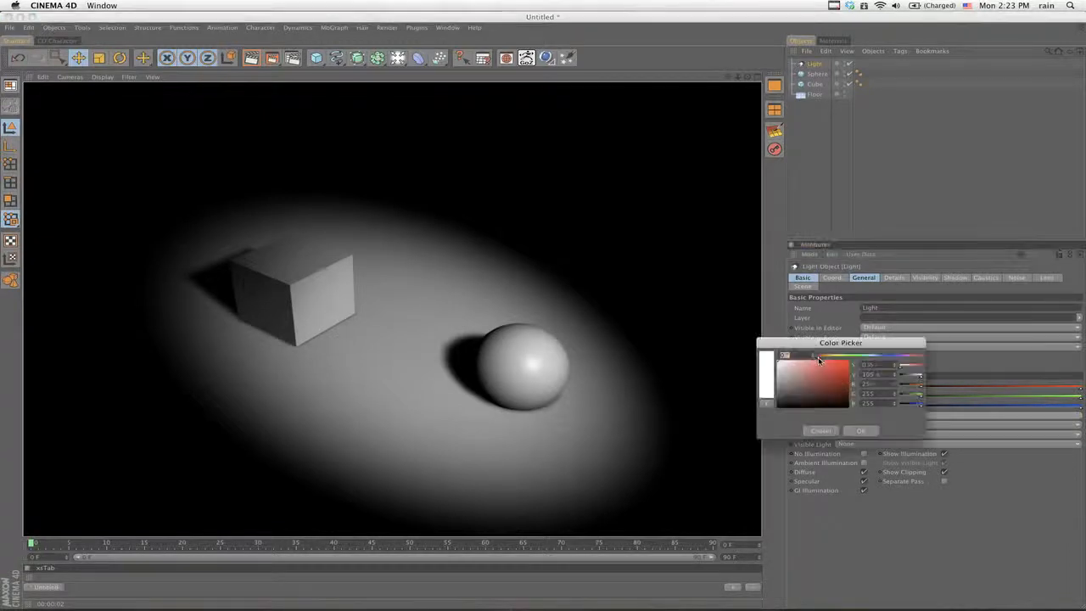
mouse_move(802, 338)
left_mouse_down()
mouse_move(688, 323)
mouse_move(666, 353)
left_mouse_up()
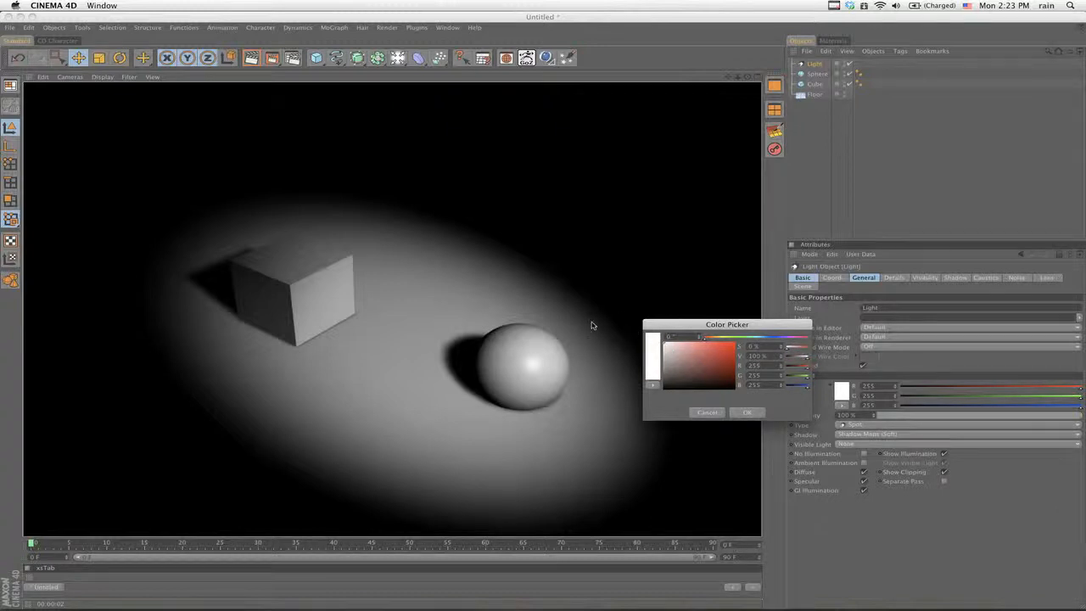
left_click(650, 347)
mouse_move(660, 346)
left_mouse_down()
mouse_move(651, 345)
mouse_move(672, 358)
mouse_move(650, 348)
mouse_move(658, 351)
left_mouse_up()
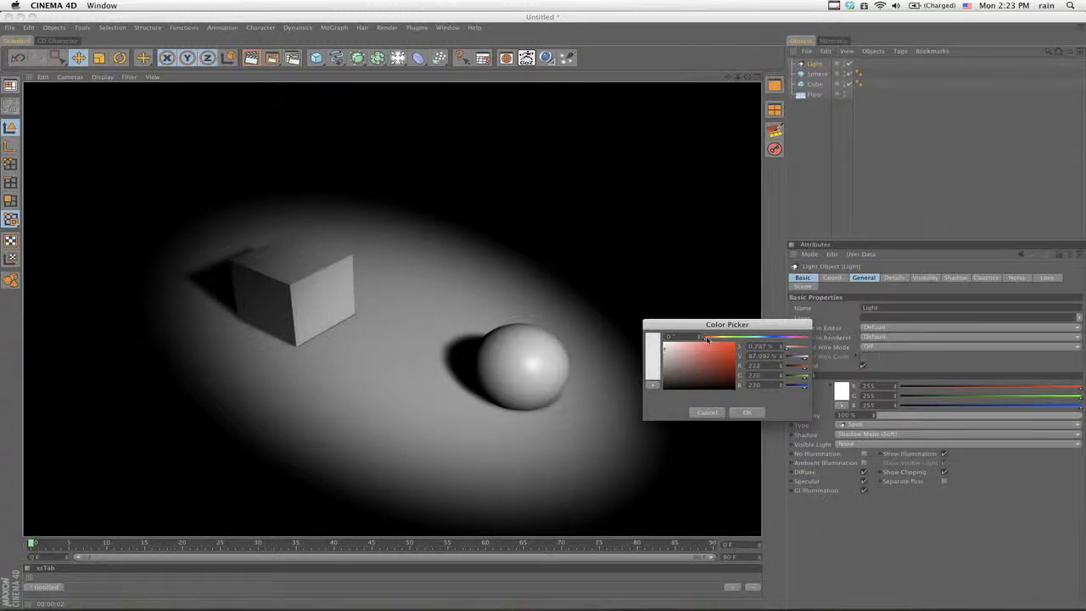
left_click_drag(706, 339, 672, 348)
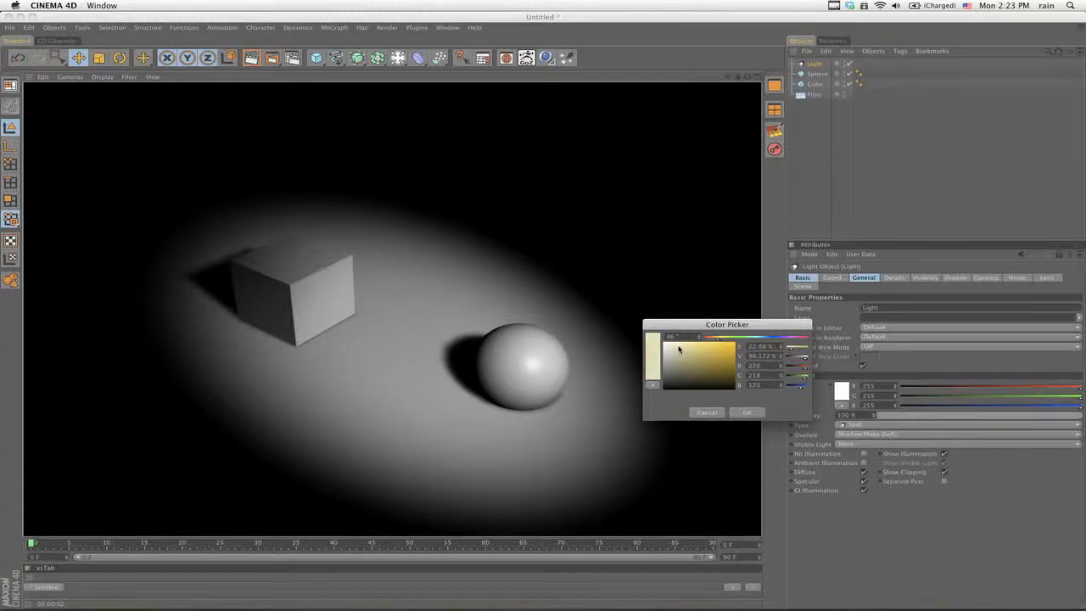
left_click_drag(719, 340, 705, 344)
left_click(746, 412)
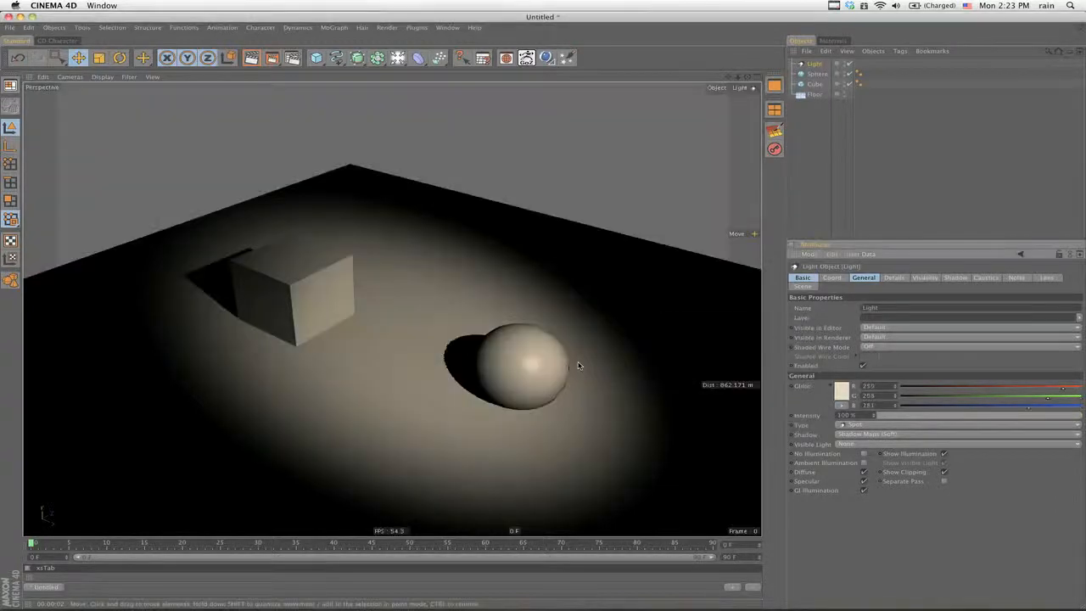
key("super+r")
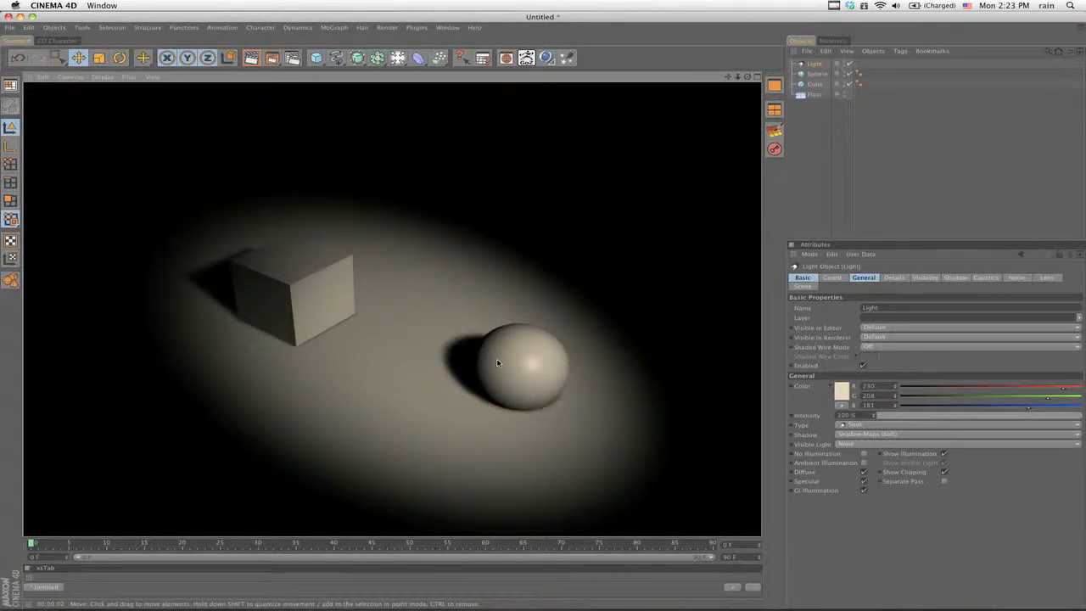
Lighten the spotlight's warm colour to R 233, G 219, B 201.
left_click(841, 391)
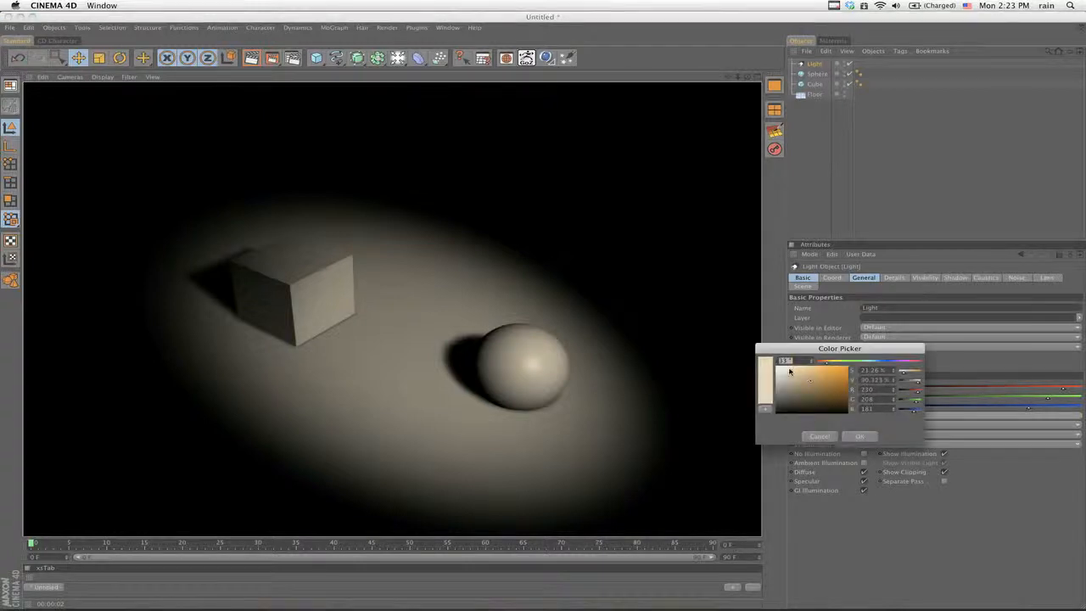
left_click_drag(792, 371, 785, 372)
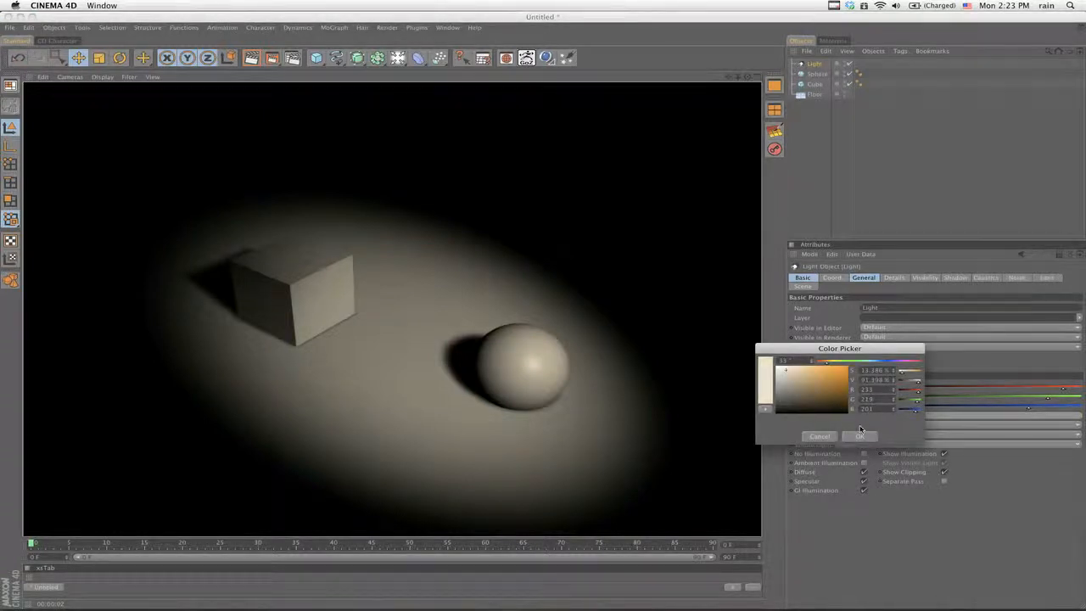
left_click(859, 435)
Change the spotlight colour to a pale blue, R 191, G 215, B 224, and render the perspective view.
left_click_drag(545, 314, 406, 303, "alt")
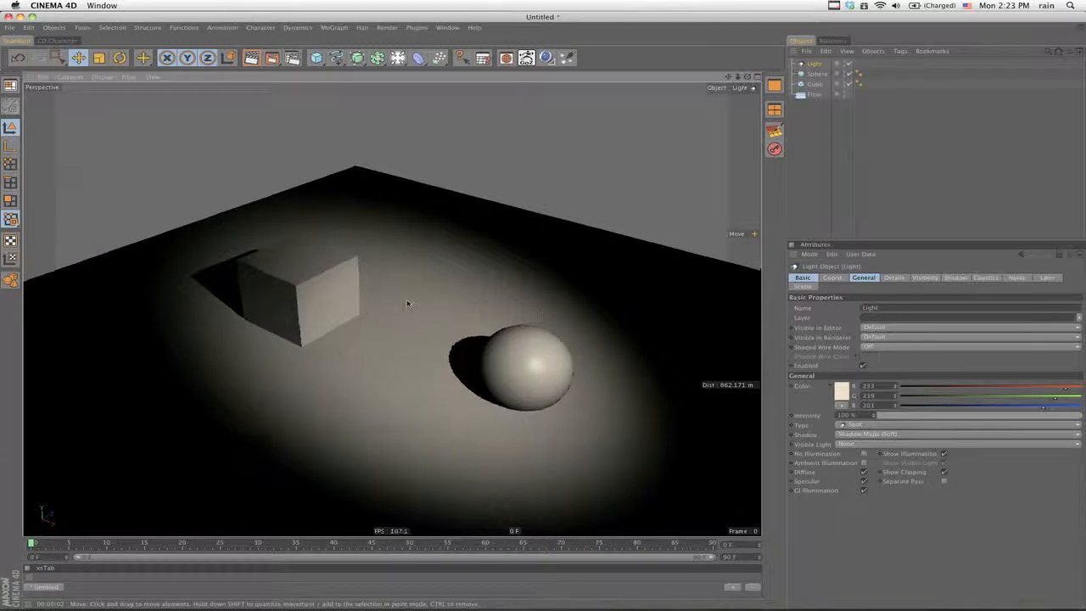
right_click_drag(405, 303, 393, 306, "alt")
middle_click_drag(413, 305, 423, 302, "alt")
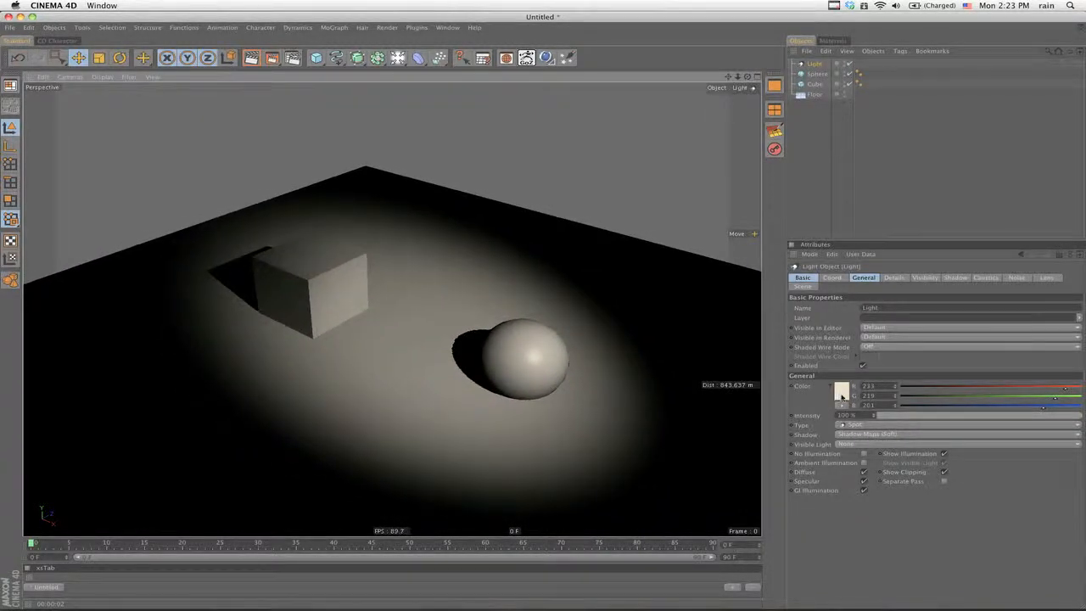
left_click(840, 391)
left_click_drag(792, 373, 877, 366)
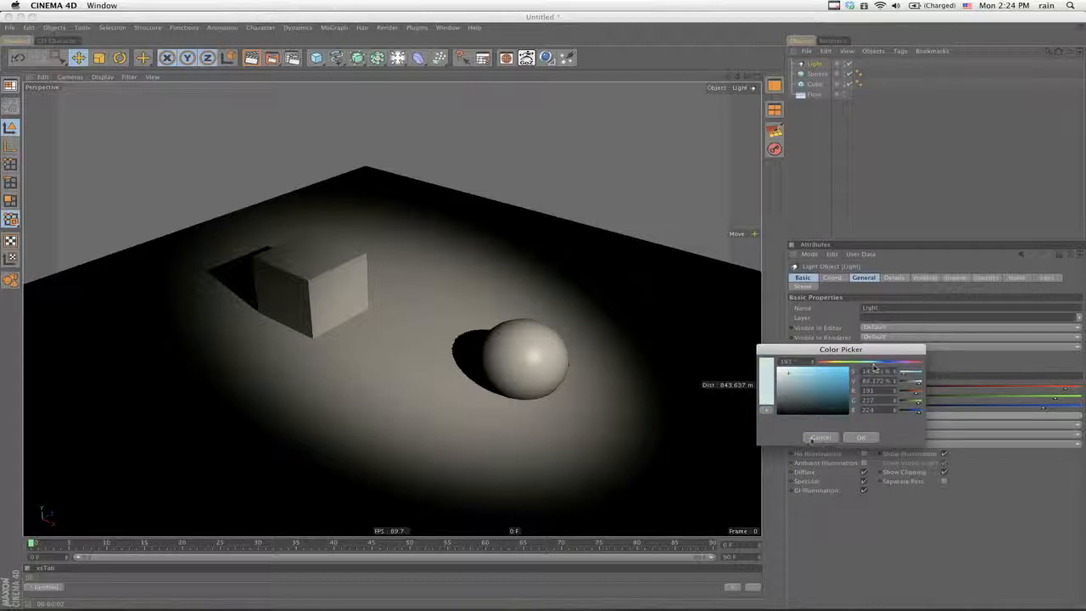
left_click(860, 436)
key("ctrl+r")
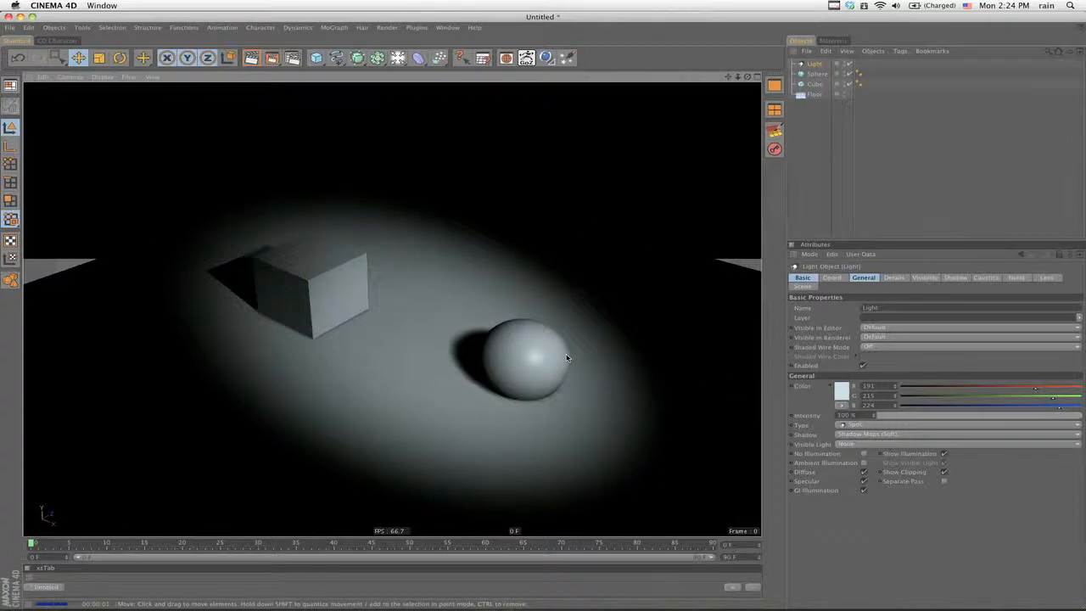
Shift the spotlight's hue back to a warm tone, R 224, G 213, B 191, and render the perspective view.
right_click_drag(543, 312, 547, 312, "alt")
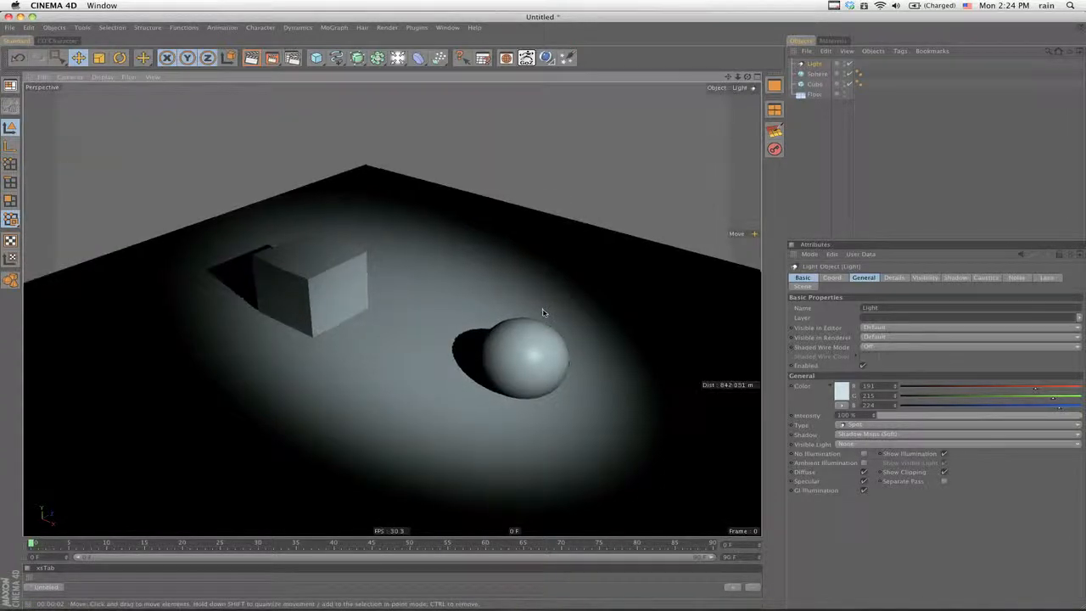
middle_click_drag(542, 312, 545, 305, "alt")
left_click(841, 391)
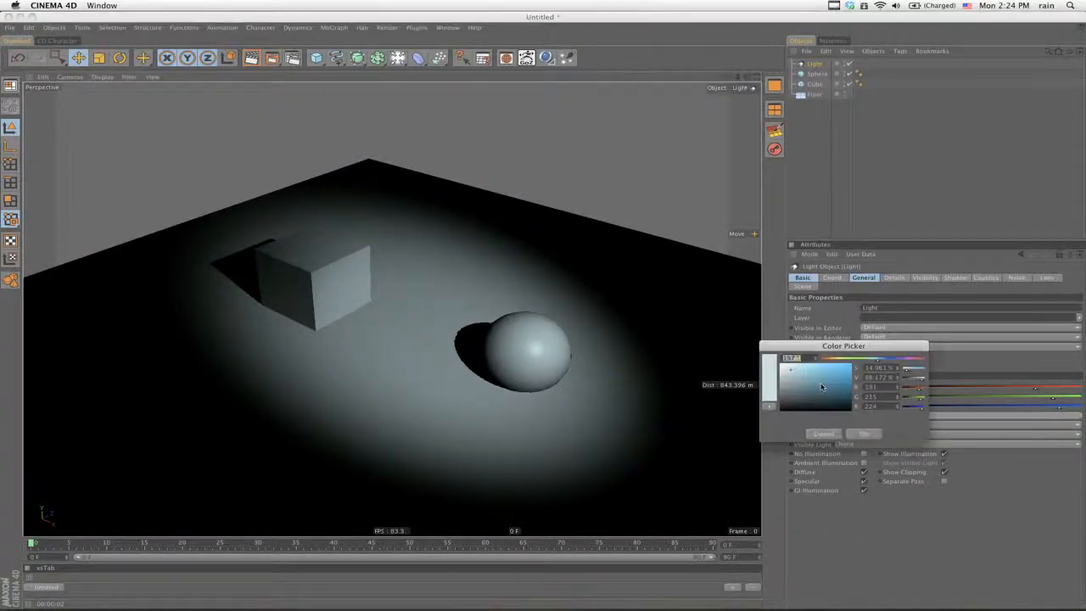
left_click_drag(848, 359, 833, 361)
left_click(860, 435)
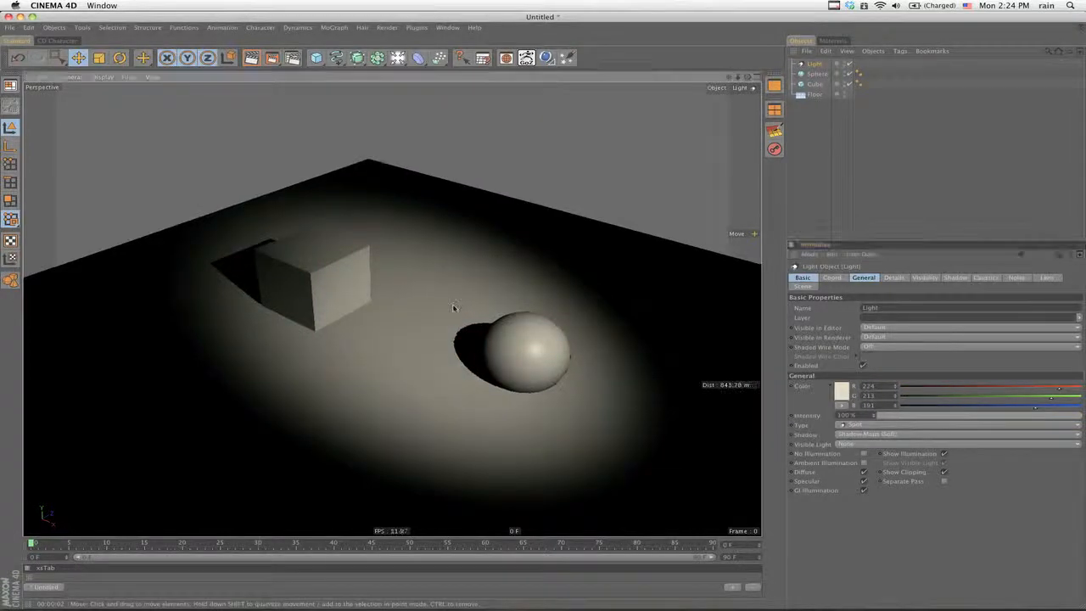
right_click_drag(453, 308, 543, 312, "alt")
key("ctrl+r")
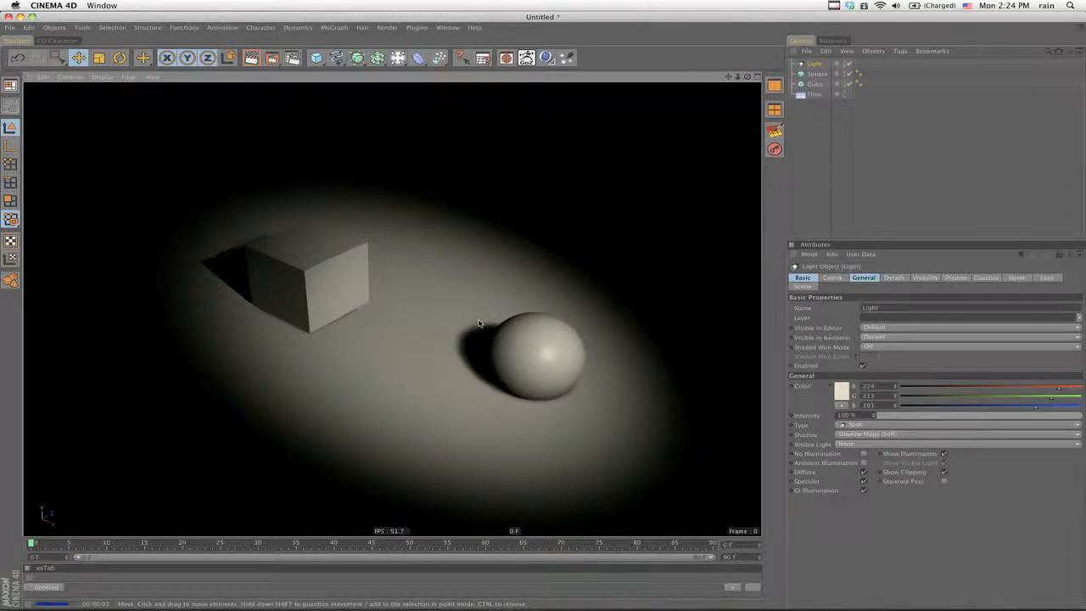
Add a Figure object, scale it to about 258 m tall, and place it in front of the cube and sphere.
right_click_drag(479, 322, 544, 313, "alt")
left_click_drag(544, 313, 544, 313, "alt")
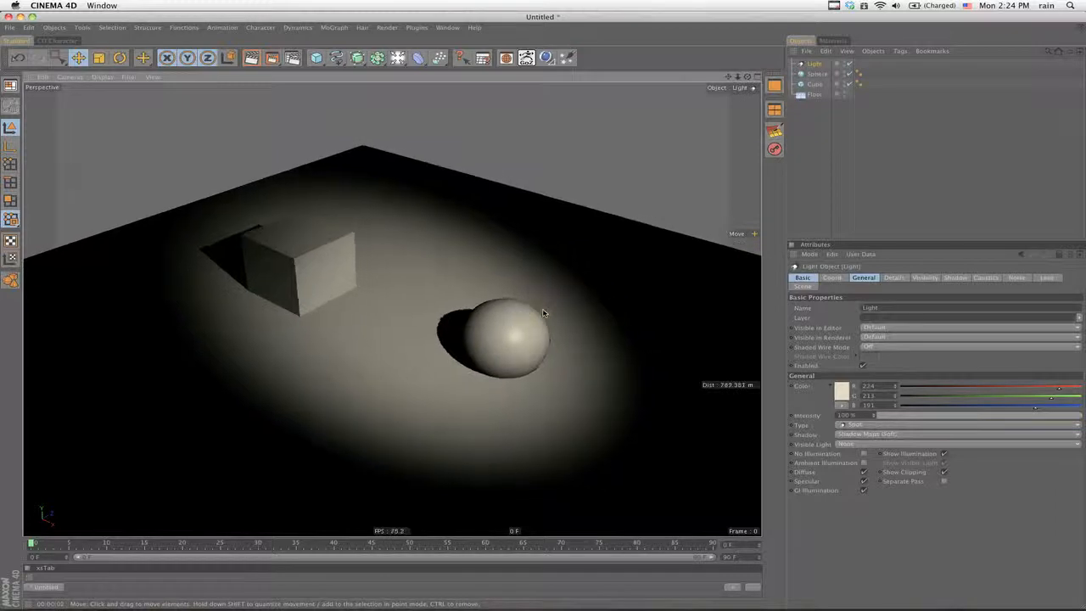
left_click_drag(316, 57, 418, 121)
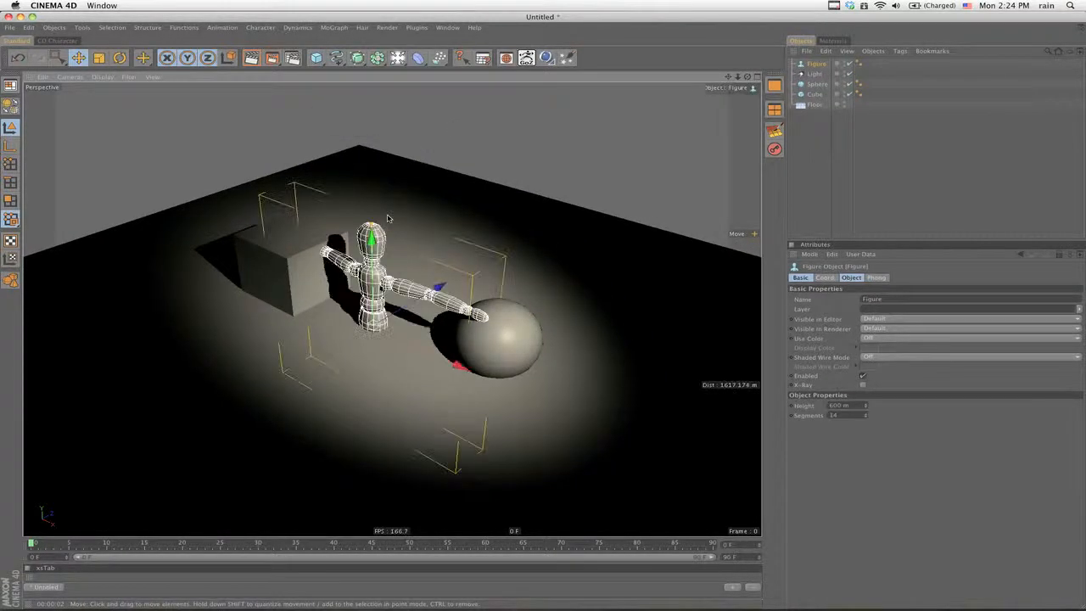
mouse_move(371, 224)
left_mouse_down()
mouse_move(372, 284)
mouse_move(372, 198)
mouse_move(371, 216)
left_mouse_up()
left_click_drag(437, 250, 374, 282)
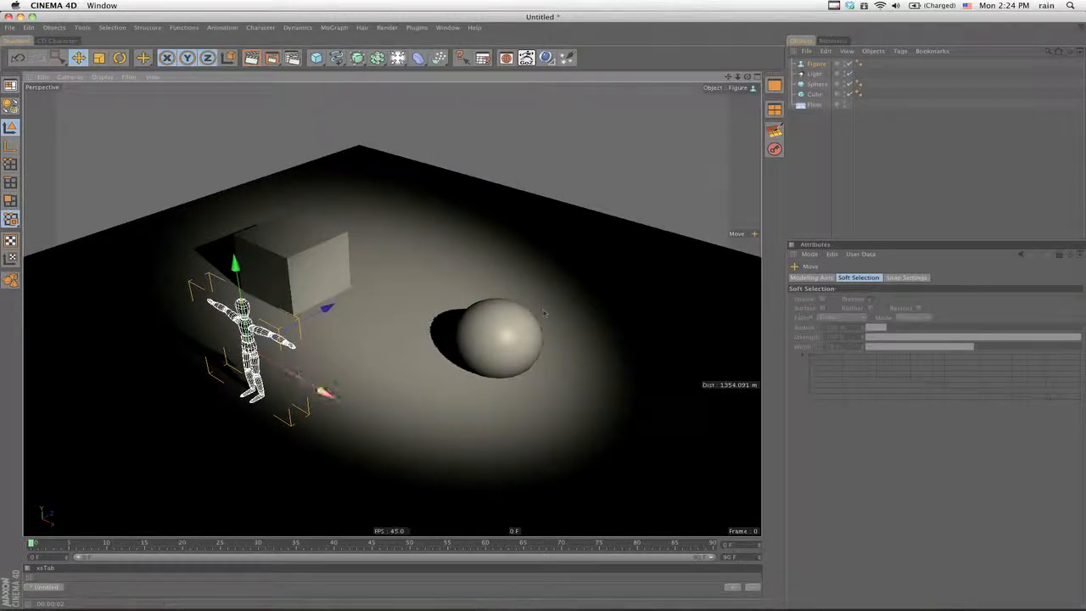
left_click_drag(323, 391, 455, 464)
Rotate the figure about its vertical axis so it faces the perspective camera, and keep it selected.
key("r")
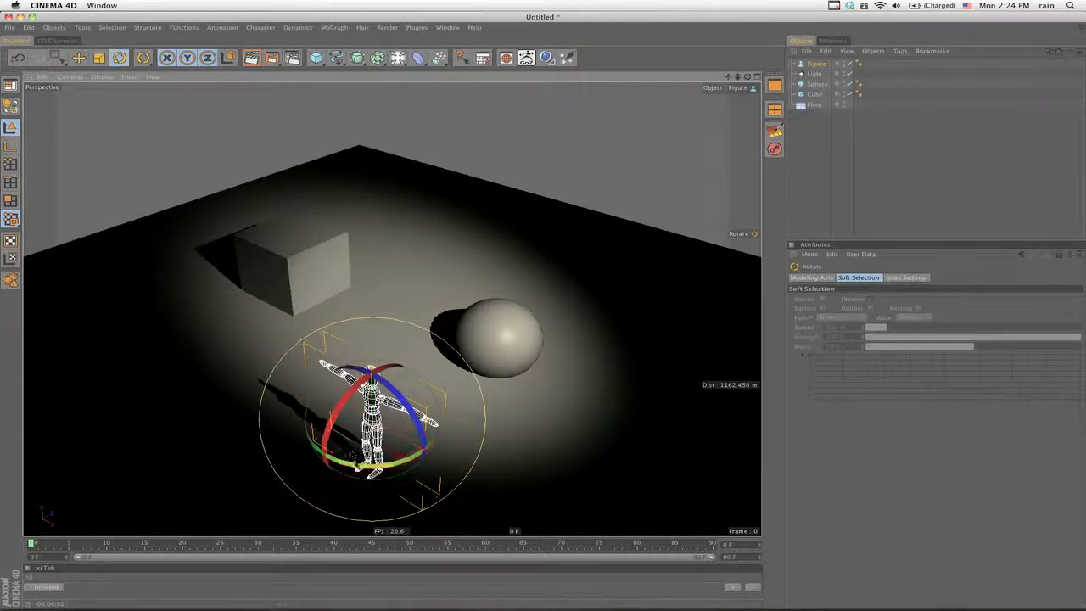
left_click_drag(361, 464, 408, 460)
left_click_drag(543, 317, 545, 303, "alt")
middle_click_drag(545, 303, 553, 264, "alt")
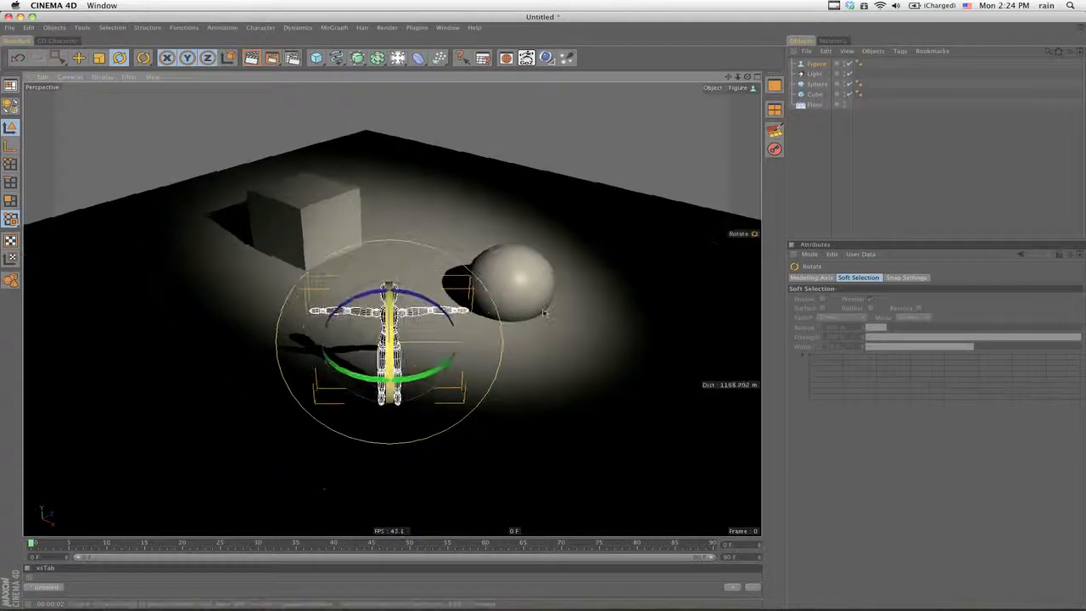
left_click_drag(547, 314, 534, 292, "alt")
right_click_drag(534, 297, 585, 297, "alt")
key("e")
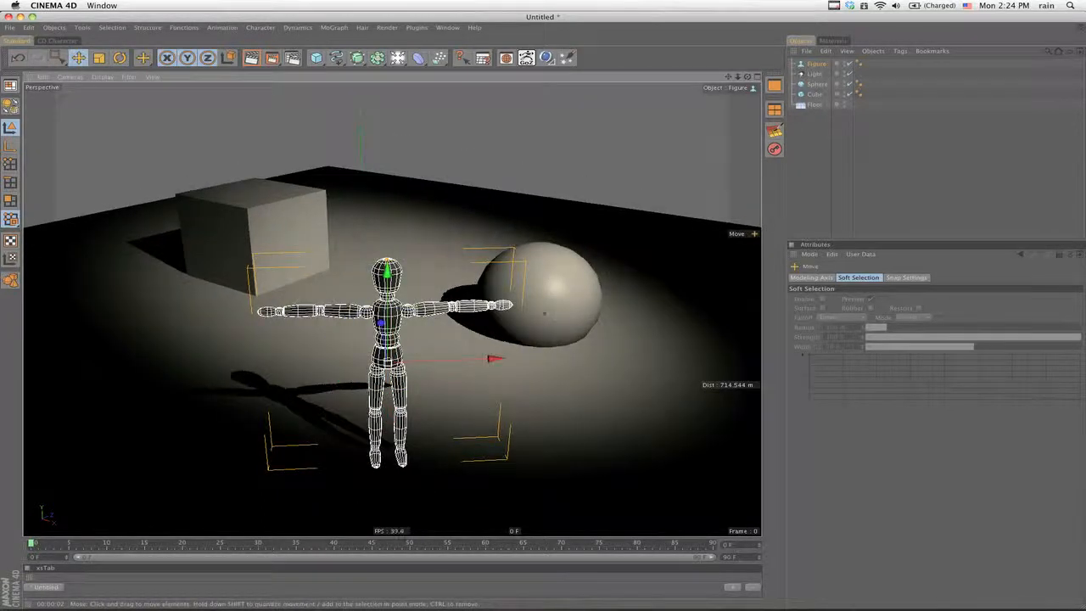
left_click(401, 294)
left_click(387, 286)
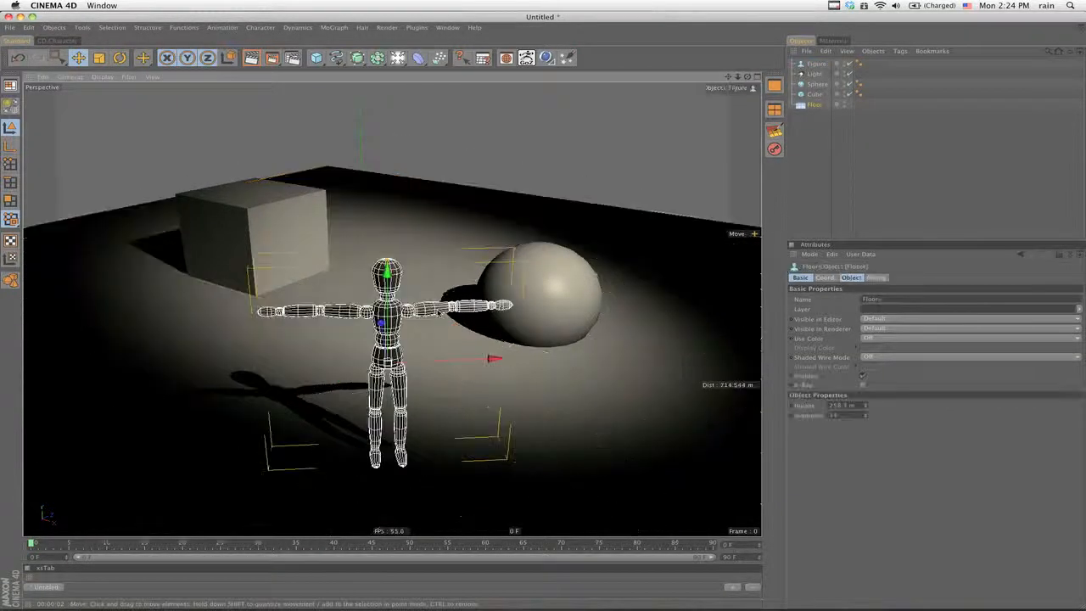
mouse_move(545, 316)
left_mouse_down("alt")
mouse_move(532, 311)
mouse_move(544, 305)
left_mouse_up("alt")
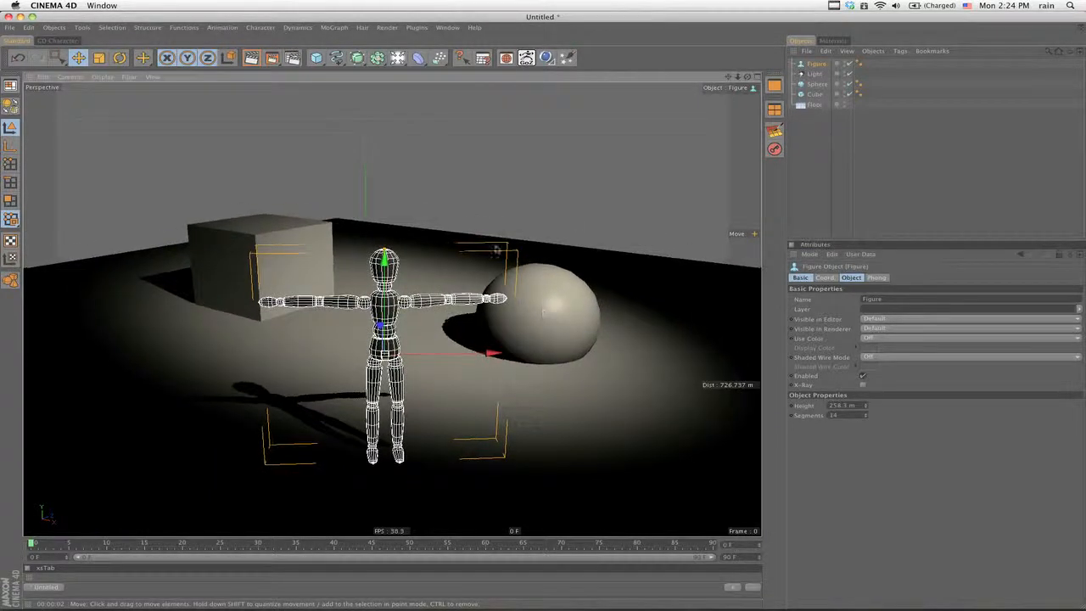
Re-aim the spotlight through its own view so its cone centres on the figure, and return to the full perspective view.
left_click(813, 74)
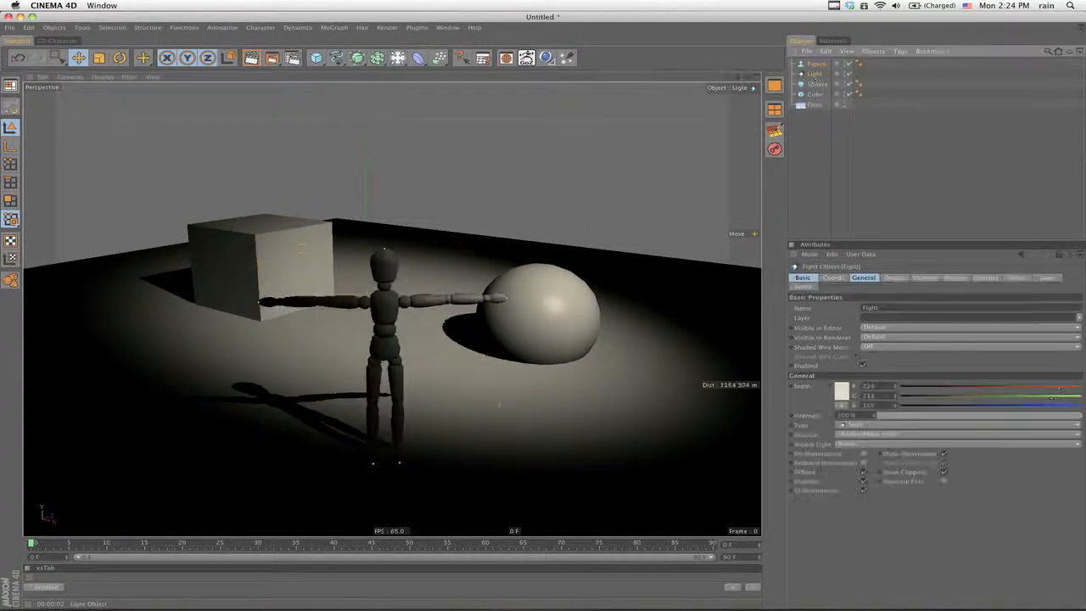
left_click(749, 77)
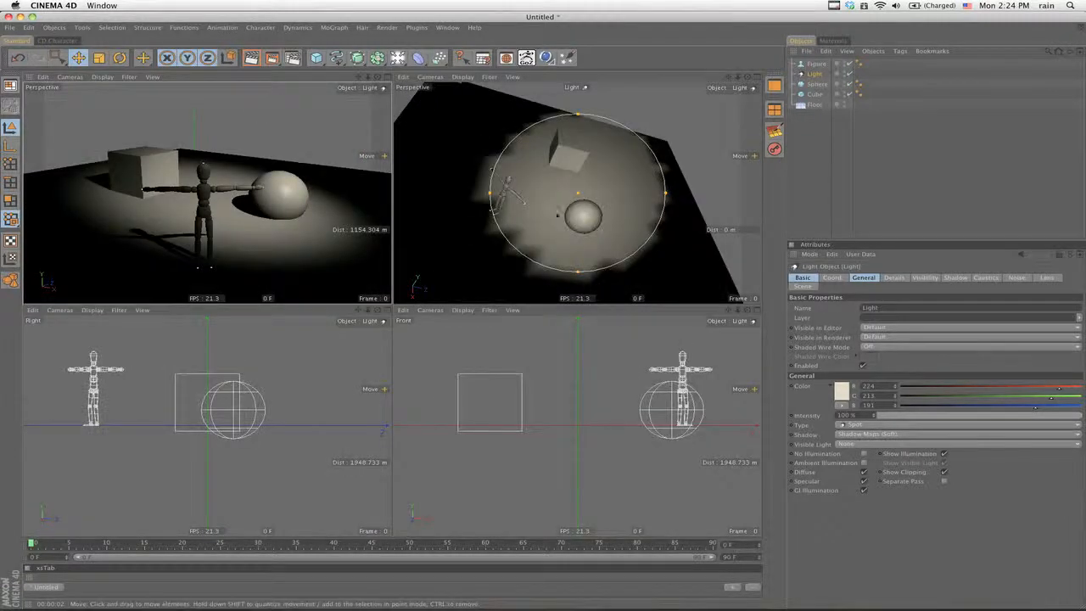
left_click_drag(542, 197, 546, 306, "alt")
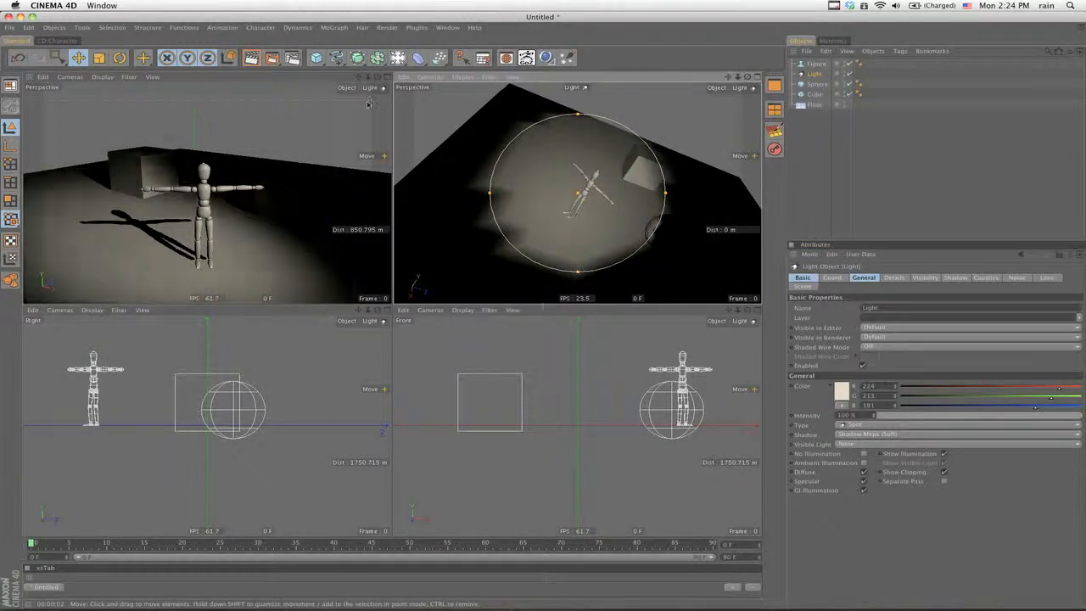
left_click(387, 77)
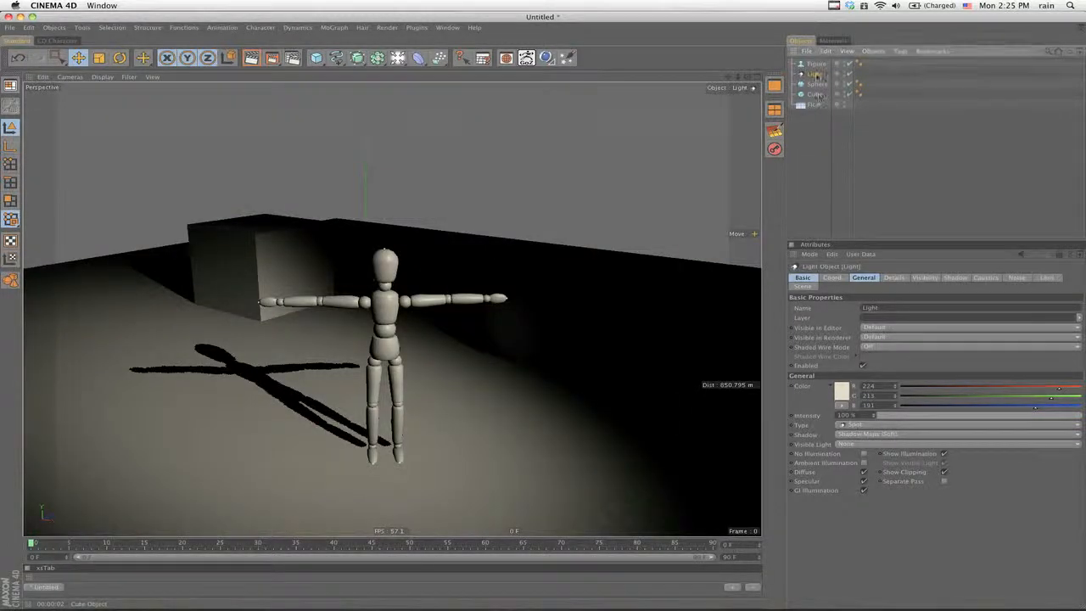
Duplicate the spotlight and colour the original light pale blue, R 178, G 208, B 224.
key("super+c")
key("super+v")
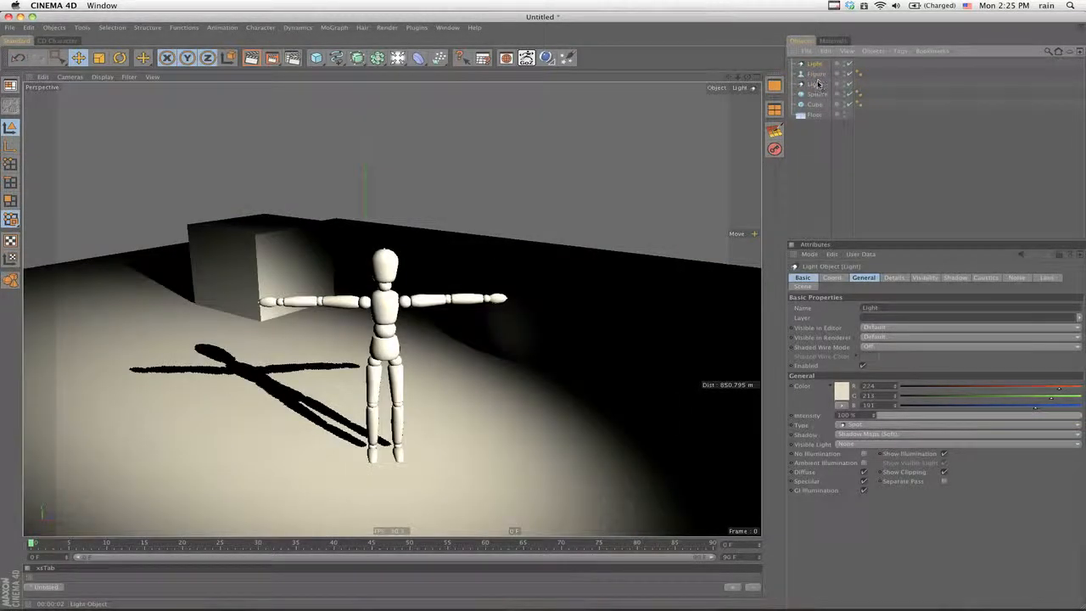
left_click(841, 390)
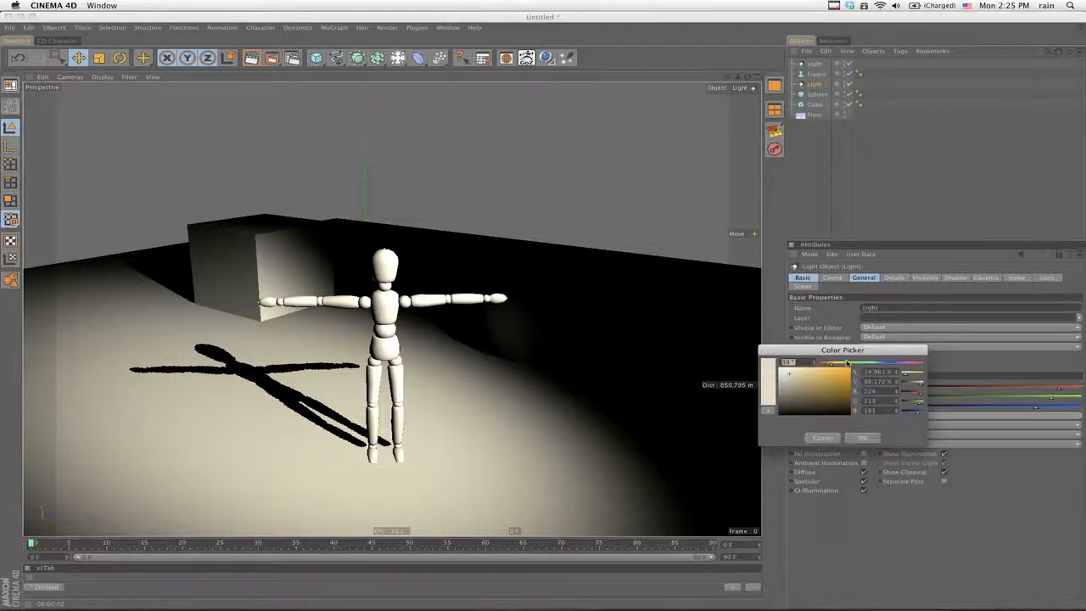
left_click_drag(845, 363, 878, 365)
left_click(793, 373)
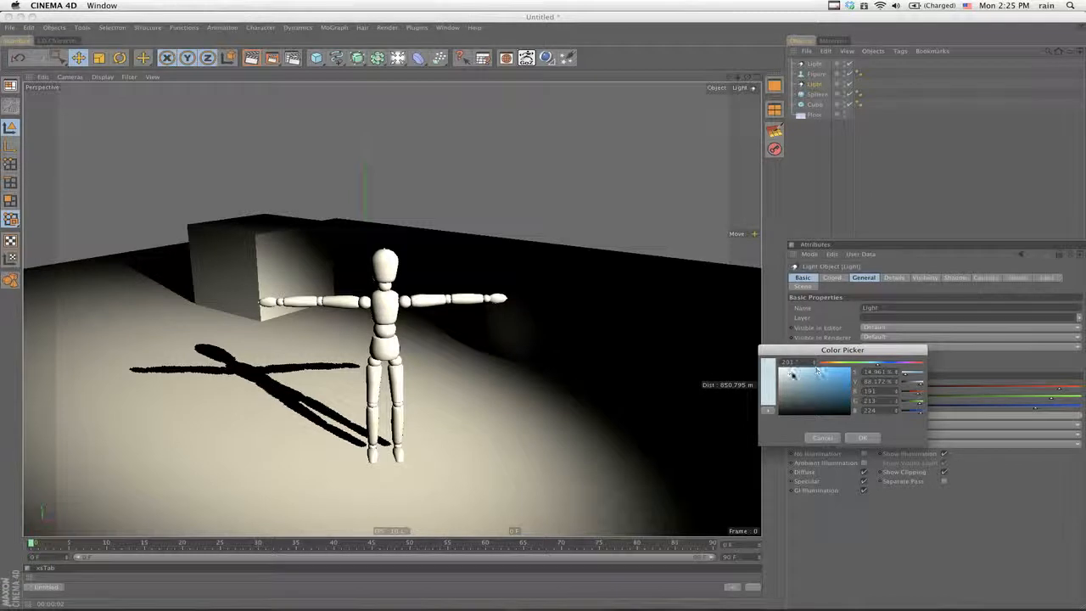
left_click(862, 437)
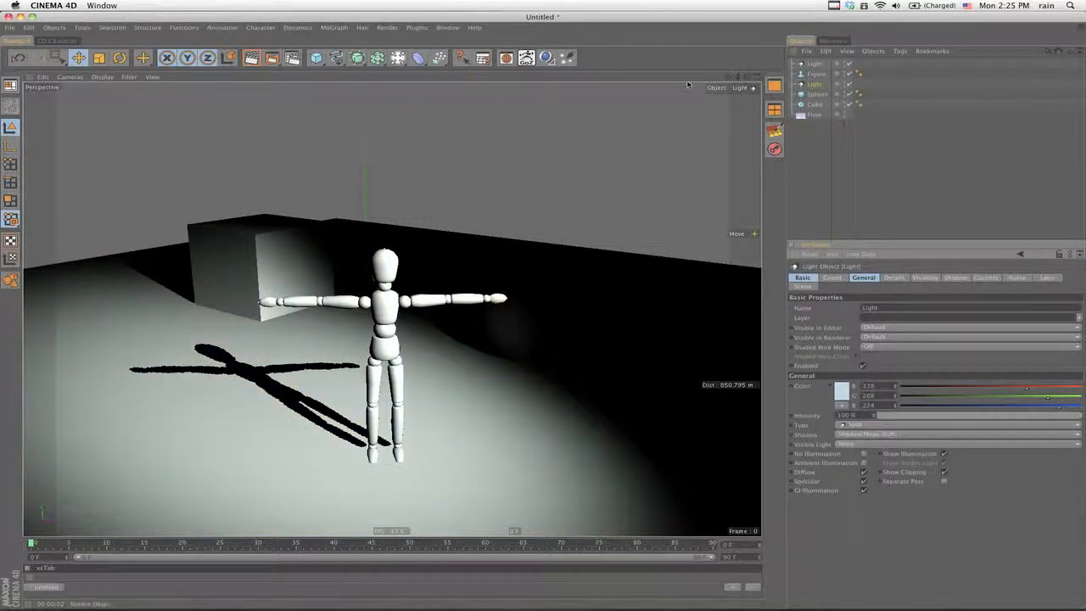
Link the light view's camera to the blue spotlight and aim its cone at the cube and sphere.
left_click(755, 76)
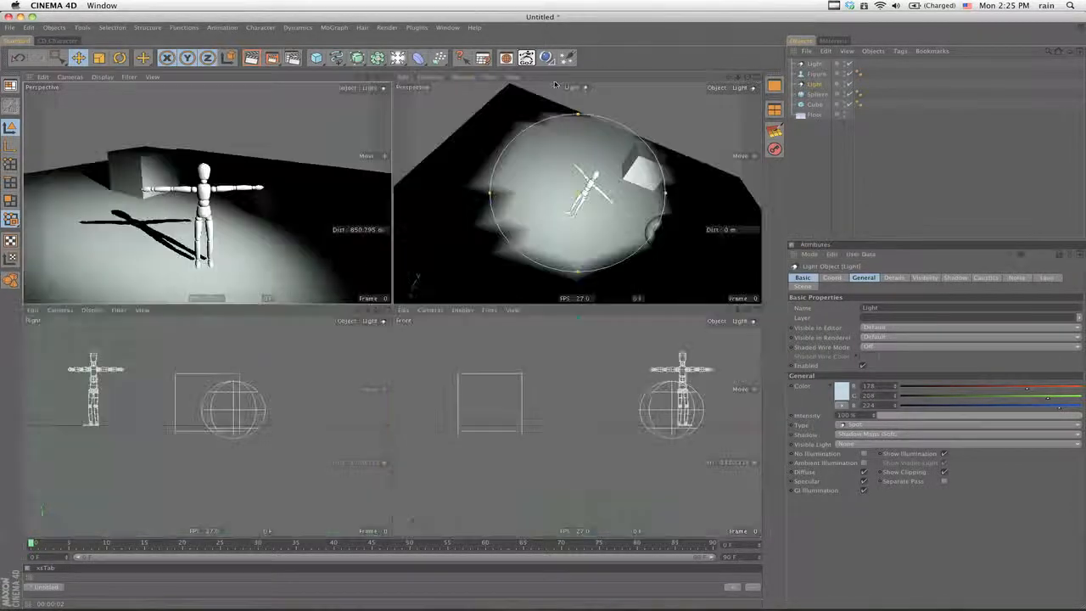
left_click(436, 77)
left_click(454, 103)
left_click_drag(628, 132, 599, 167, "alt")
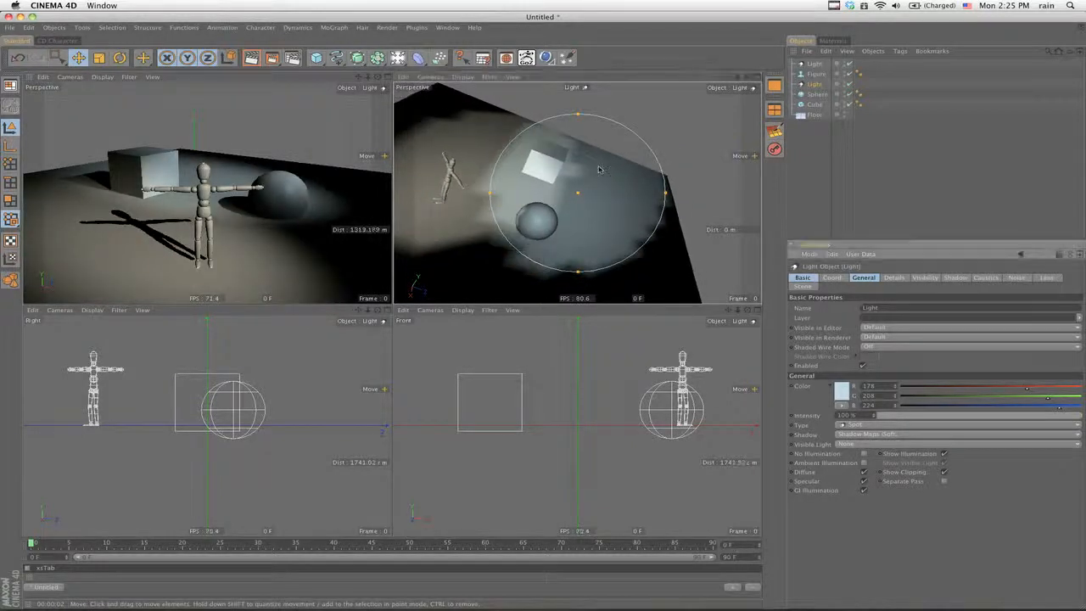
Maximise the perspective view and render it to check the soft shadows from both spotlights.
left_click(387, 77)
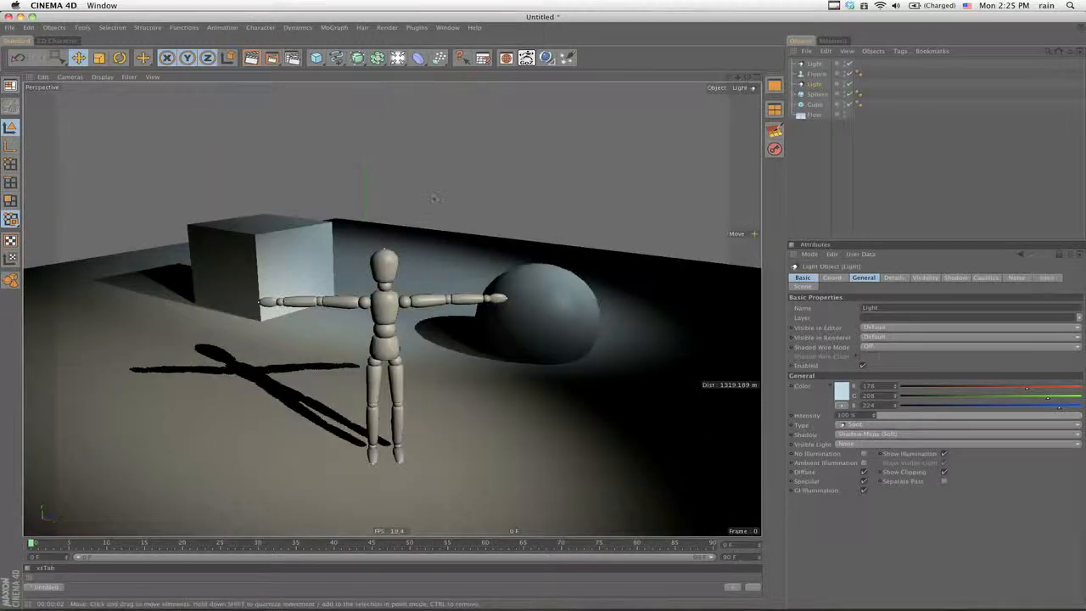
key("ctrl+r")
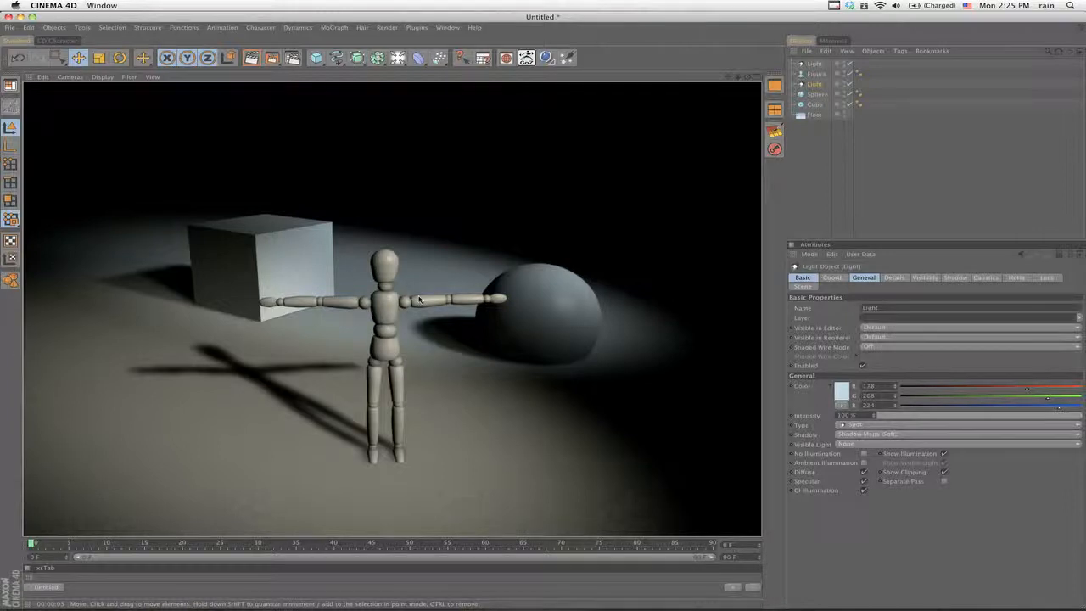
mouse_move(409, 294)
left_mouse_down("alt")
mouse_move(360, 307)
mouse_move(410, 332)
mouse_move(402, 341)
left_mouse_up("alt")
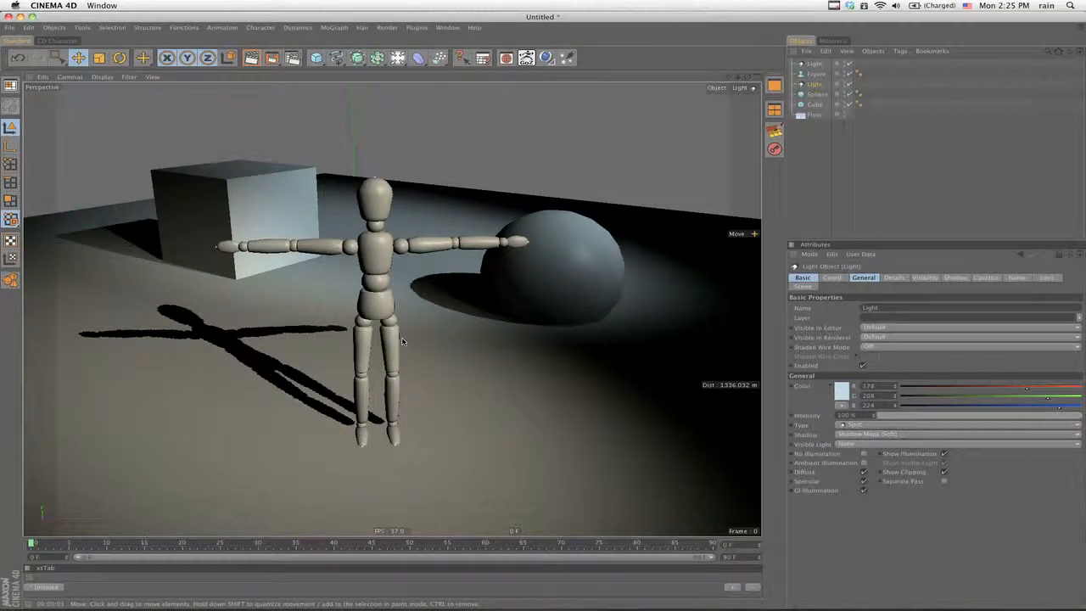
Switch to iPhoto and examine the warm and cool light on the white paper in the reference photo.
key("super+Tab")
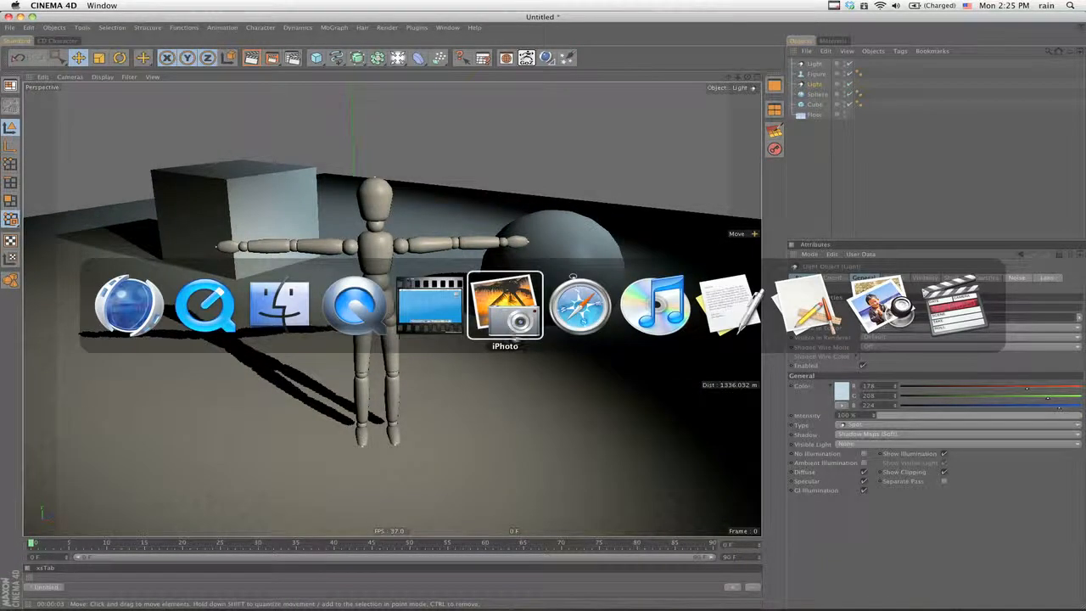
left_click(514, 329)
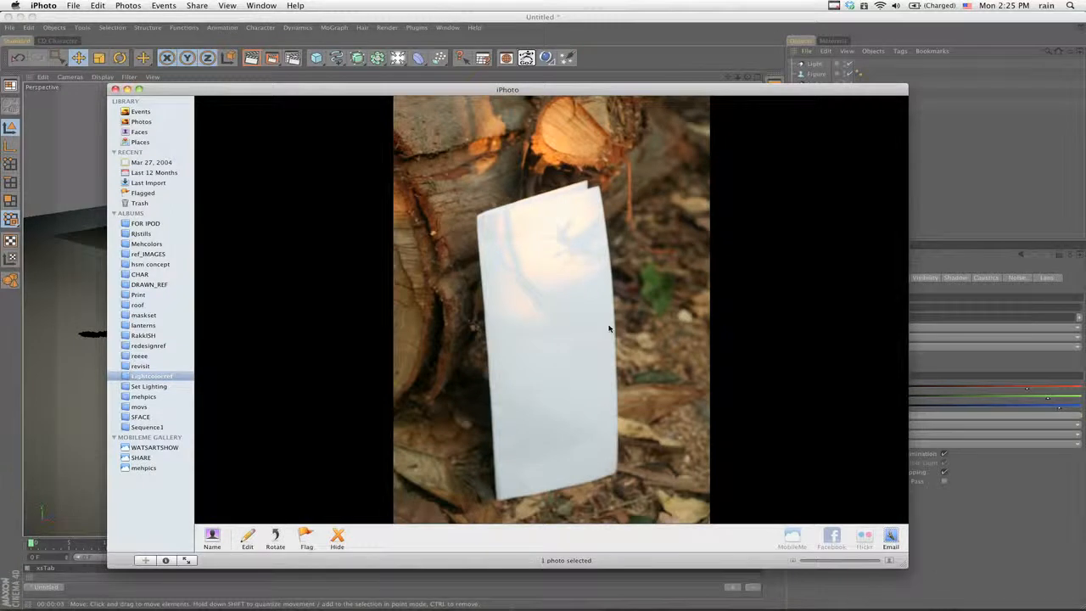
left_click_drag(473, 90, 459, 85)
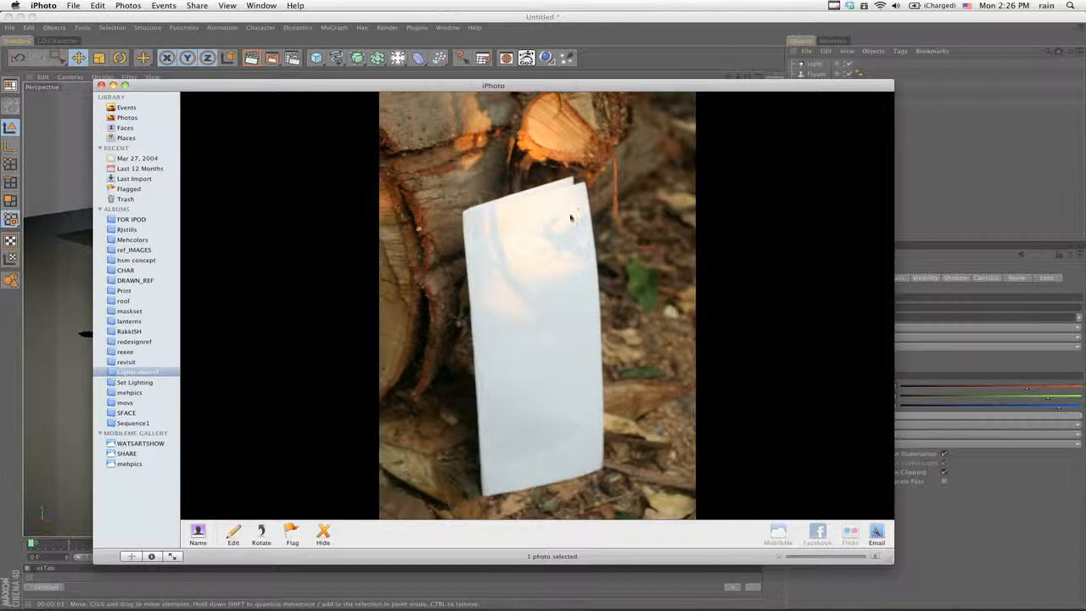
key("Right")
Return to Cinema 4D and render the perspective view from a closer angle.
left_click(85, 234)
left_click_drag(342, 264, 544, 314, "alt")
key("ctrl+r")
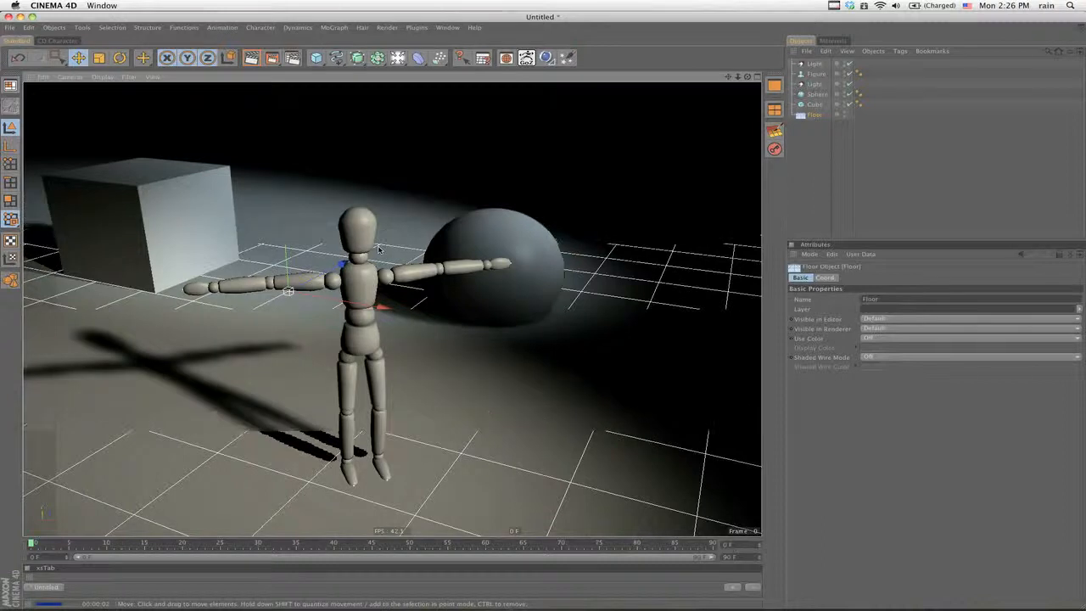
Clear the floor selection and render the cube, sphere and figure from a wider angle.
left_click_drag(547, 312, 543, 314, "alt")
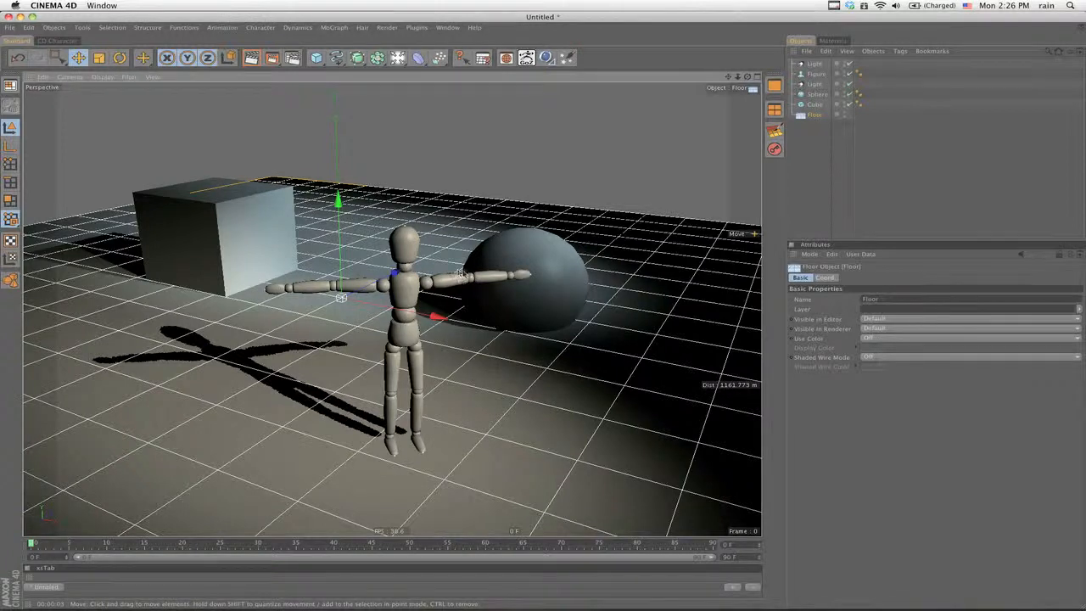
scroll(458, 271, "up", 4)
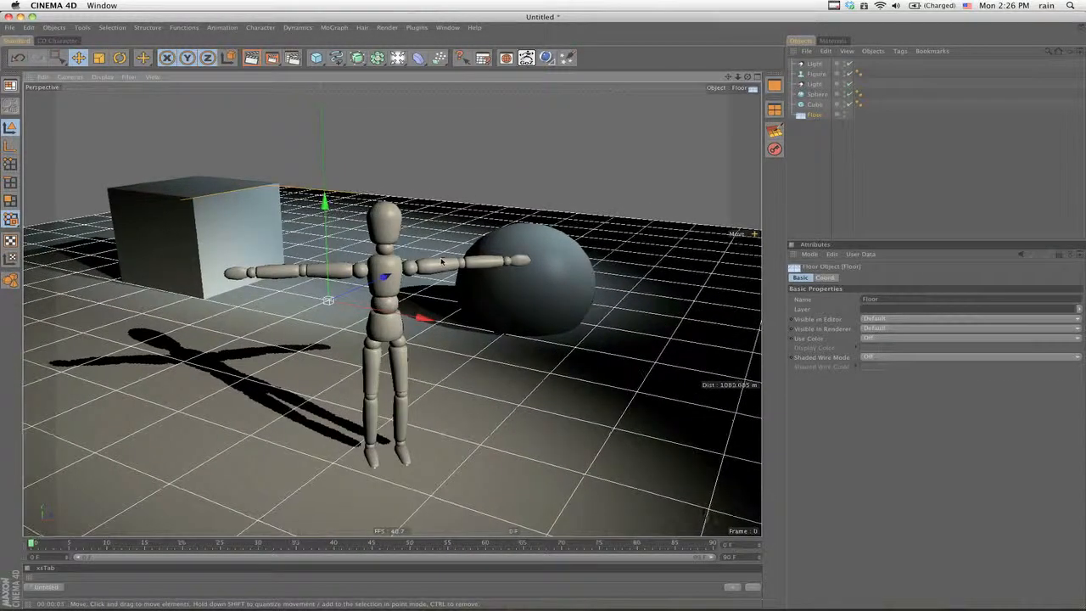
scroll(416, 259, "up", 3)
left_click_drag(406, 257, 405, 257, "alt")
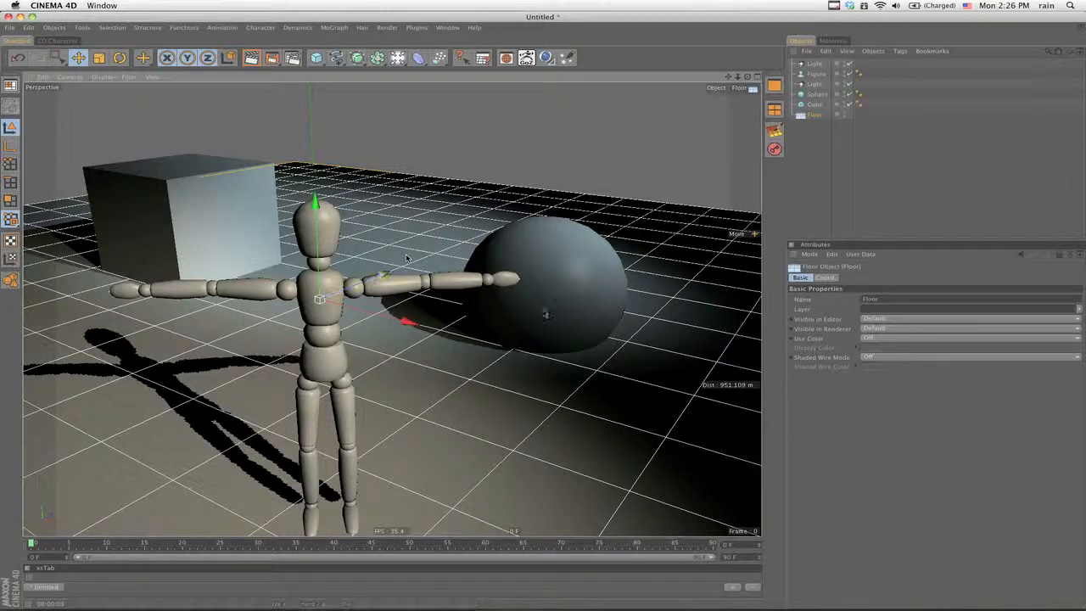
mouse_move(382, 276)
left_mouse_down("alt")
mouse_move(355, 289)
mouse_move(366, 276)
left_mouse_up("alt")
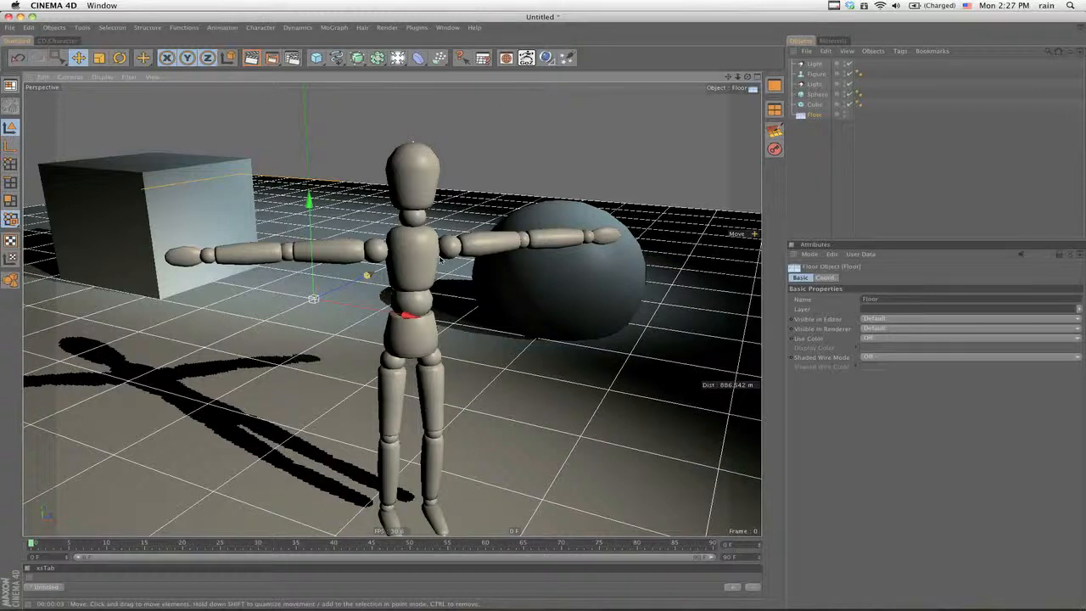
left_click_drag(444, 263, 543, 312, "alt")
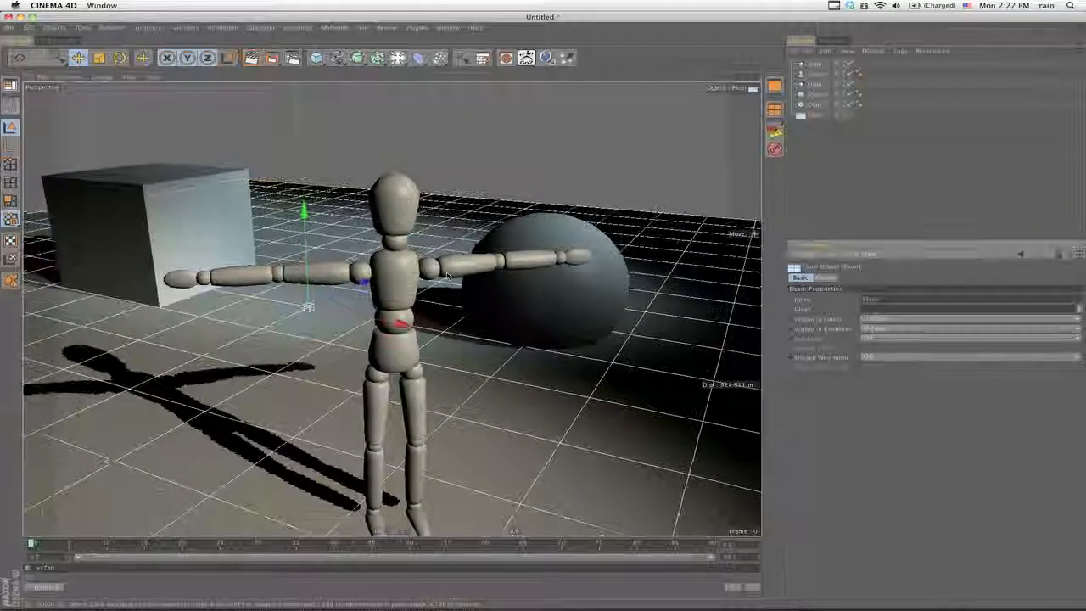
left_click_drag(429, 230, 545, 312, "alt")
left_click_drag(429, 229, 499, 257, "alt")
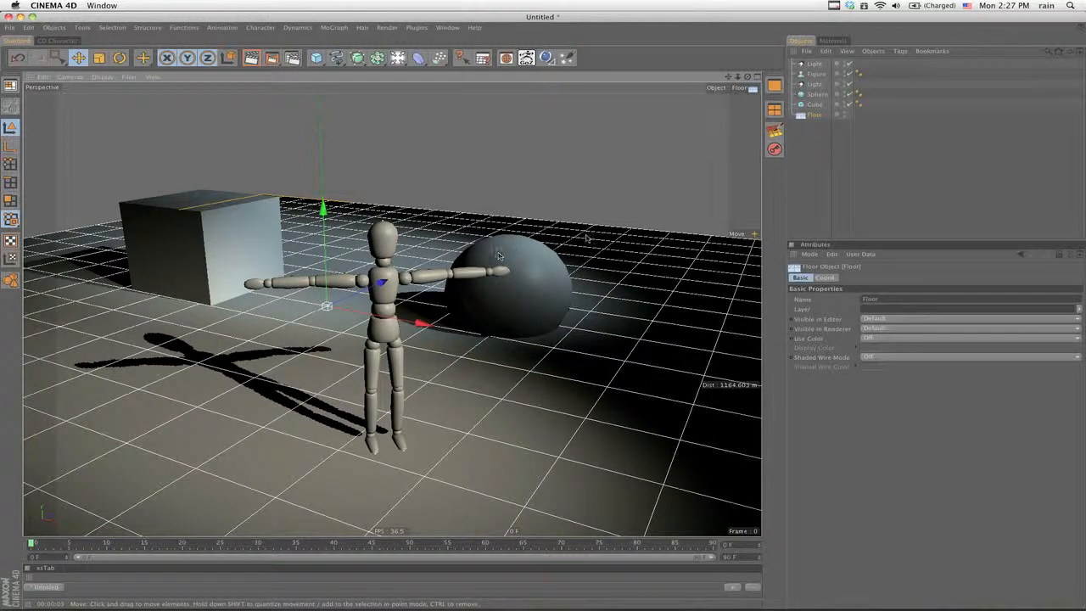
left_click(848, 148)
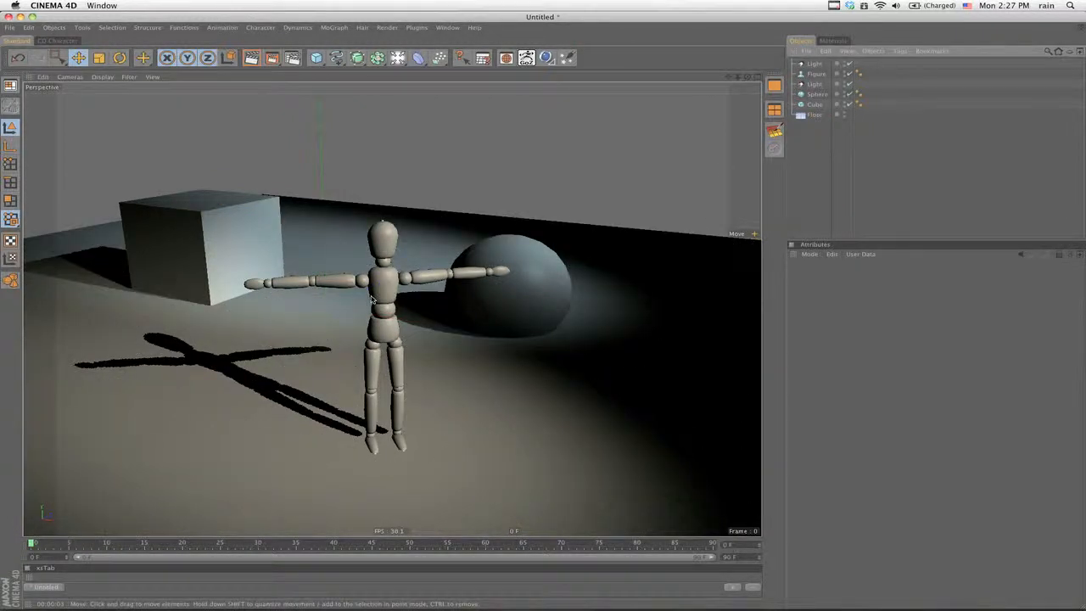
key("super+r")
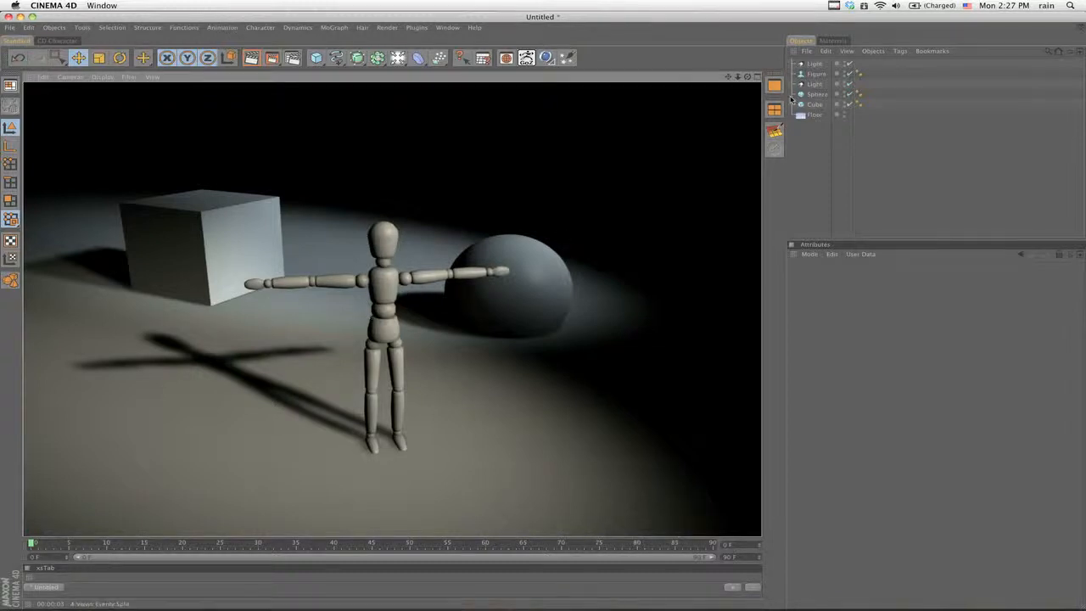
Try the pale blue spotlight at 50% and 64% intensity and restore it to 100%.
left_click(818, 84)
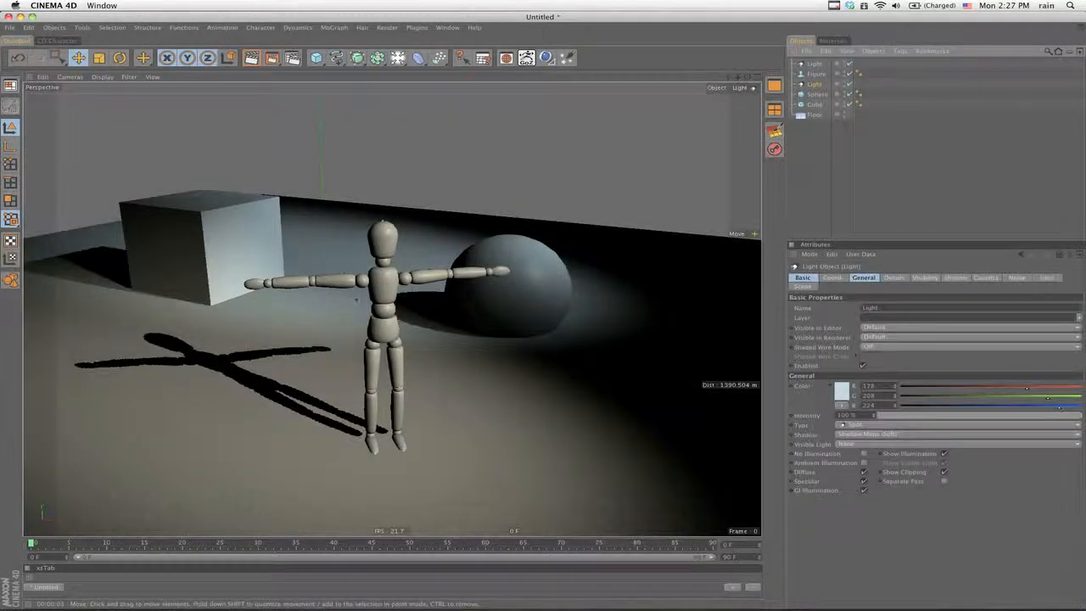
left_click(979, 418)
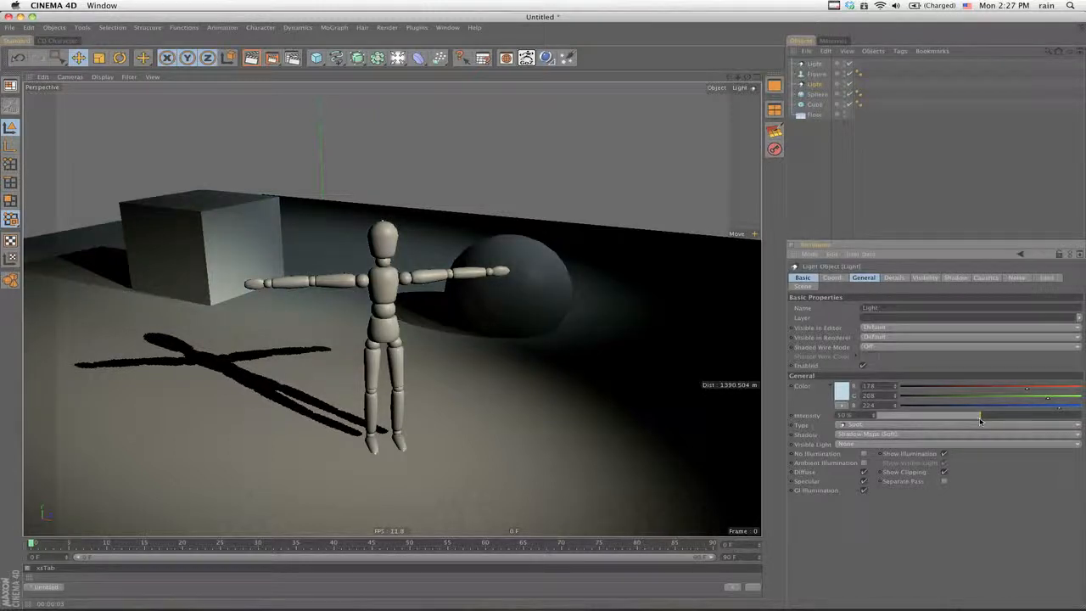
left_click_drag(977, 422, 1009, 416)
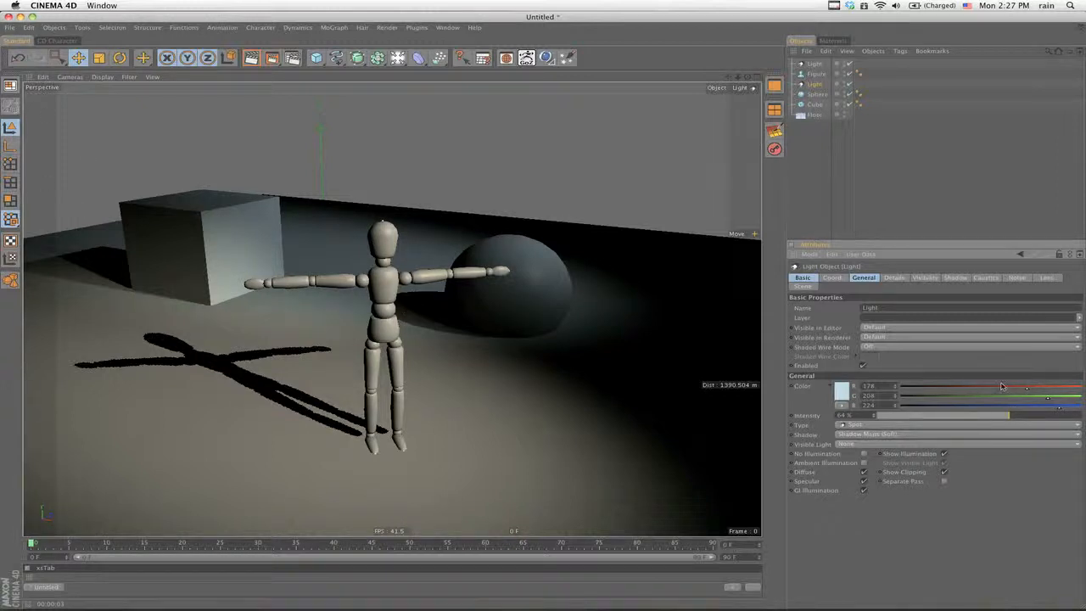
left_click_drag(989, 417, 1078, 415)
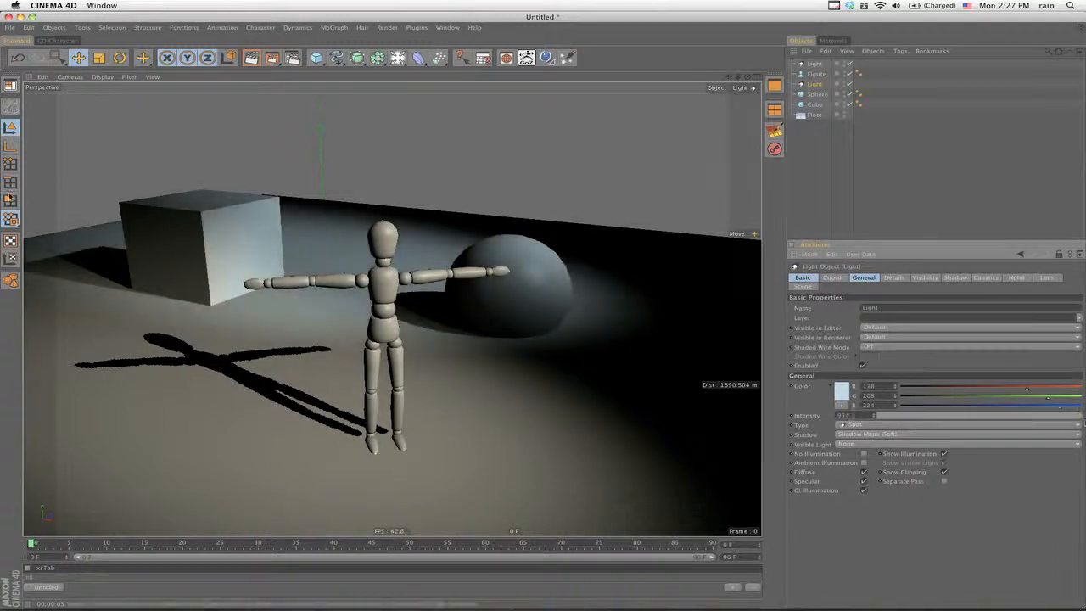
Render the perspective view from two slightly different raised angles to compare how the lights cover the objects.
left_click_drag(728, 77, 734, 80)
left_click_drag(610, 319, 200, 245, "alt")
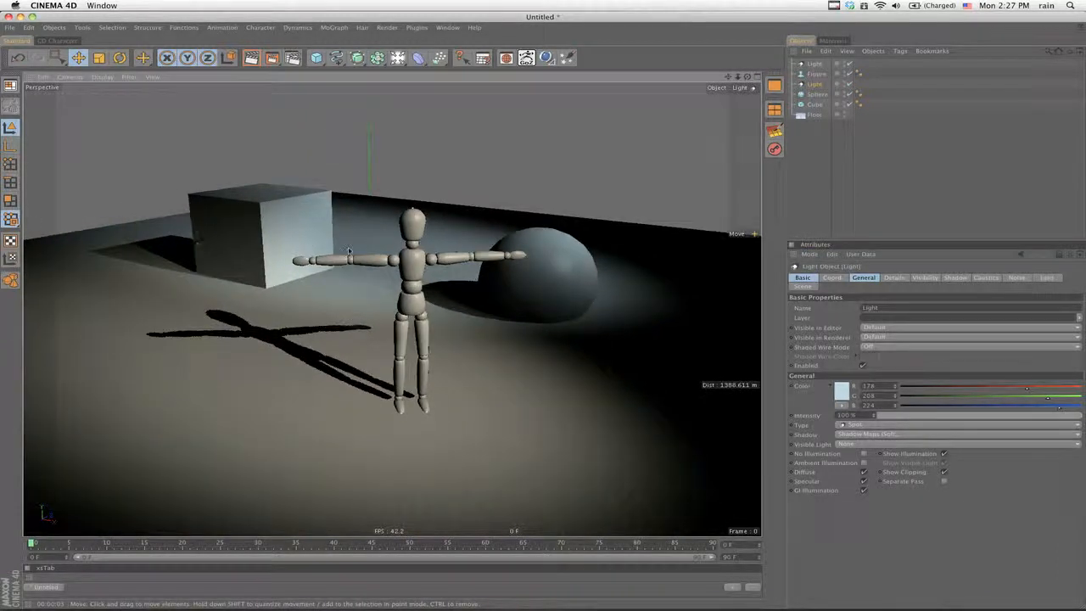
right_click_drag(350, 252, 544, 312, "alt")
middle_click_drag(543, 312, 546, 312, "alt")
left_click_drag(546, 312, 546, 319, "alt")
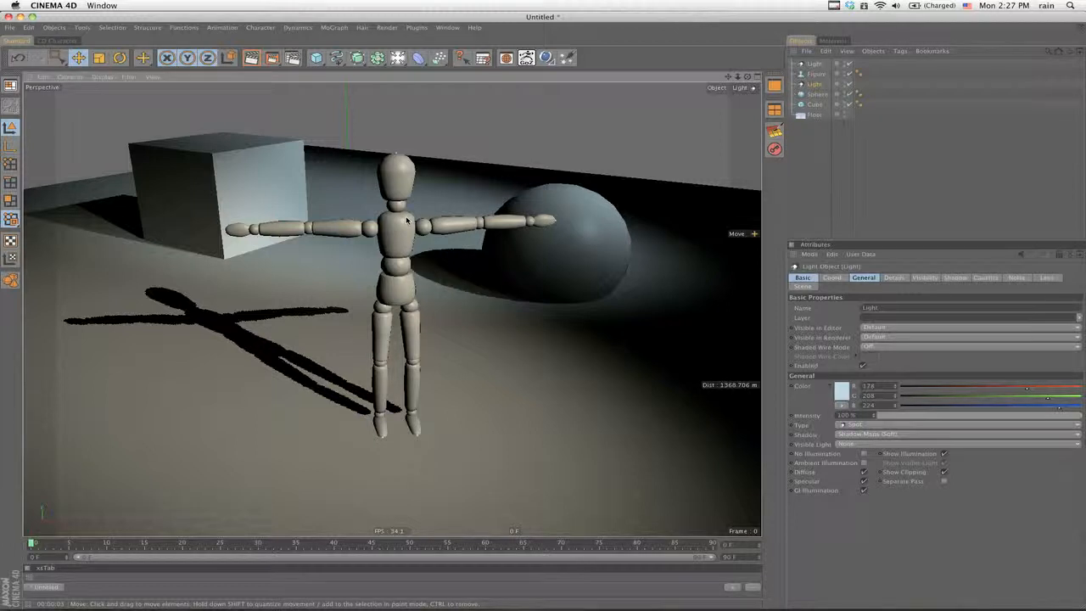
left_click_drag(409, 220, 543, 313, "alt")
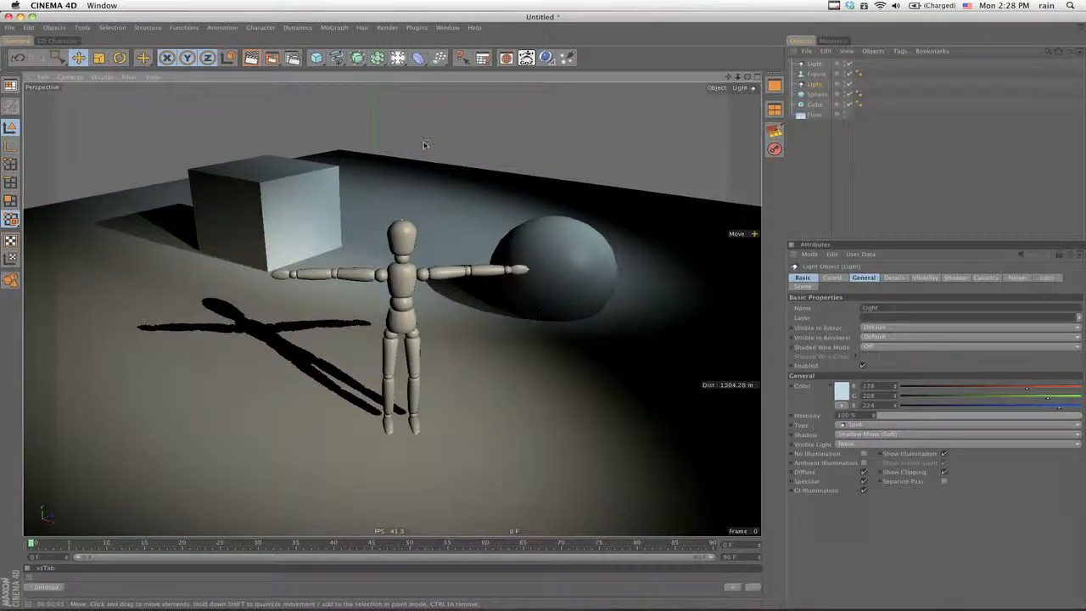
key("super+r")
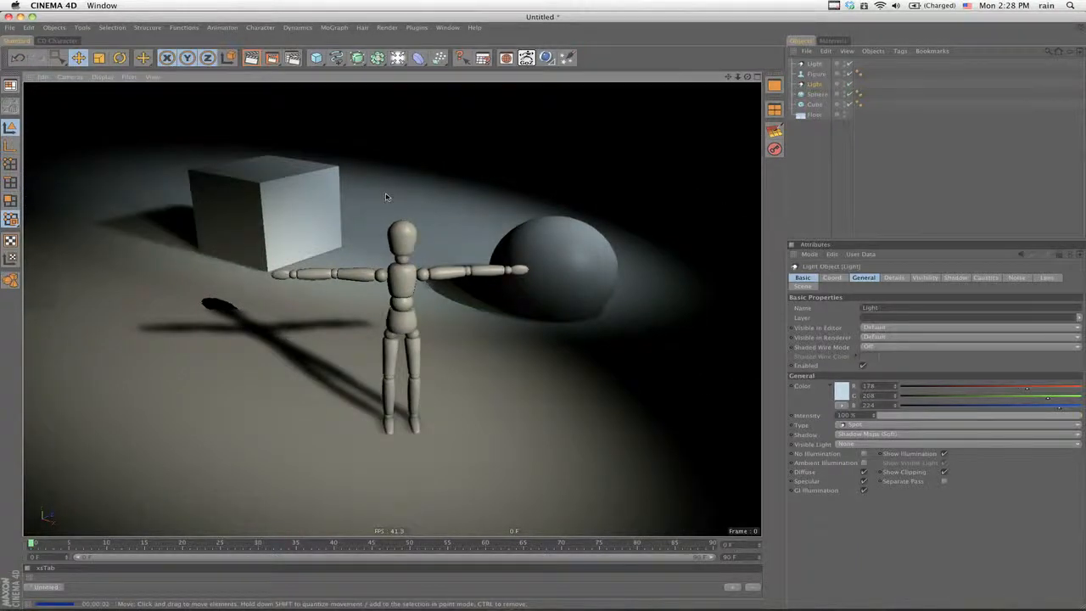
left_click_drag(397, 216, 356, 228, "alt")
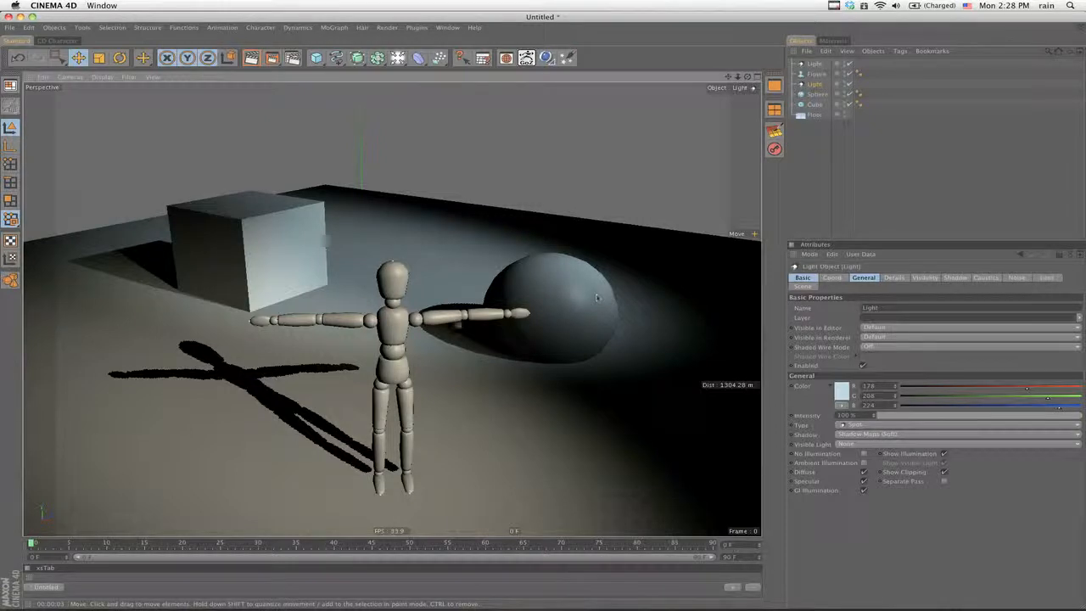
left_click_drag(442, 291, 465, 289, "alt")
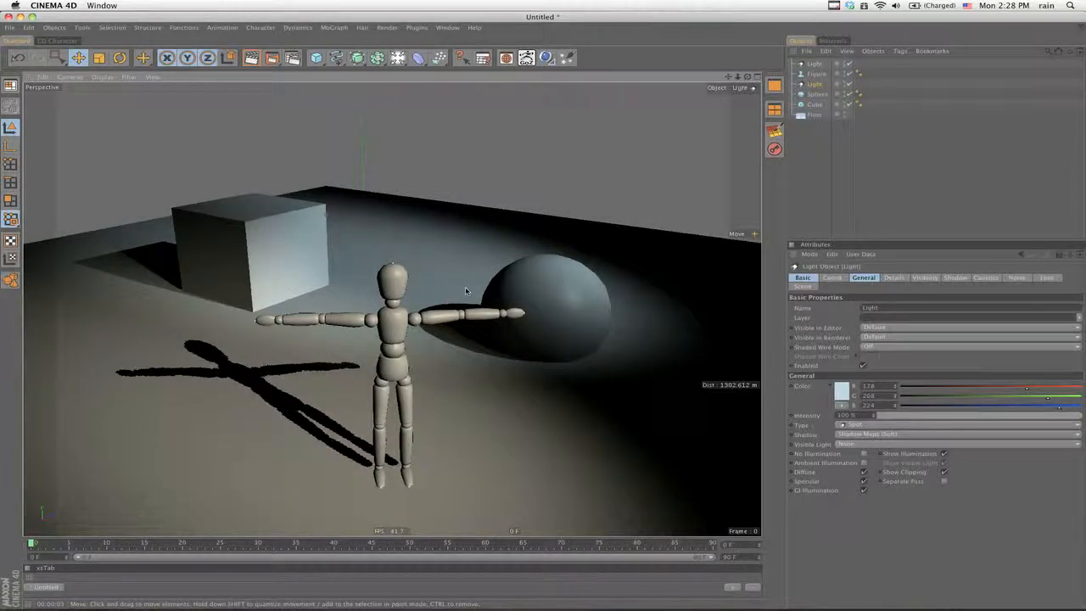
key("super+r")
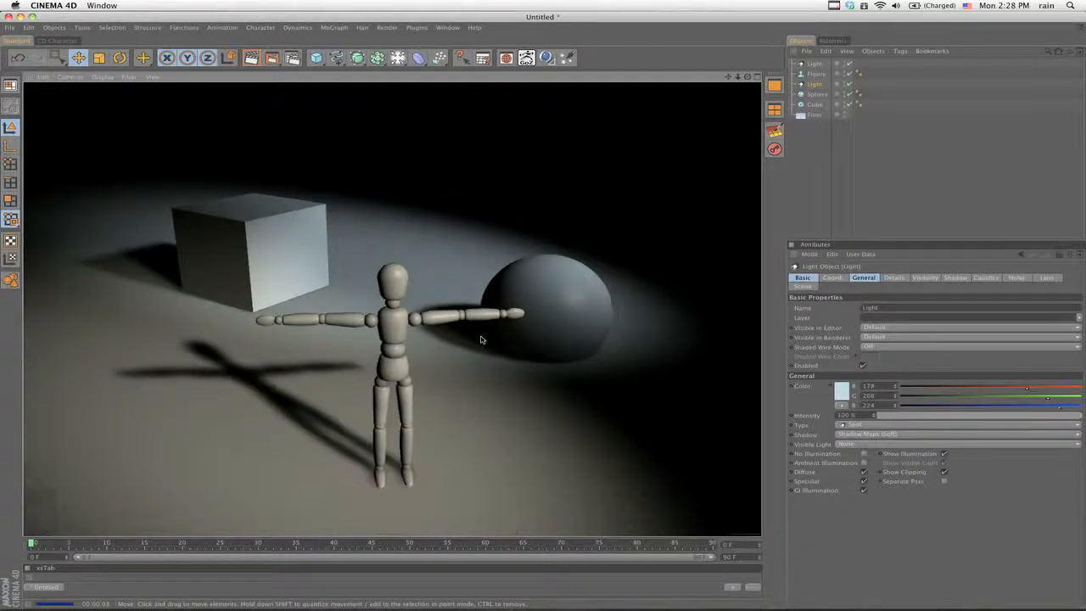
Select the sphere, the cube and the floor in turn to identify the objects, and clear the selection.
left_click_drag(465, 291, 527, 282, "alt")
left_click(541, 286)
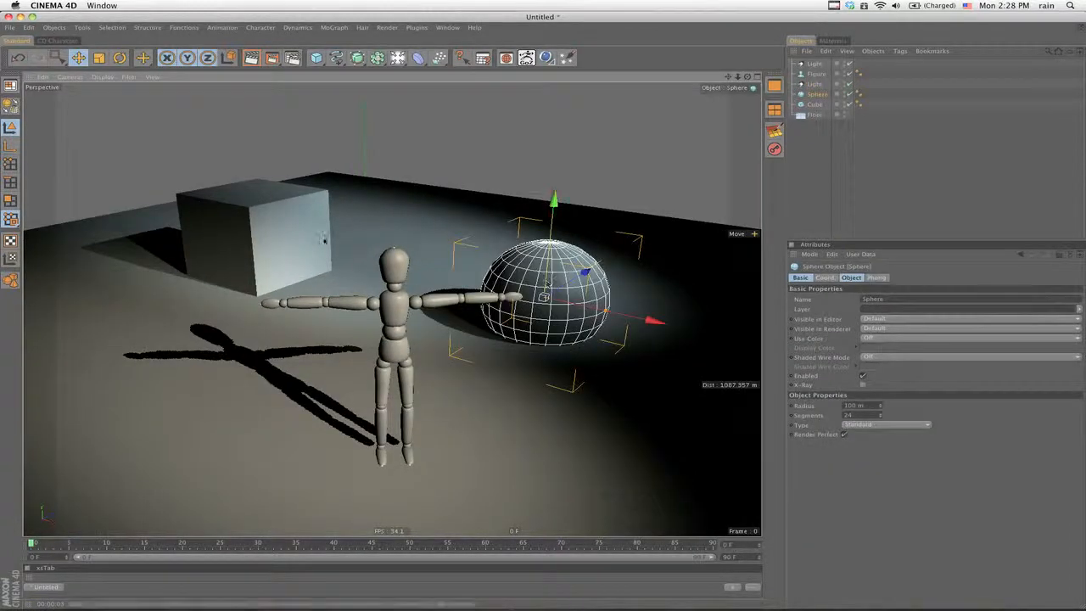
left_click(272, 233)
left_click(391, 183)
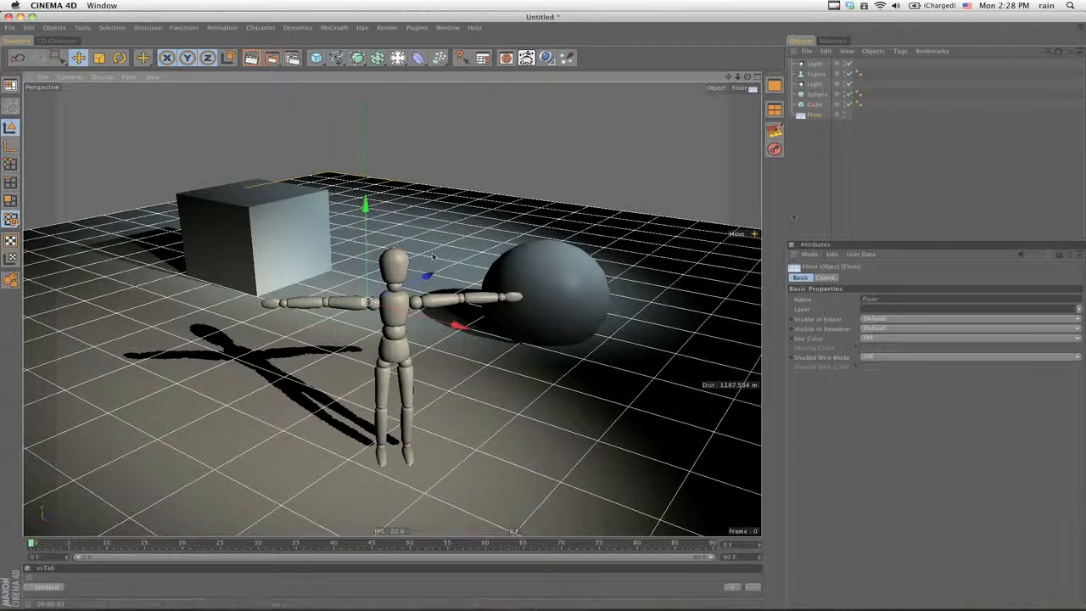
left_click(796, 209)
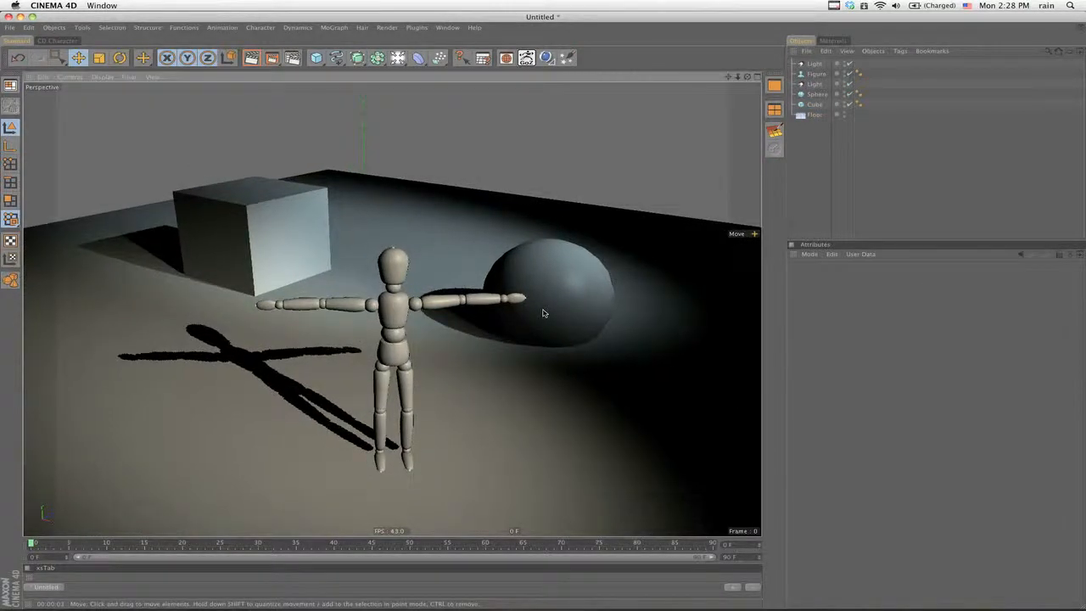
Examine from several angles how the two light pools and shadows fall around the cube, sphere and figure.
scroll(469, 313, "down", 3)
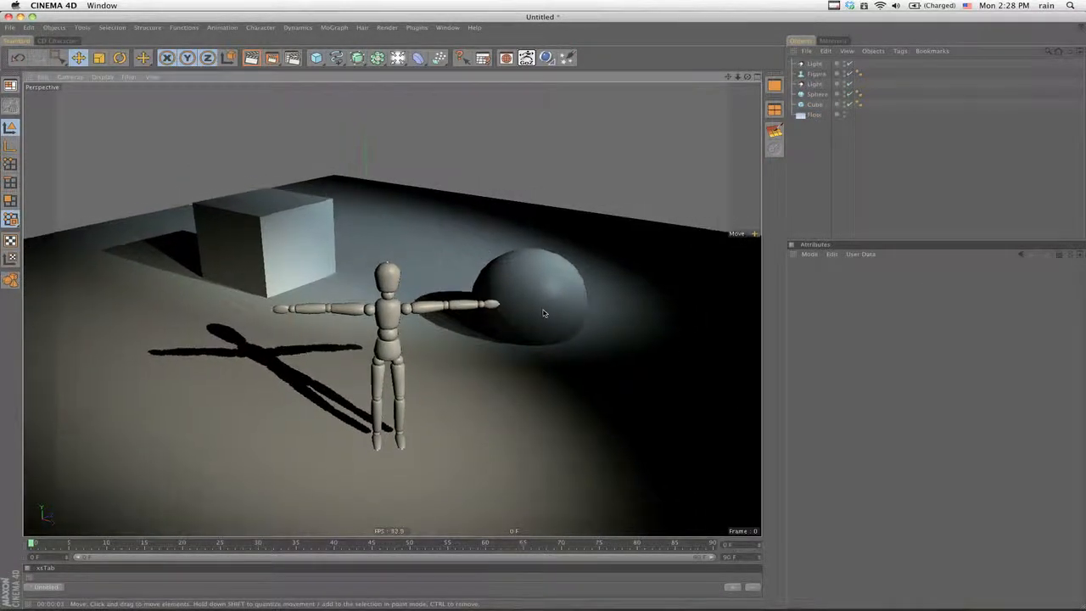
left_click_drag(482, 248, 487, 241, "alt")
mouse_move(543, 297)
left_mouse_down("alt")
mouse_move(547, 331)
mouse_move(545, 312)
left_mouse_up("alt")
scroll(545, 313, "up", 1)
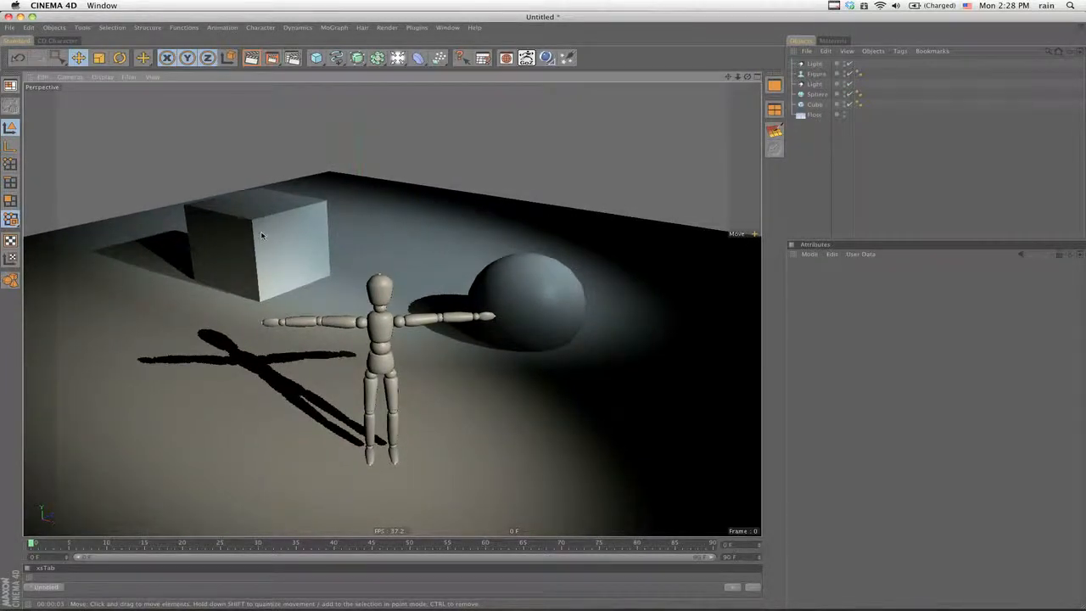
left_click_drag(546, 313, 580, 334, "alt")
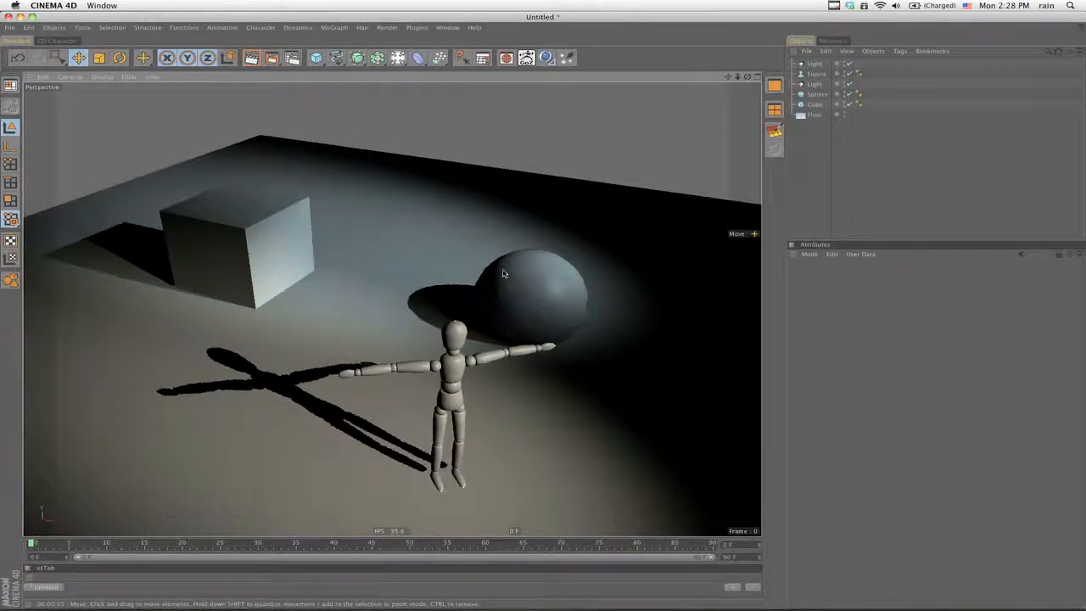
middle_click_drag(537, 320, 506, 303, "alt")
right_click_drag(537, 320, 519, 319, "alt")
left_click_drag(545, 313, 533, 303, "alt")
middle_click_drag(534, 303, 503, 281, "alt")
right_click_drag(502, 282, 519, 282, "alt")
Add a 200 m cube, raise it off the floor and shift it towards the sphere into the blue spotlight's beam.
left_click(315, 58)
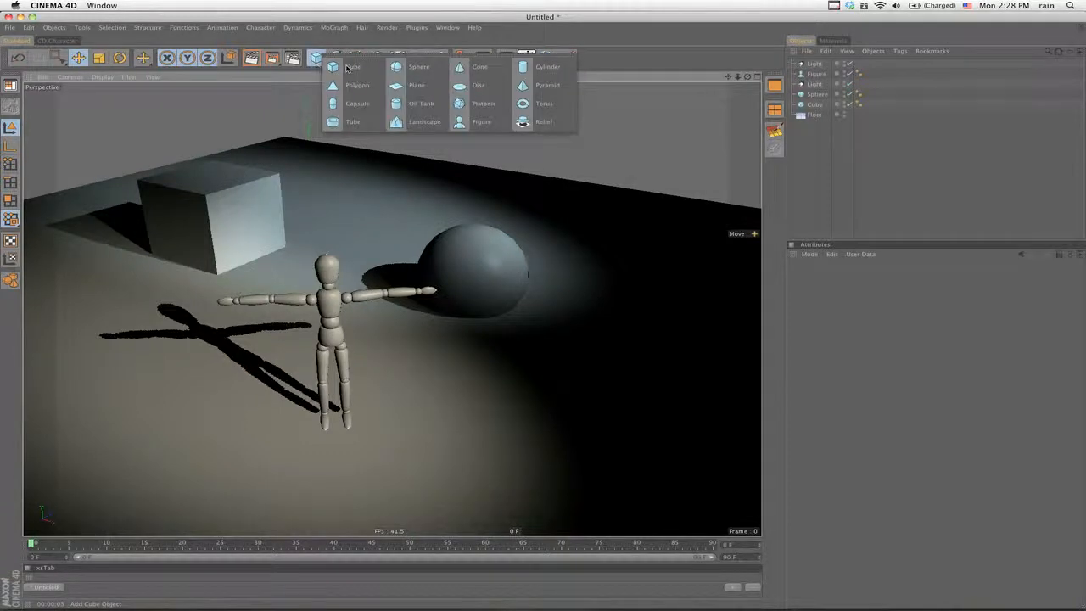
left_click(347, 67)
left_click_drag(439, 334, 543, 308, "alt")
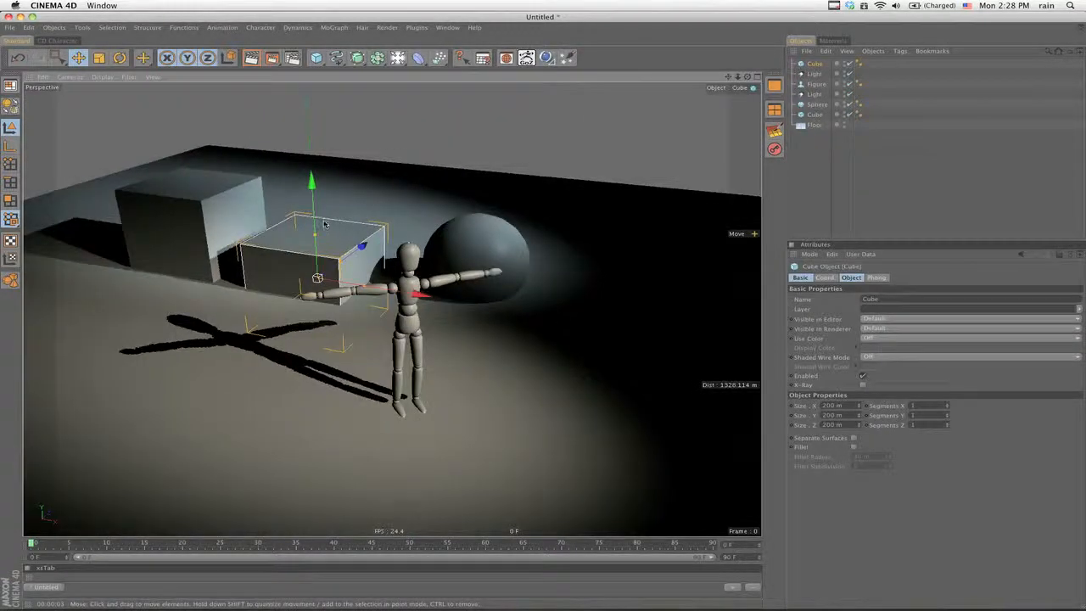
left_click_drag(312, 182, 306, 88)
middle_click_drag(306, 88, 298, 134, "alt")
left_click_drag(406, 244, 591, 269)
left_click_drag(543, 247, 504, 236, "alt")
left_click_drag(561, 312, 513, 309, "alt")
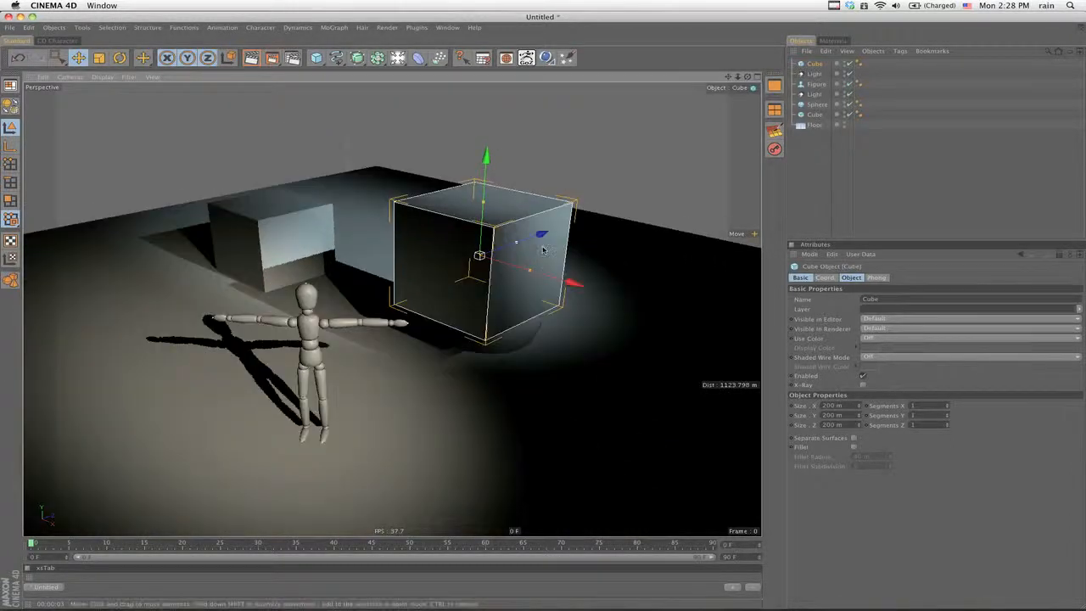
Flatten the added cube to a slab about 13.7 m thick in Z and place it upright between the figure and the sphere.
left_click_drag(540, 235, 411, 280)
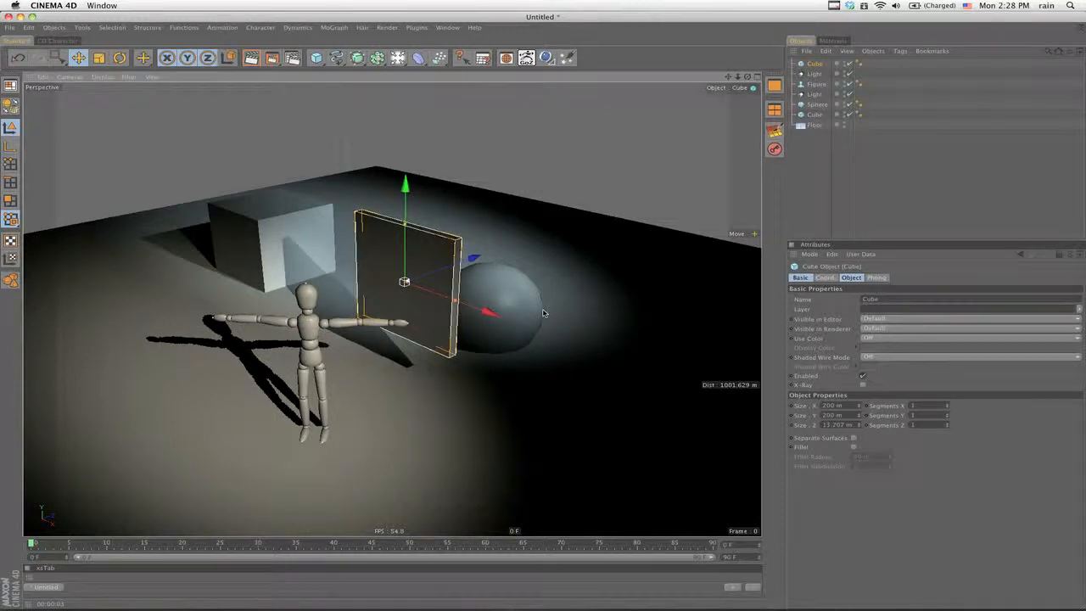
left_click_drag(544, 313, 594, 310, "alt")
right_click_drag(544, 313, 606, 313, "alt")
mouse_move(544, 314)
left_mouse_down("alt")
mouse_move(585, 348)
mouse_move(542, 310)
left_mouse_up("alt")
left_click_drag(453, 218, 544, 312, "alt")
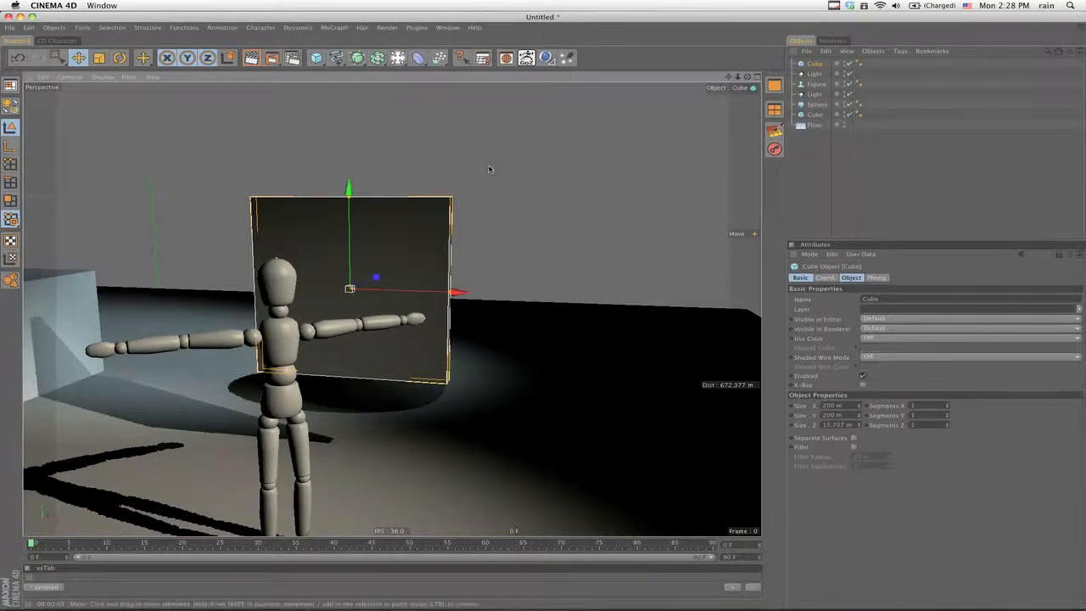
left_click_drag(489, 167, 737, 127, "alt")
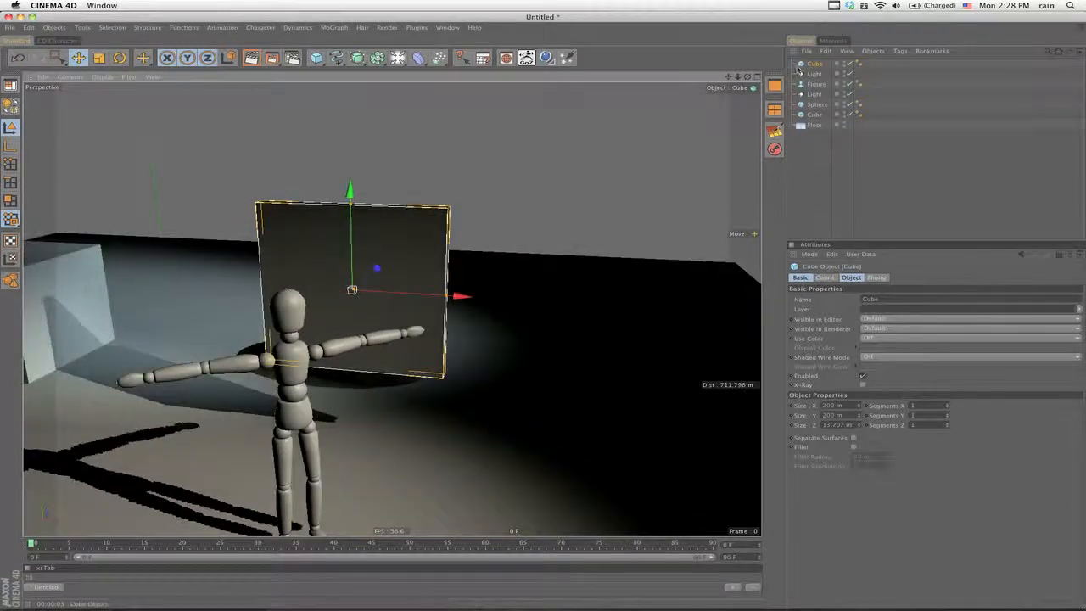
Divide the slab into five segments in X and five in Y, and convert it to an editable polygon object.
left_click_drag(950, 409, 947, 416)
left_click_drag(616, 396, 530, 301, "alt")
left_click_drag(554, 354, 526, 307, "alt")
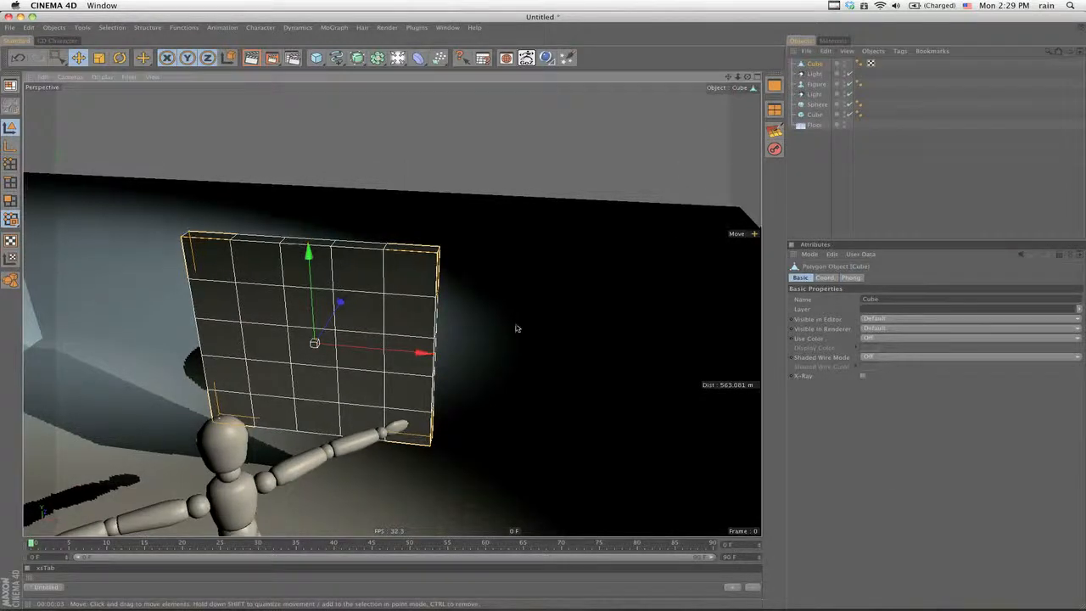
left_click_drag(224, 267, 222, 289, "alt")
left_click(10, 200)
key("c")
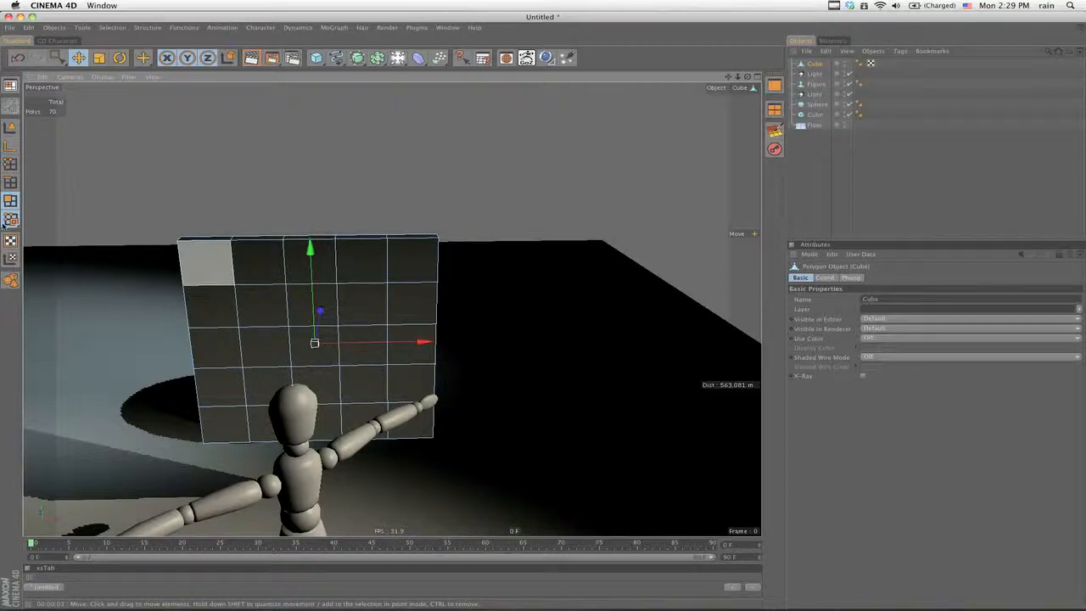
Select all 25 square polygons on the slab's large face towards the figure.
left_click(205, 261)
left_click(257, 262, "shift")
left_click(309, 263, "shift")
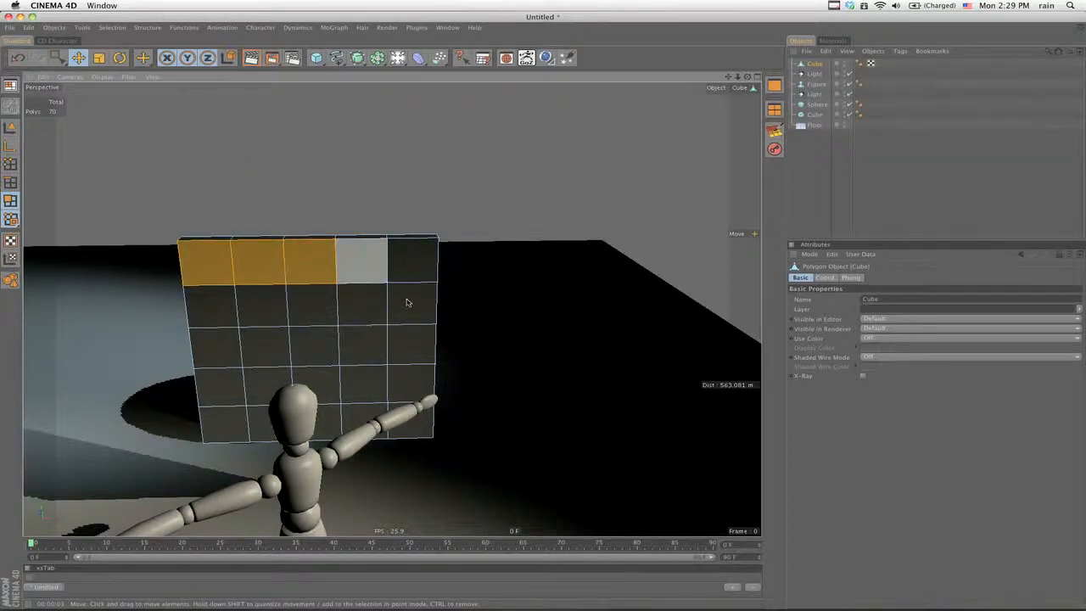
left_click(361, 261, "shift")
left_click(412, 304, "shift")
left_click(412, 261, "shift")
left_click(410, 345, "shift")
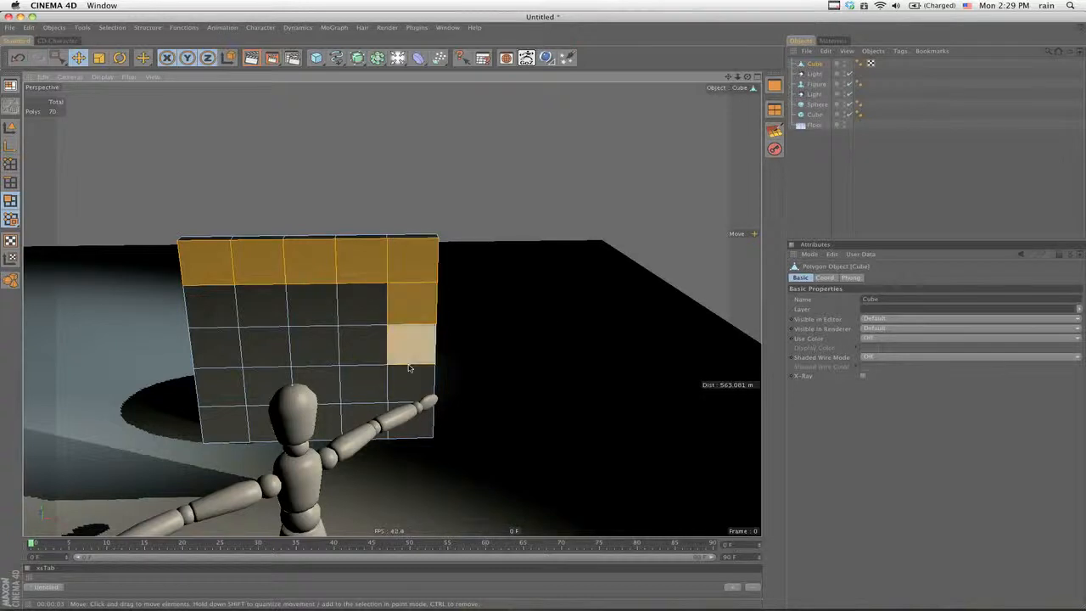
left_click(411, 420, "shift")
left_click(364, 417, "shift")
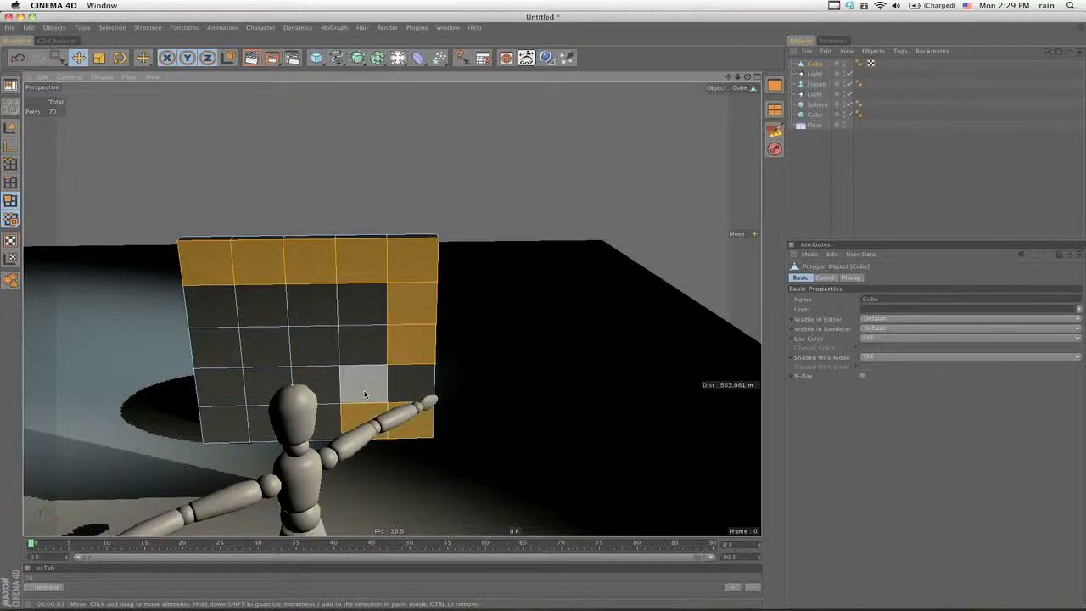
left_click(410, 386, "shift")
left_click(363, 344, "shift")
left_click(363, 304, "shift")
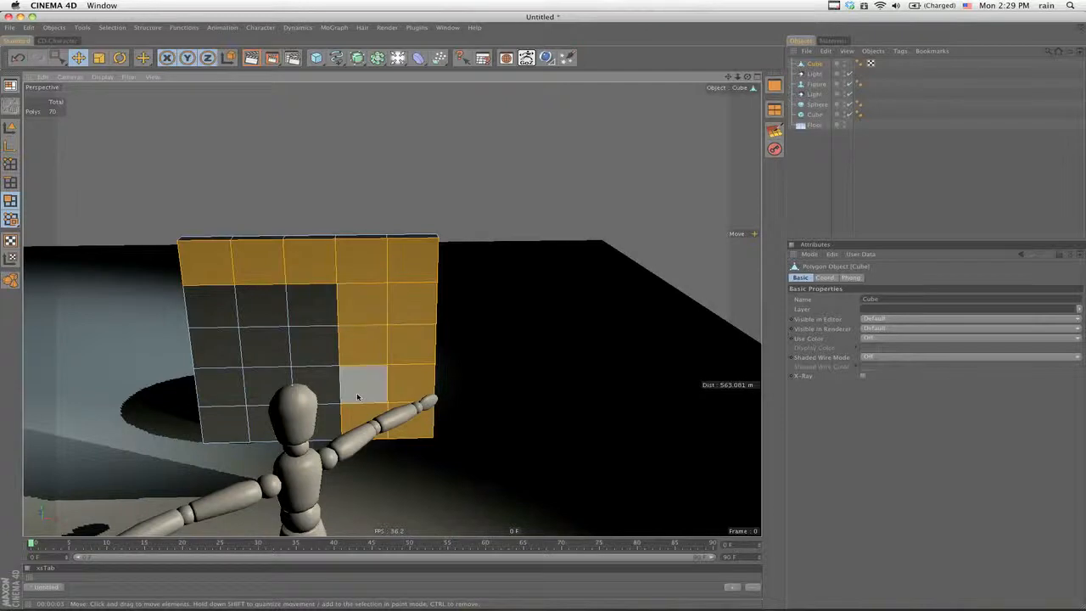
left_click(357, 397, "shift")
left_click(310, 305, "shift")
left_click(312, 348, "shift")
left_click(314, 386, "shift")
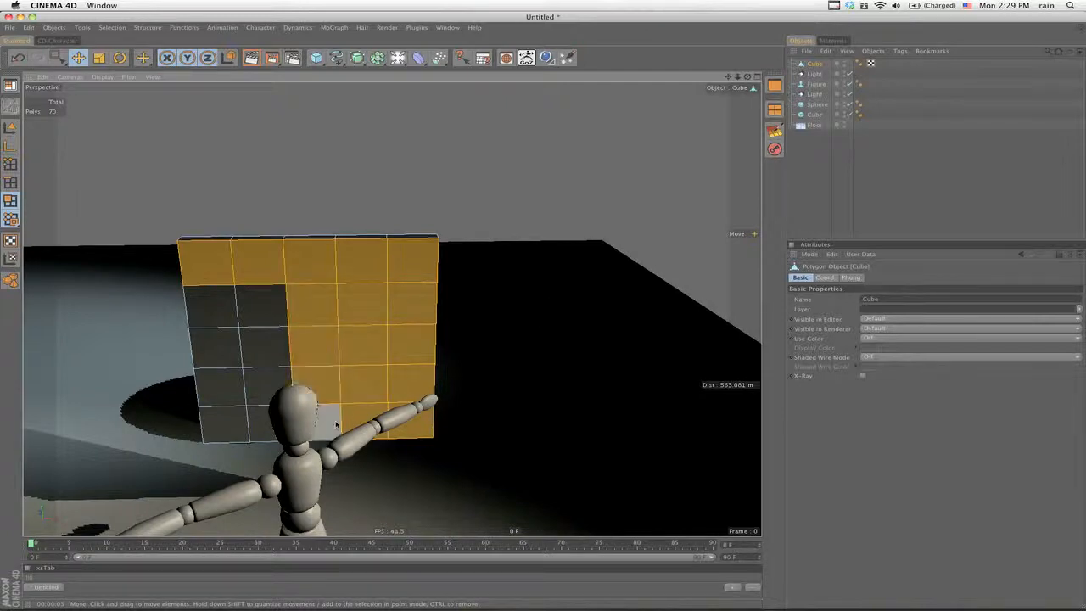
left_click(327, 423, "shift")
left_click(267, 424, "shift")
left_click(266, 379, "shift")
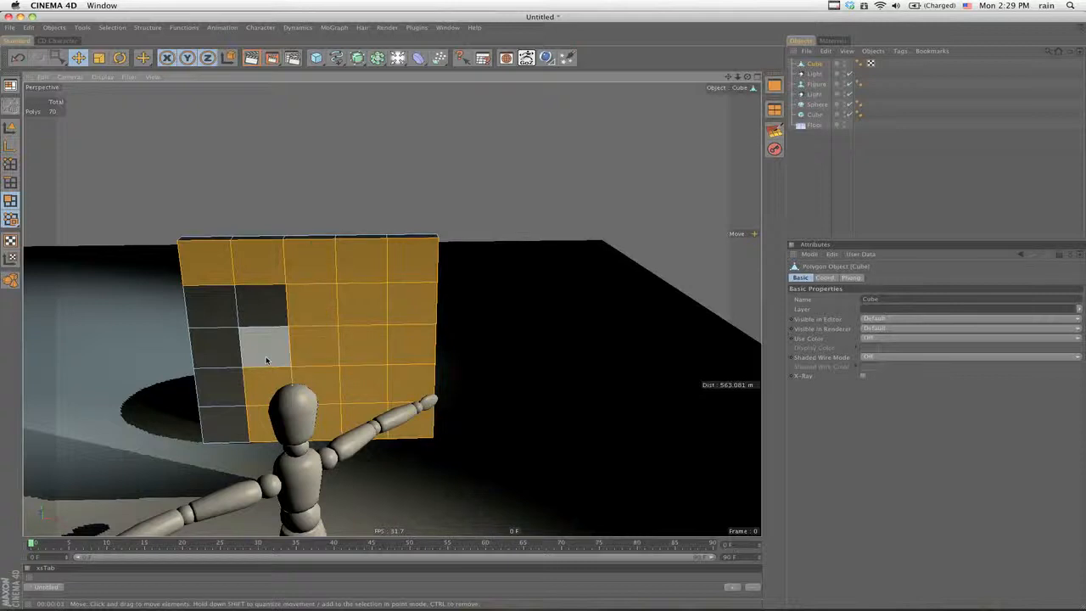
left_click(266, 361, "shift")
left_click(262, 305, "shift")
left_click(199, 311, "shift")
left_click(206, 351, "shift")
left_click(216, 385, "shift")
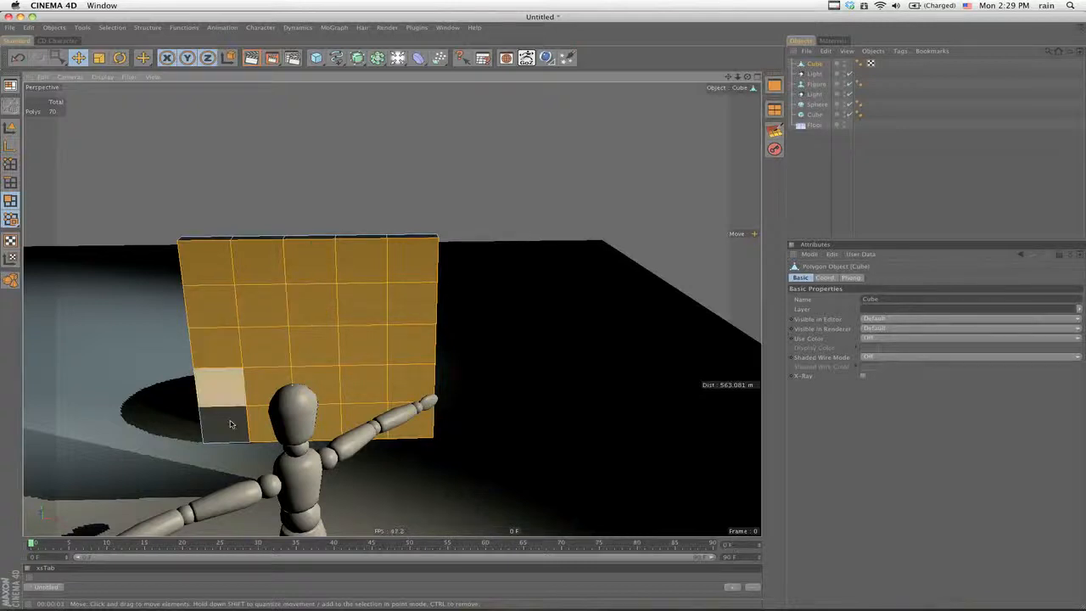
left_click(229, 424, "shift")
Inset each selected polygon separately using Extrude Inner with Preserve Groups off, leaving a narrow frame around every square.
left_click_drag(419, 347, 543, 310, "alt")
key("d")
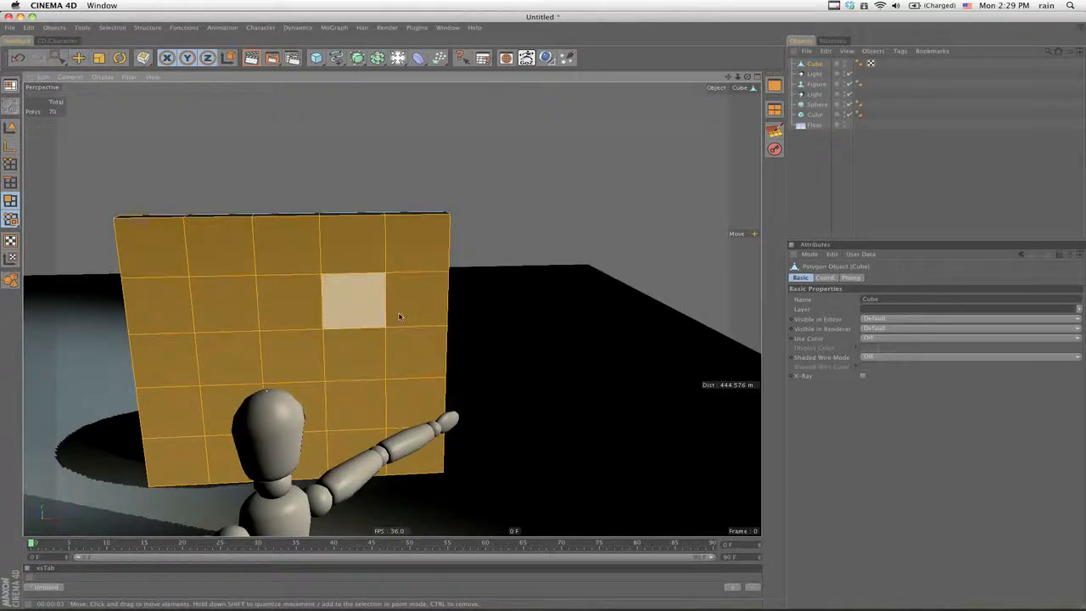
key("i")
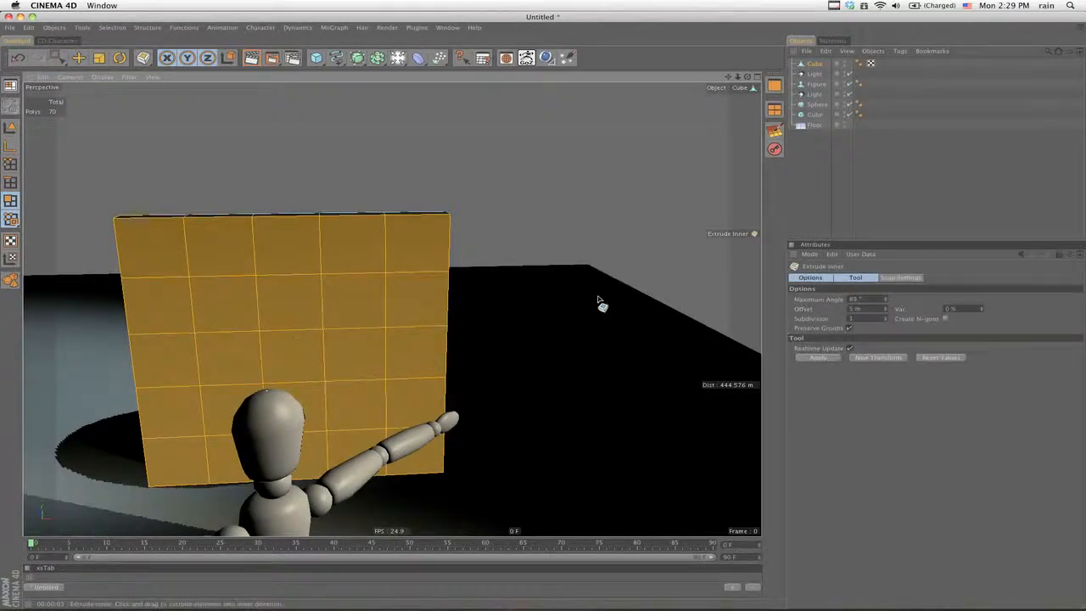
left_click(849, 328)
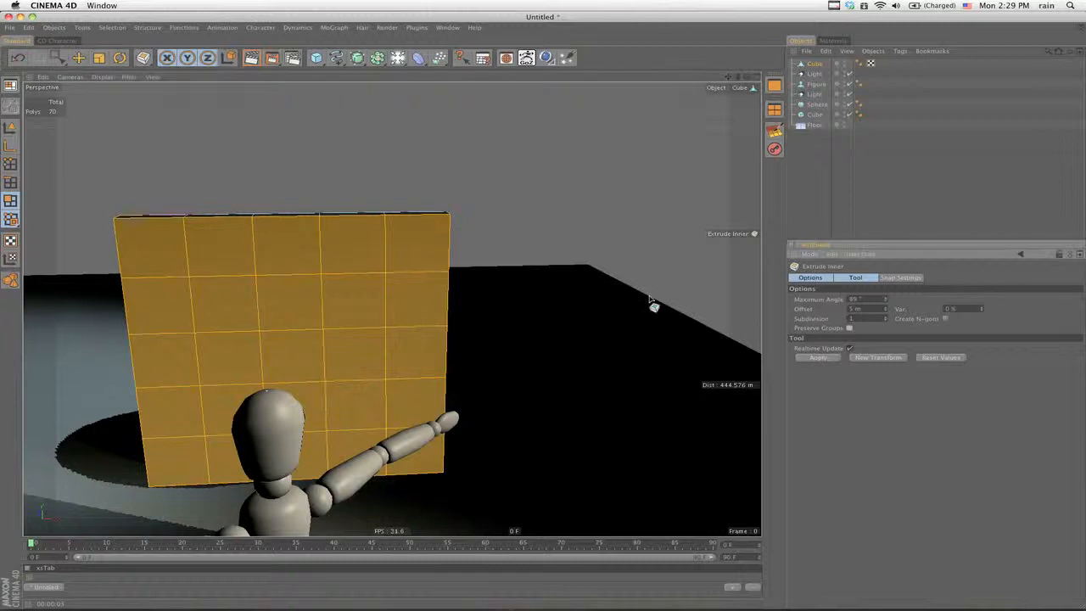
left_click_drag(626, 285, 543, 315)
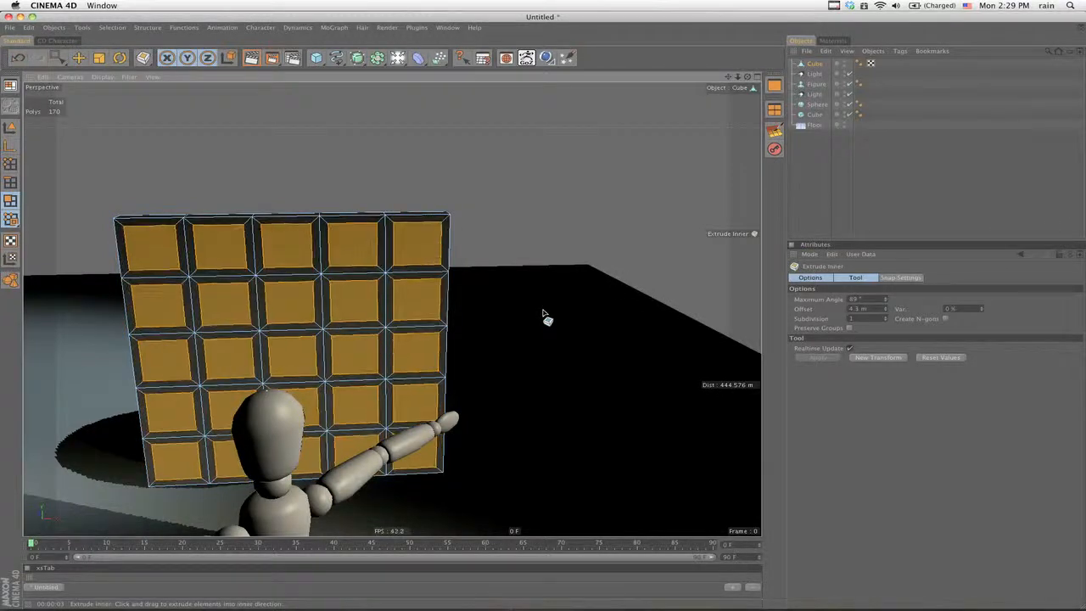
Delete the inset polygons to open a grid of square holes in the slab's front face, and return to object editing.
left_click_drag(514, 276, 545, 314, "alt")
key("Delete")
left_click(238, 292)
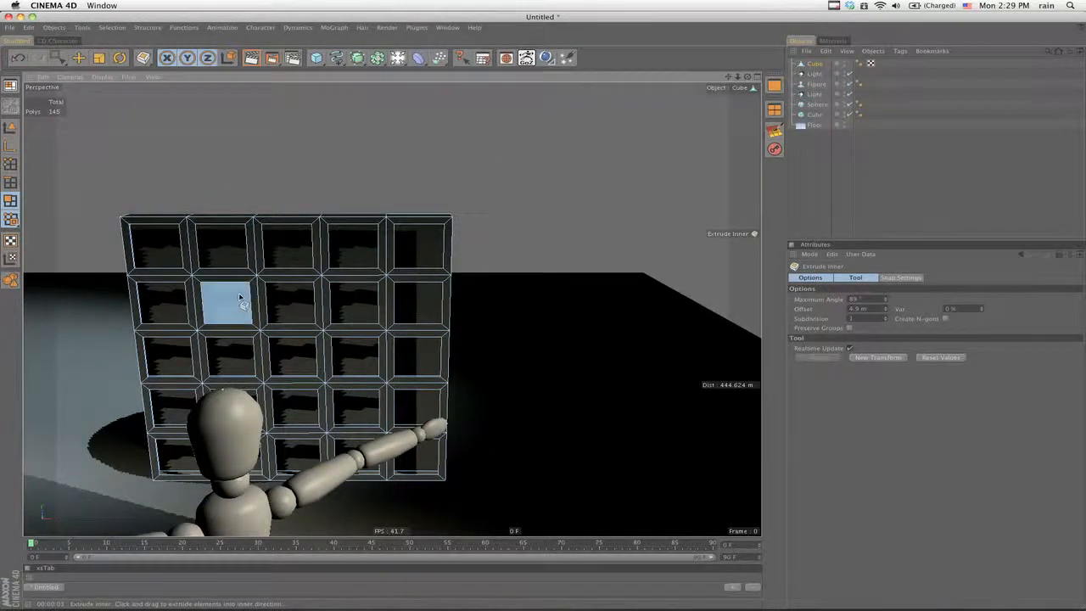
left_click_drag(291, 300, 530, 309, "alt")
left_click(11, 127)
left_click_drag(200, 277, 548, 315, "alt")
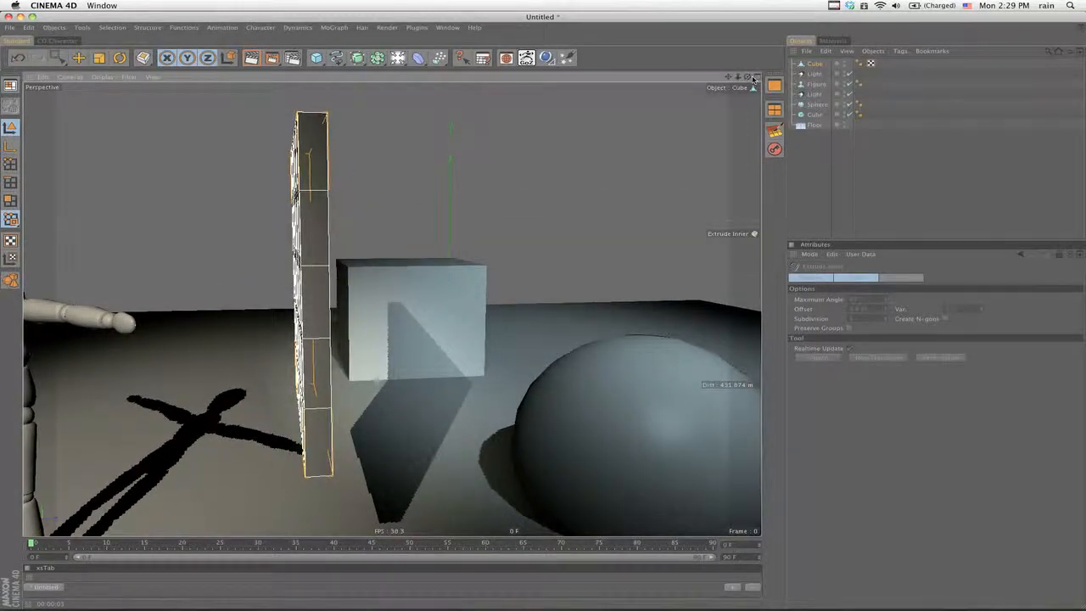
Show the slab enlarged in the Right view and prepare to edit its points with Rectangle Selection.
left_click(758, 77)
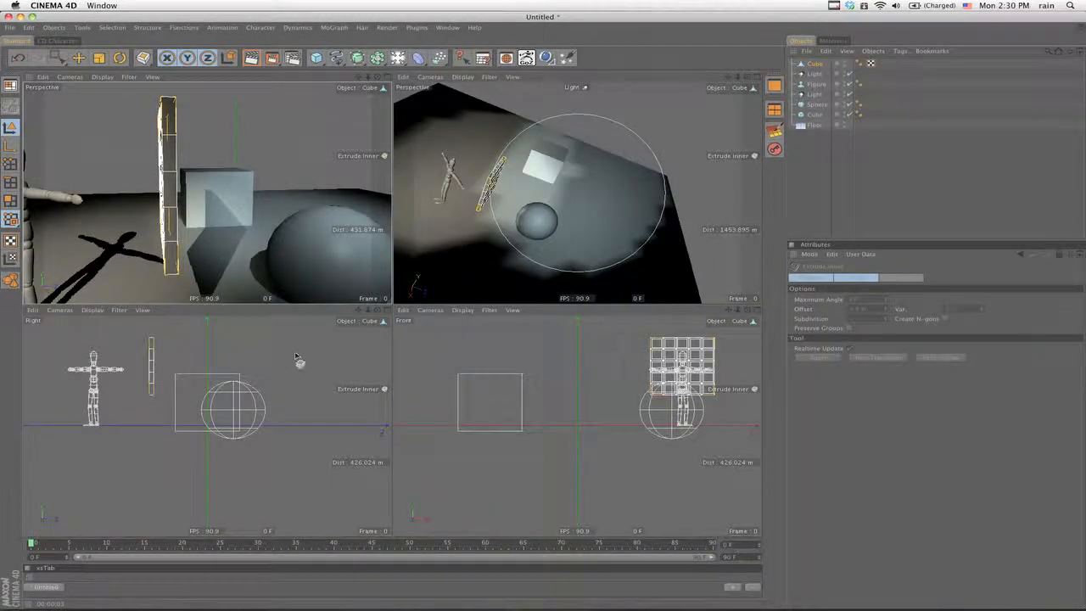
left_click(383, 310)
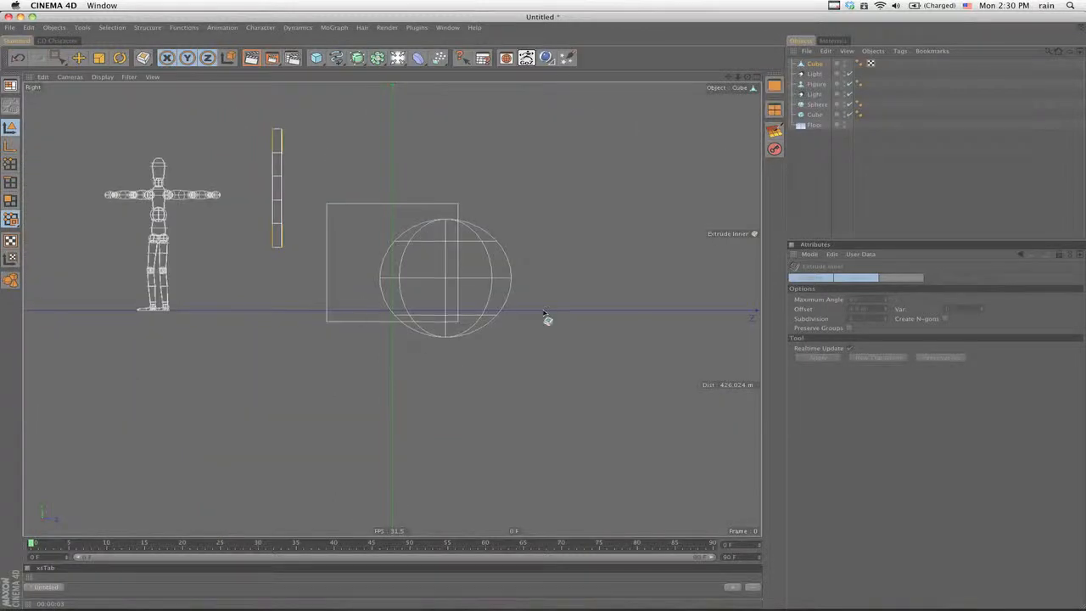
middle_click_drag(544, 311, 550, 388, "alt")
scroll(544, 311, "up", 2)
left_click(10, 163)
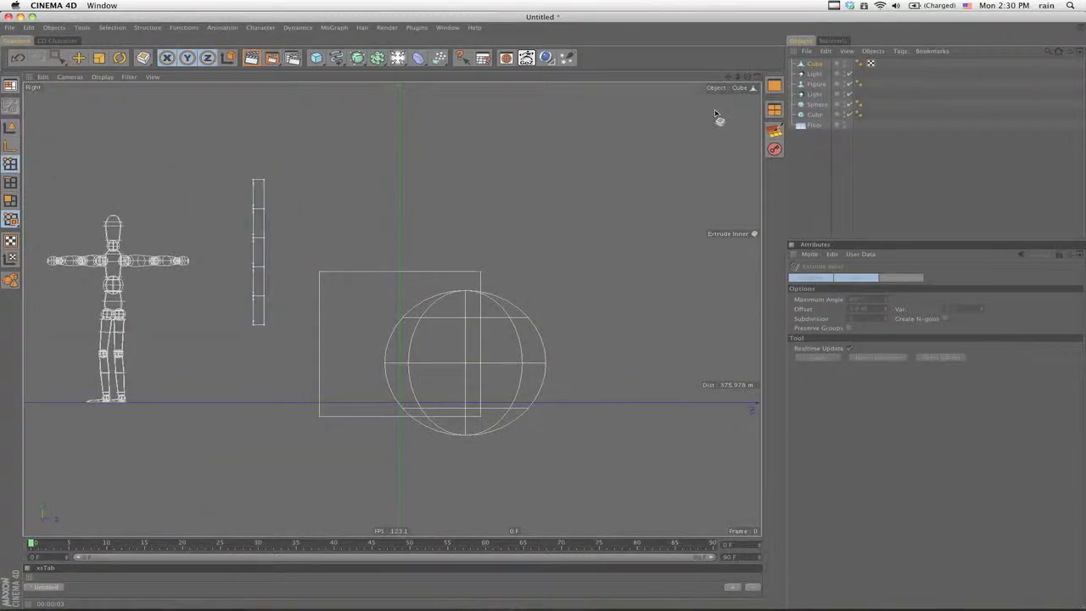
left_click(815, 63)
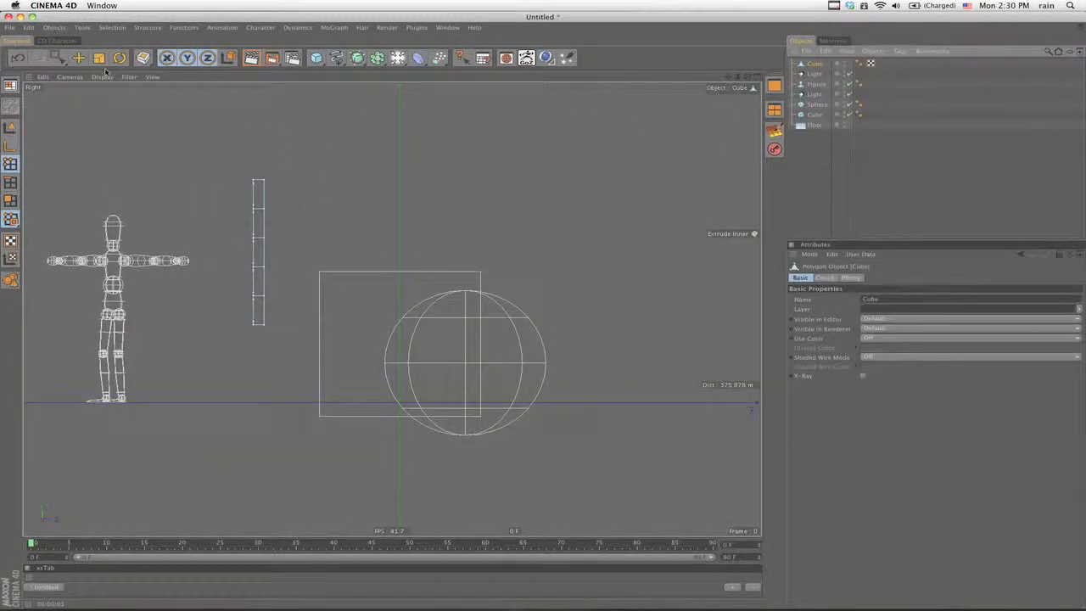
left_click(57, 57)
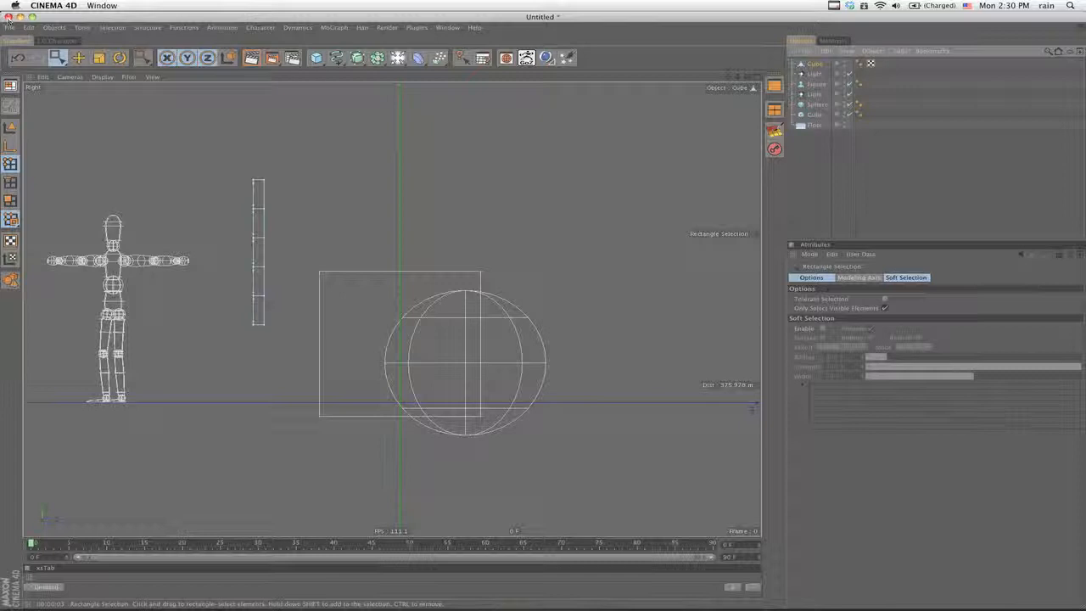
key("super+Tab")
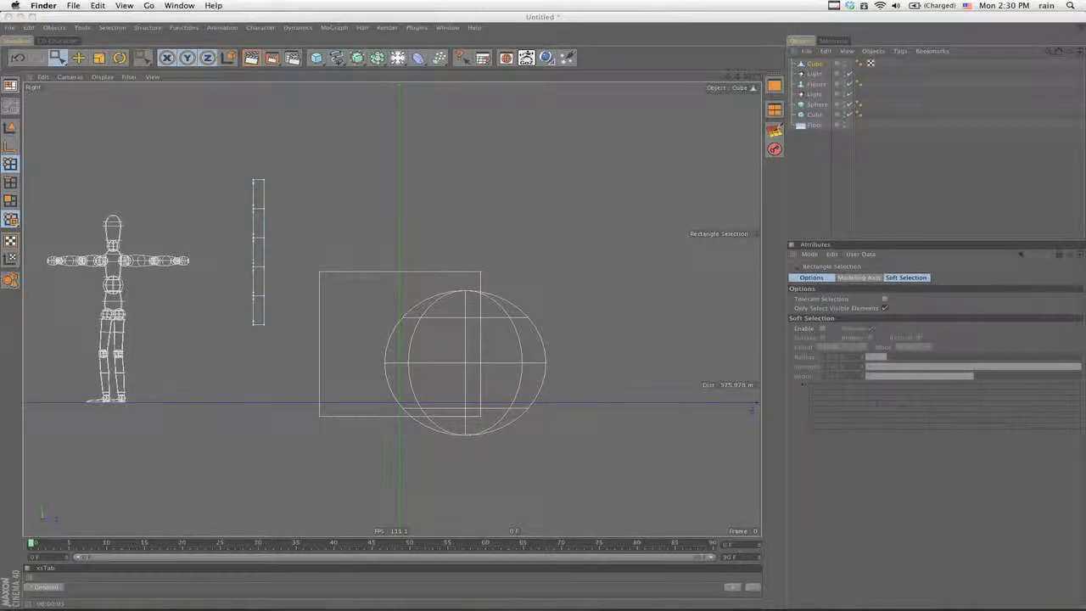
key("super+Tab")
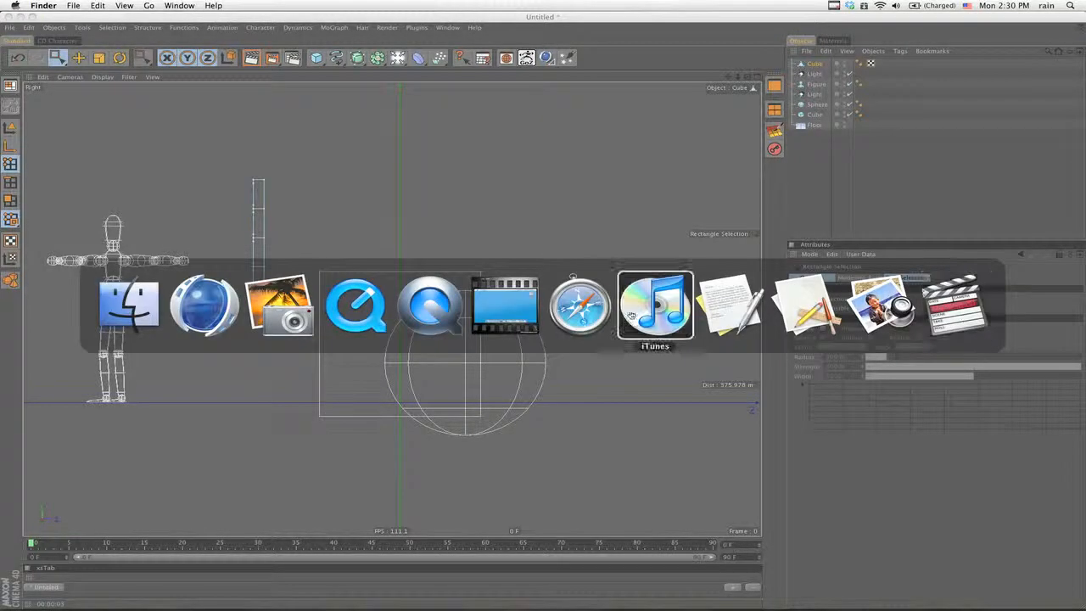
left_click(204, 304)
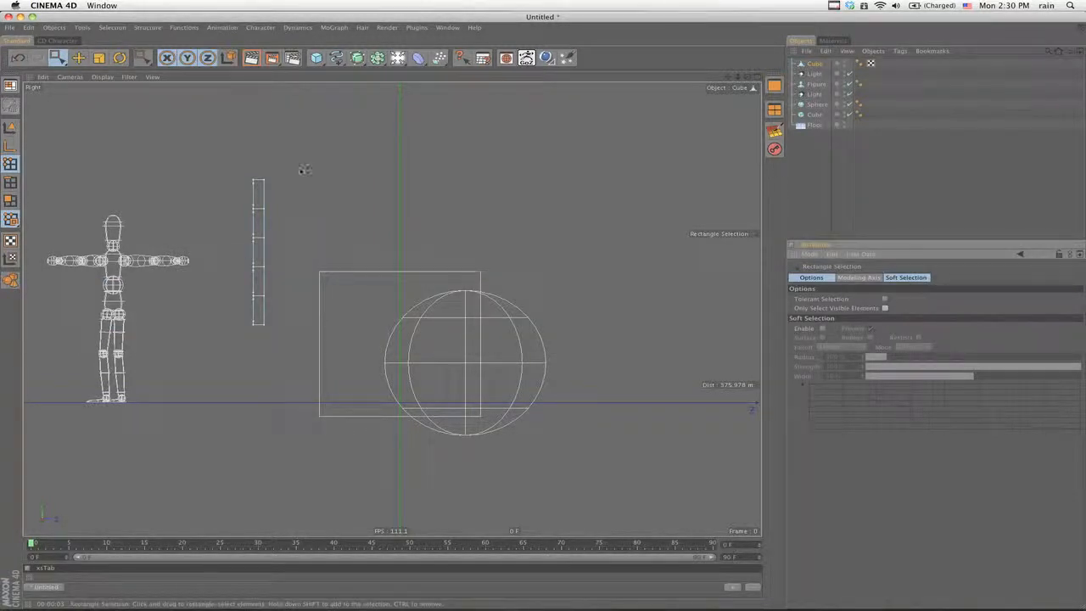
Select all points of the slab's rear face, including hidden ones, and delete them so only the flat front grid remains.
left_click_drag(298, 163, 261, 345)
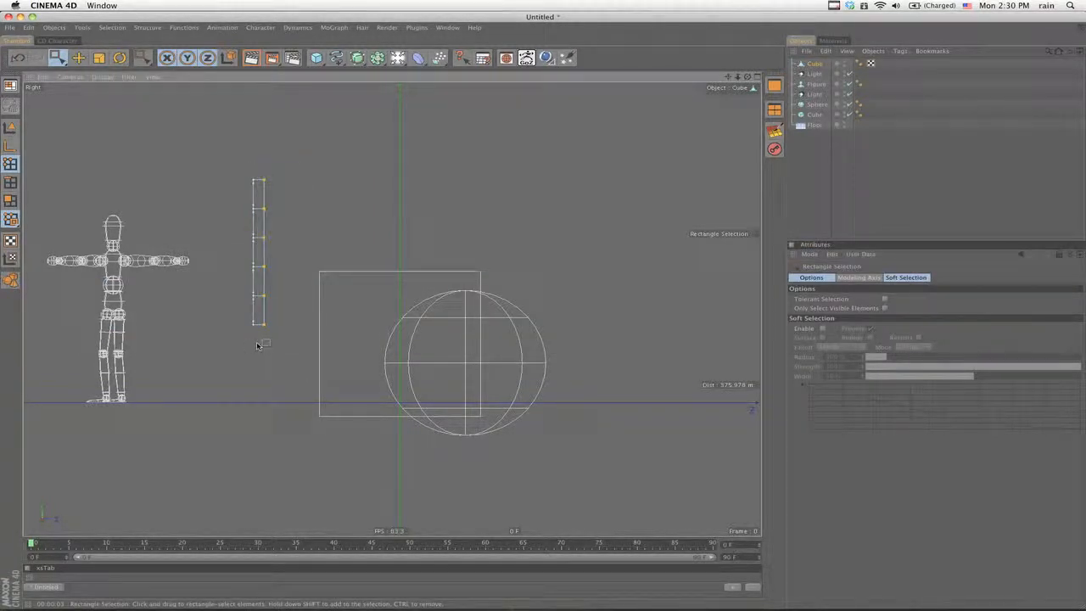
key("F1")
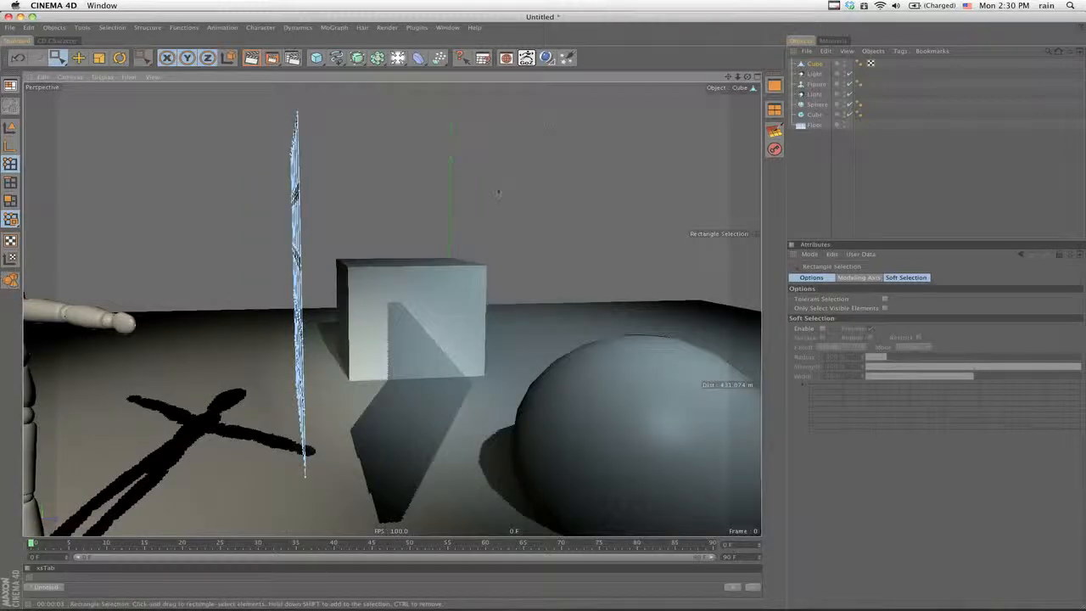
left_click(10, 127)
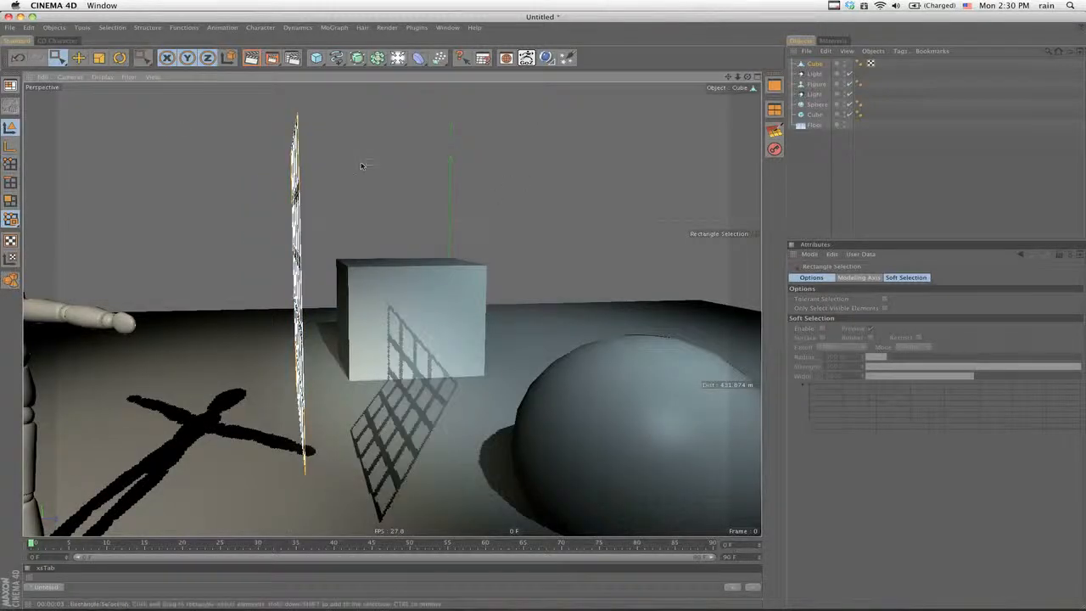
left_click_drag(424, 269, 366, 211, "alt")
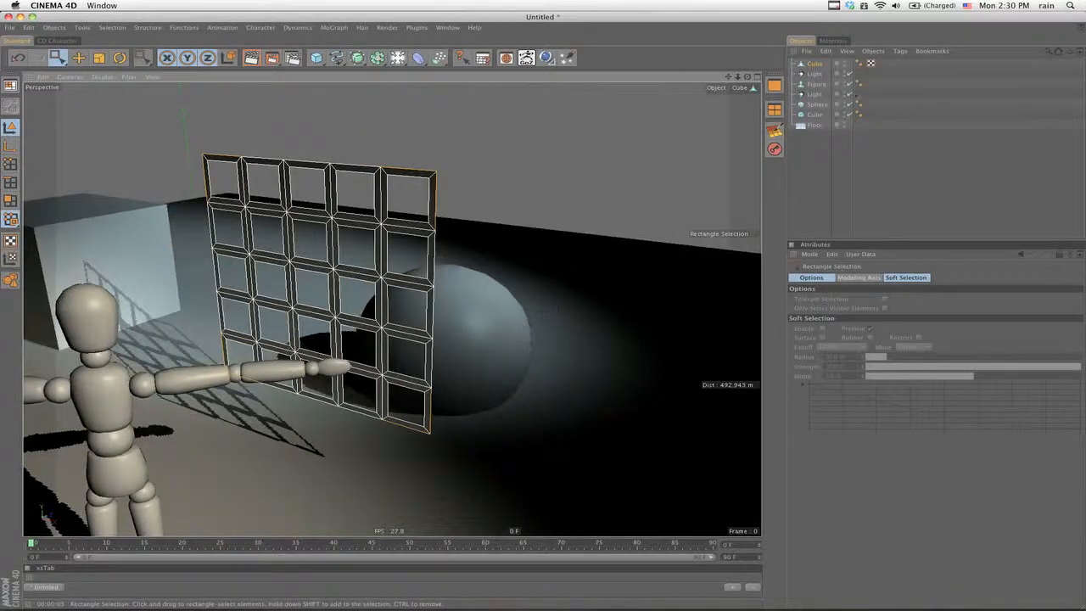
Move the flat grid past the sphere and raise it into the cone of the blue spotlight, close to the light.
left_click(815, 63)
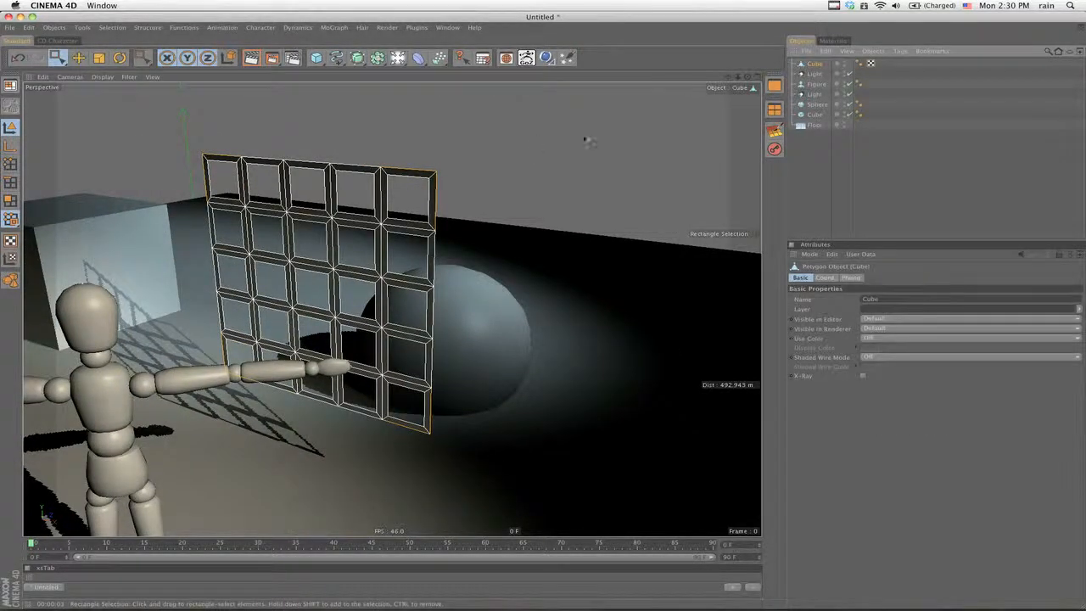
left_click(79, 58)
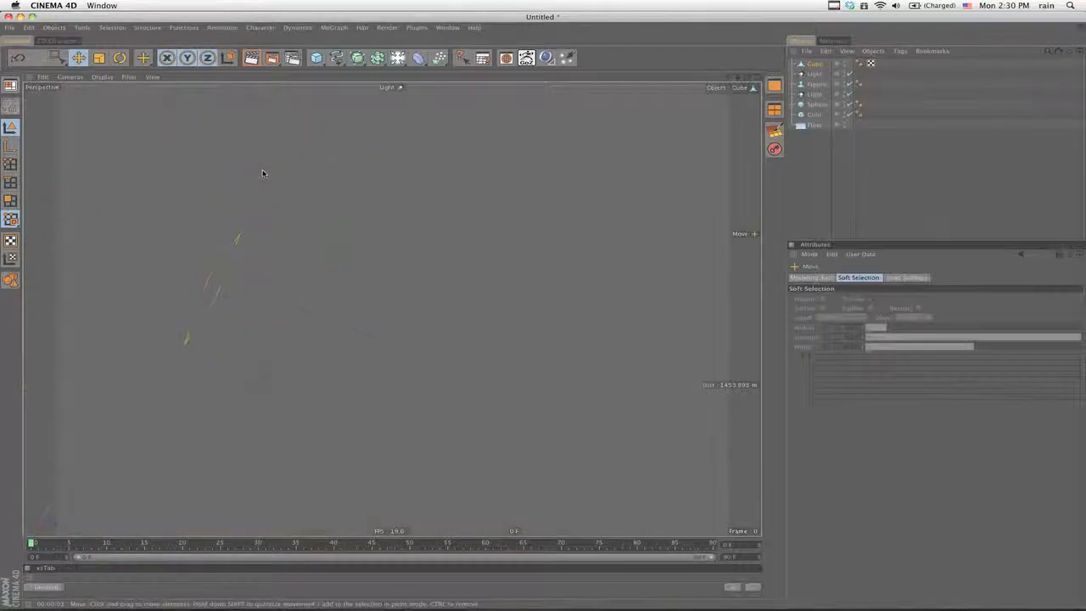
left_click(812, 64)
left_click_drag(544, 312, 716, 342)
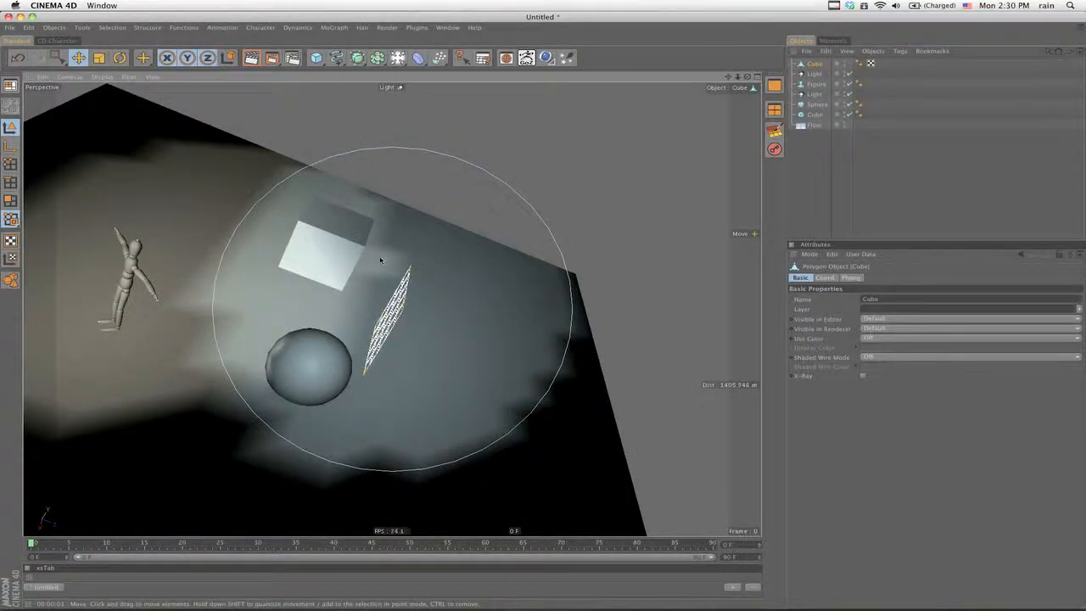
key("F3")
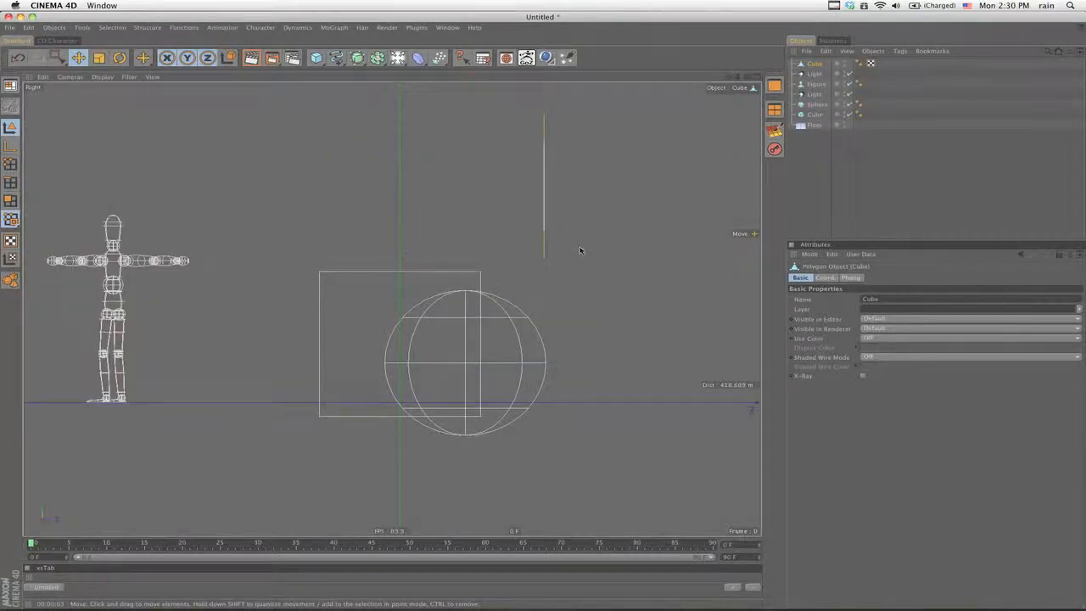
scroll(603, 240, "down", 4)
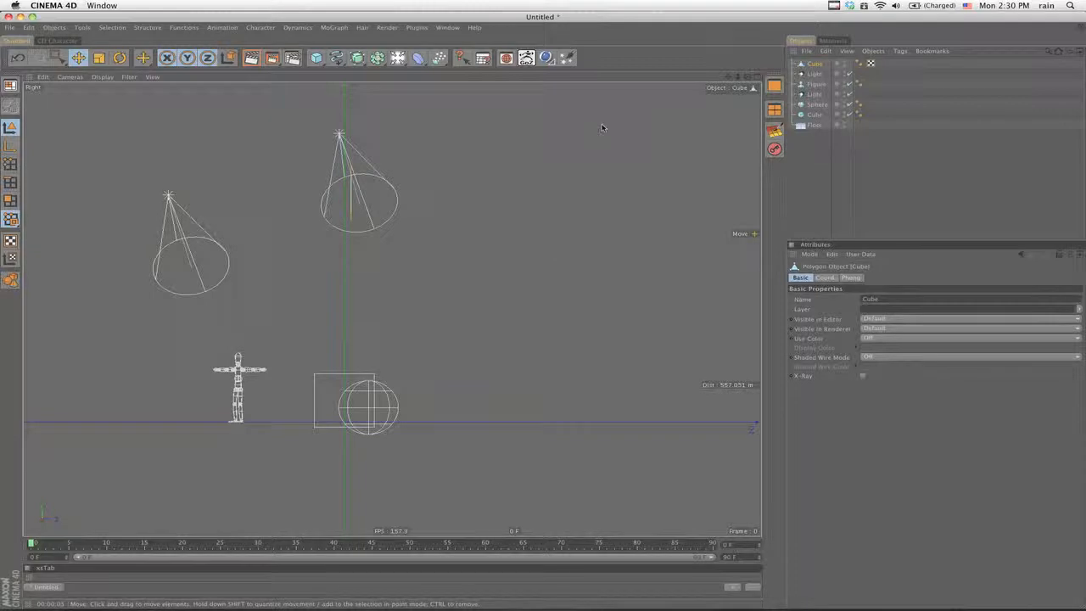
Rotate the flat grid in the Right view so it lies across the blue spotlight's beam, and check it through the light's view.
key("r")
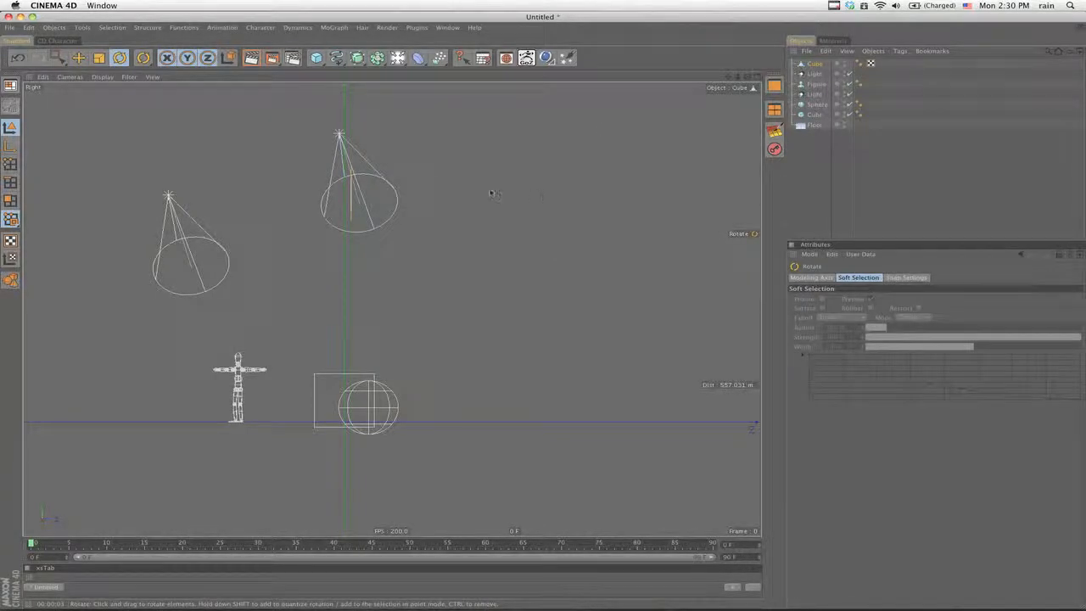
left_click_drag(414, 193, 366, 178)
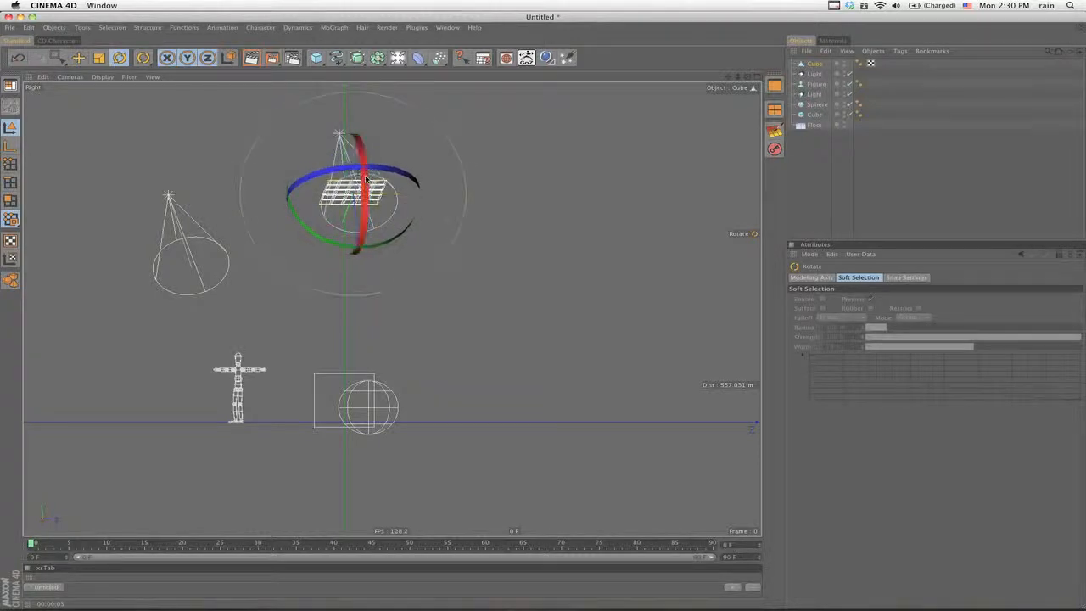
key("F1")
key("F2")
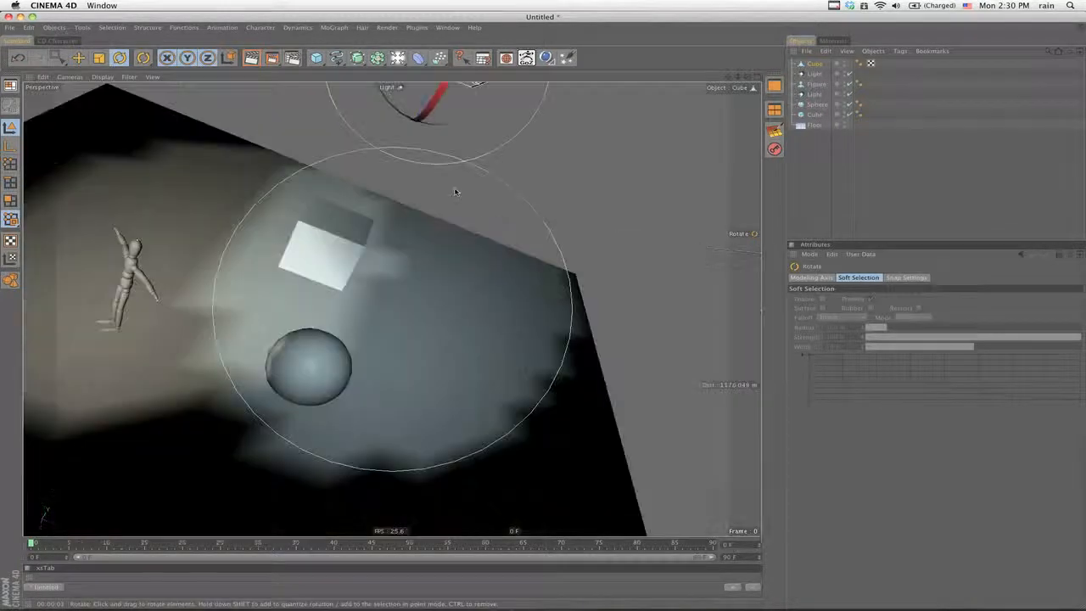
middle_click_drag(480, 169, 455, 222, "alt")
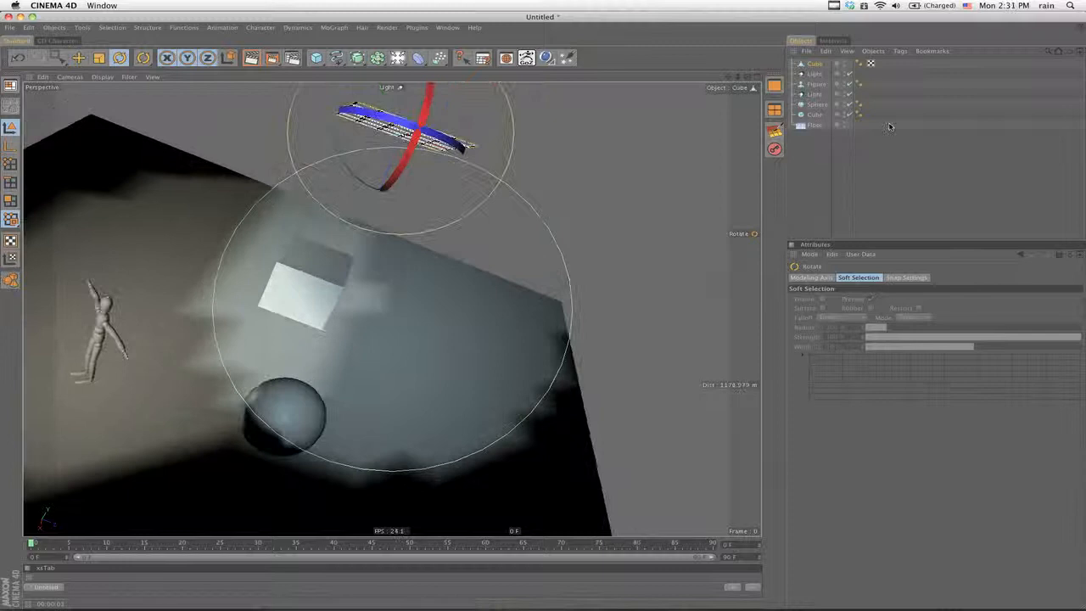
Move the grid into the middle of the blue spotlight's cone as seen through the light.
left_click(816, 64)
key("e")
left_click_drag(431, 249, 399, 213)
key("r")
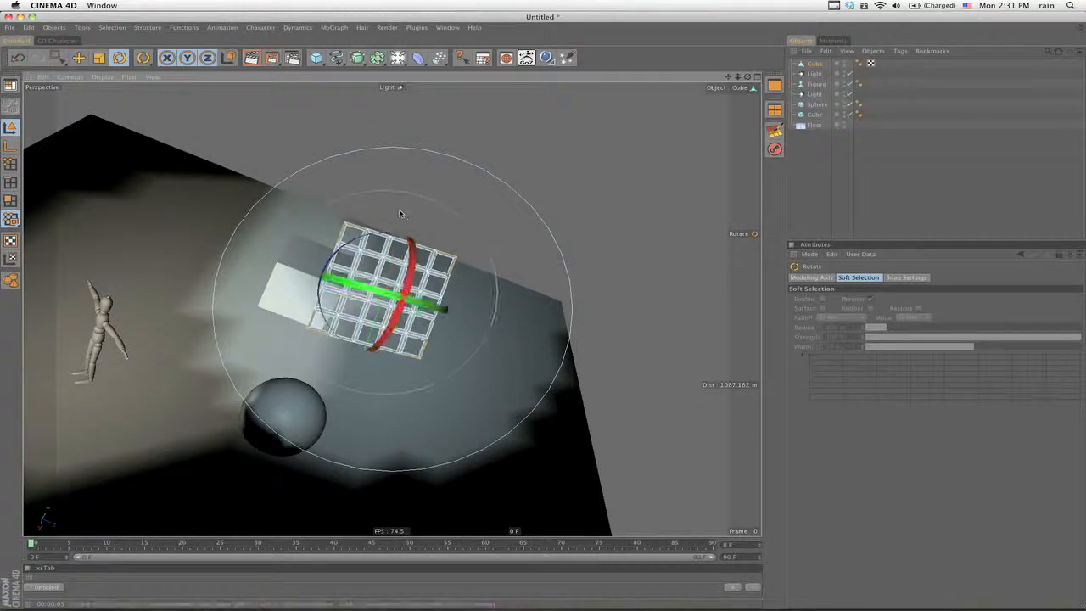
key("e")
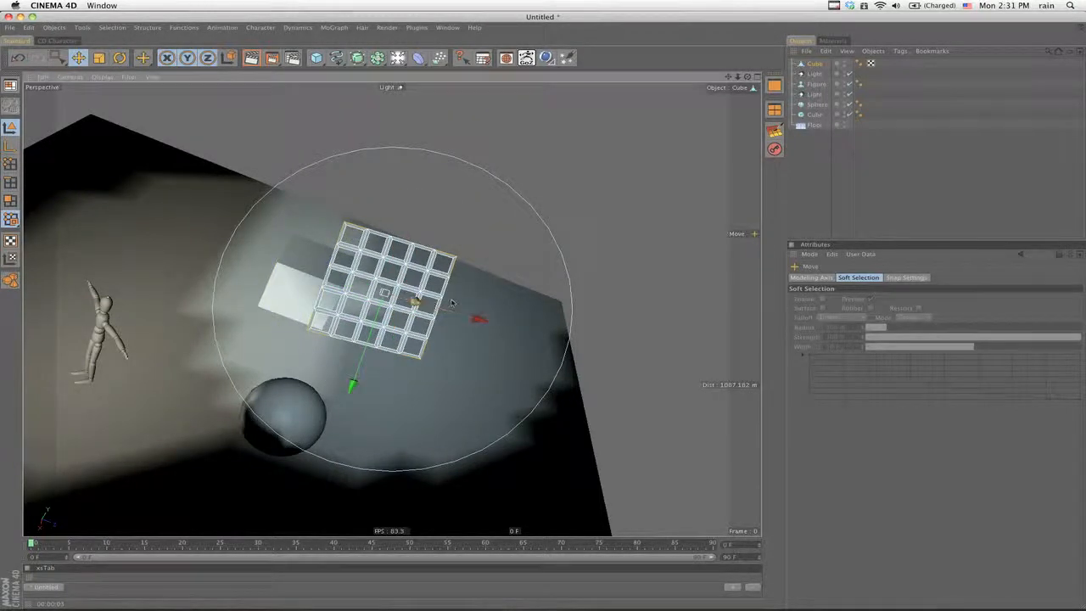
Move the grid along its depth axis away from the floor toward the blue spotlight.
key("F1")
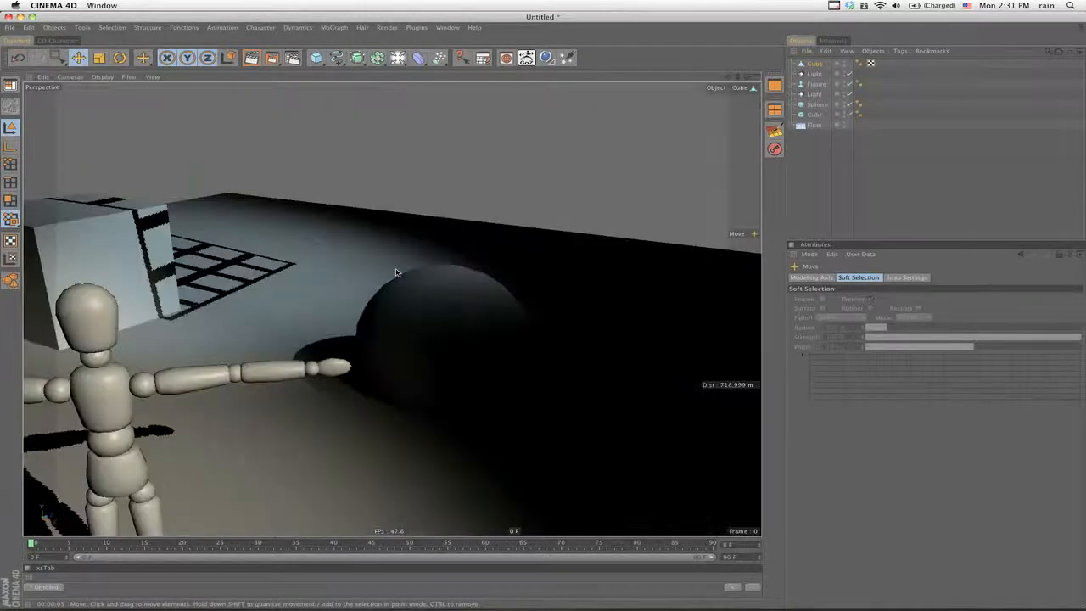
left_click_drag(448, 256, 535, 204, "alt")
middle_click_drag(535, 204, 537, 196, "alt")
right_click_drag(537, 195, 539, 322, "alt")
left_click_drag(540, 322, 542, 316, "alt")
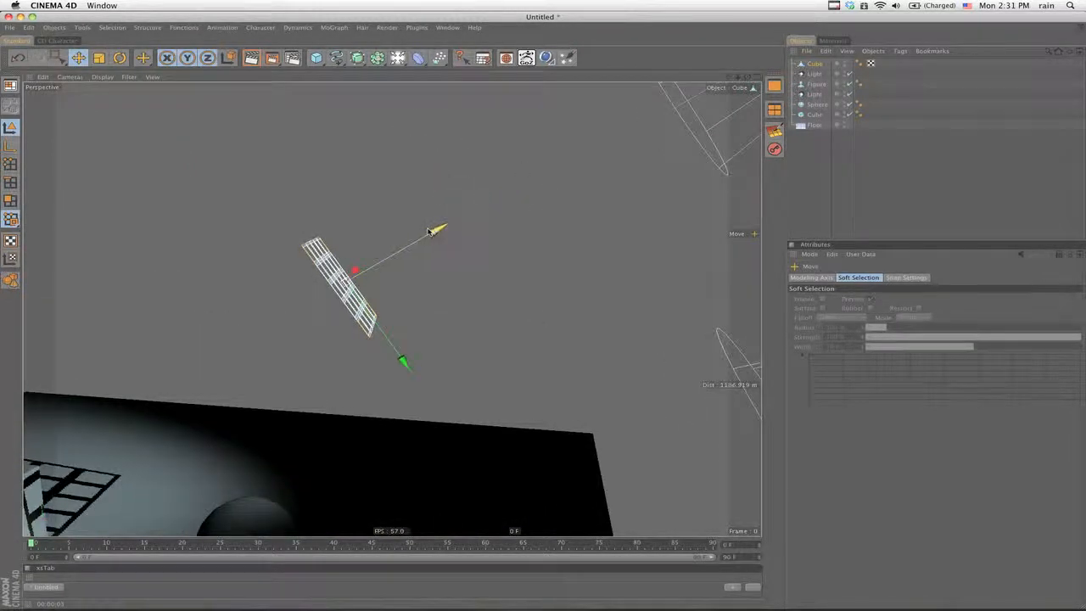
left_click_drag(438, 229, 553, 308)
Slide the grid closer until it sits directly in front of the blue light, centred on its beam.
middle_click_drag(670, 130, 500, 235, "alt")
left_click_drag(500, 235, 465, 233, "alt")
left_click_drag(514, 173, 544, 311)
middle_click_drag(543, 312, 519, 322, "alt")
left_click_drag(520, 323, 488, 322, "alt")
left_click_drag(441, 275, 410, 229)
left_click_drag(333, 196, 544, 313)
left_click_drag(265, 315, 319, 259)
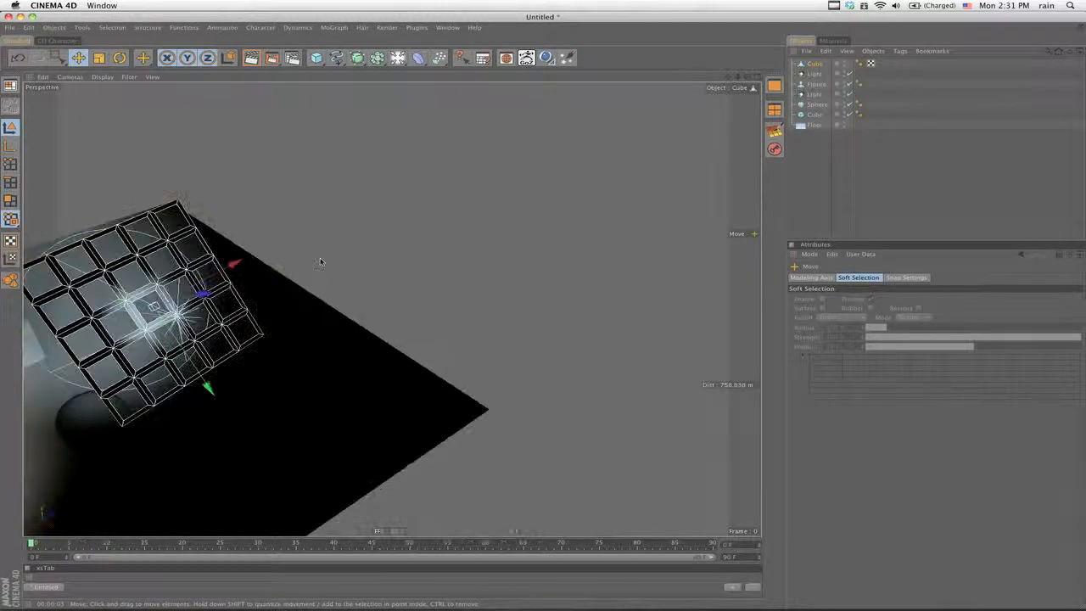
Pull the blue light back from the grid and shift it sideways so its cone covers more of the grid's squares.
left_click(753, 76)
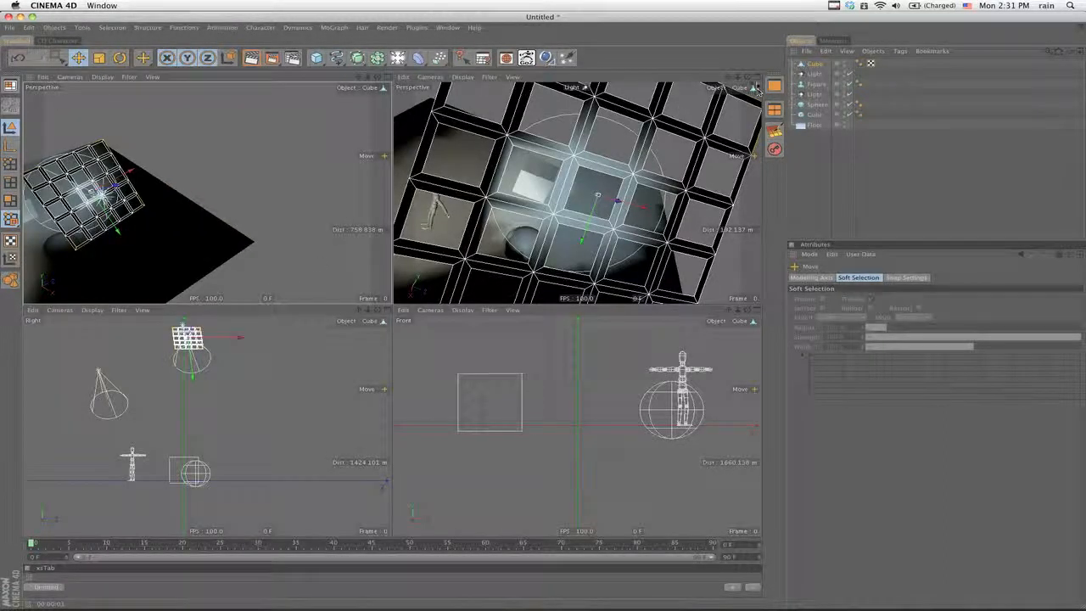
left_click(754, 76)
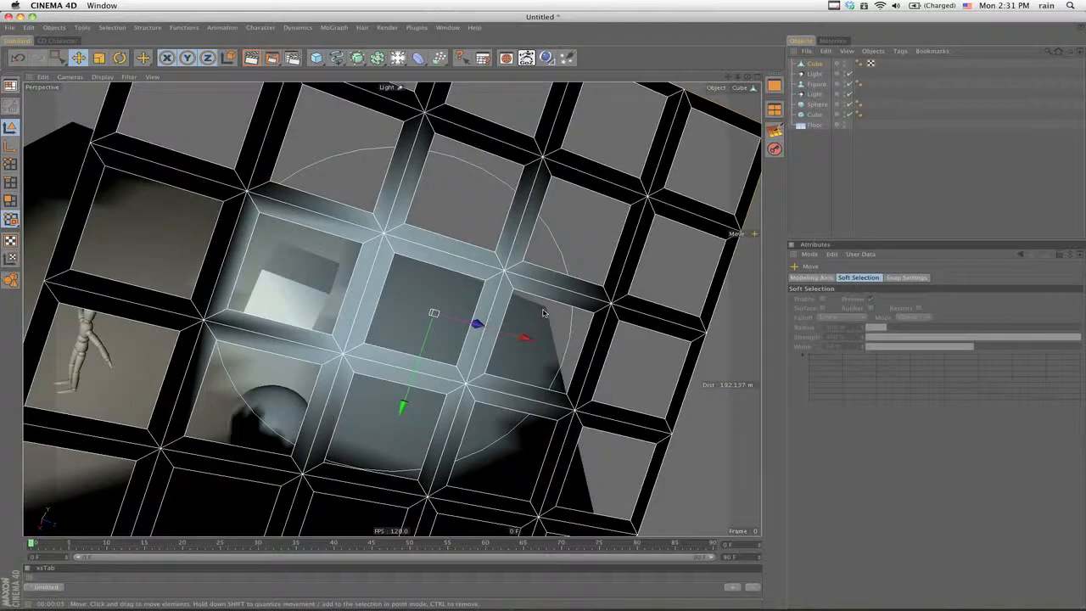
right_click_drag(543, 313, 483, 274, "alt")
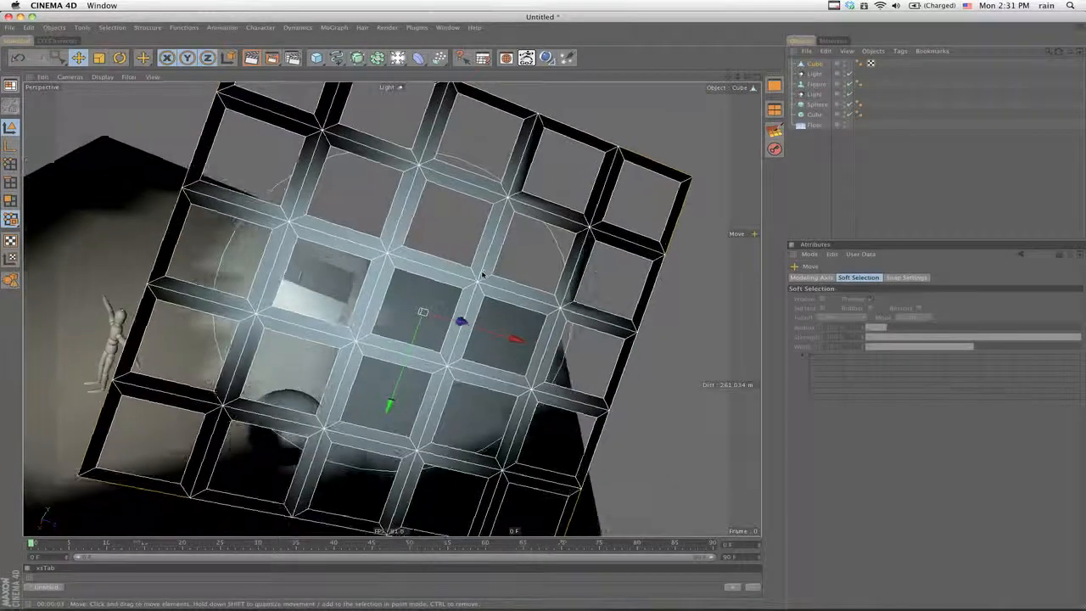
left_click_drag(483, 274, 544, 313, "alt")
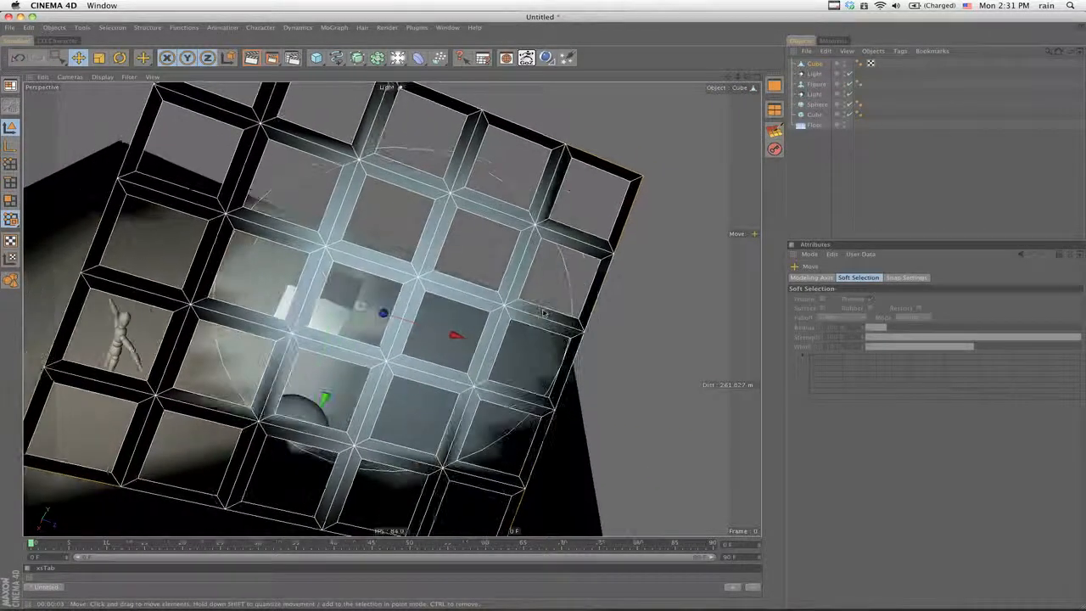
key("F1")
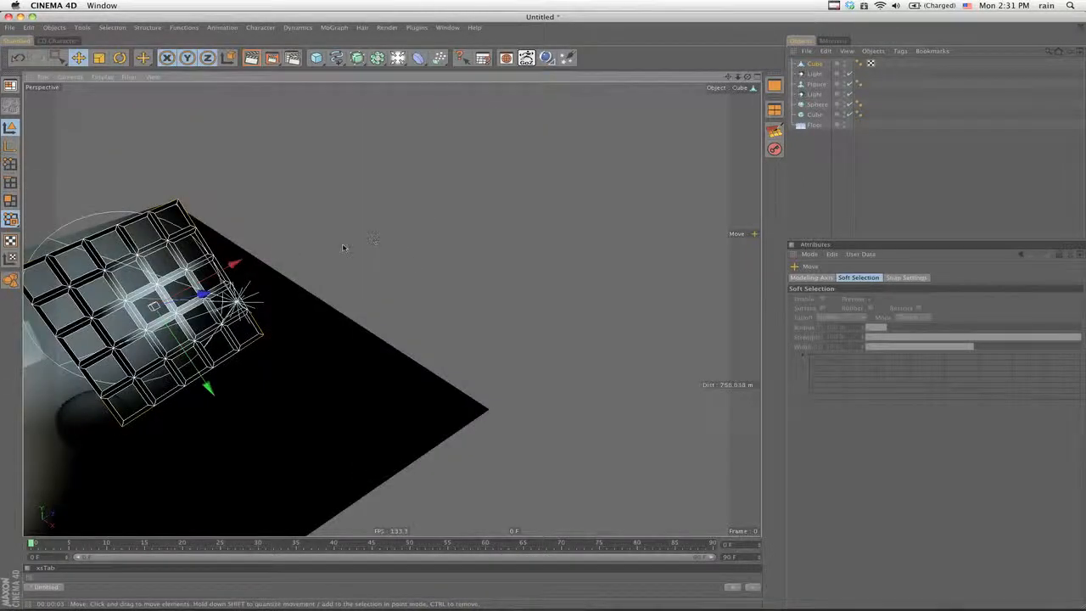
Frame the figure, cube and sphere in the perspective view and render it to check the grid's shadows.
middle_click_drag(305, 251, 566, 306, "alt")
middle_click_drag(254, 344, 563, 275, "alt")
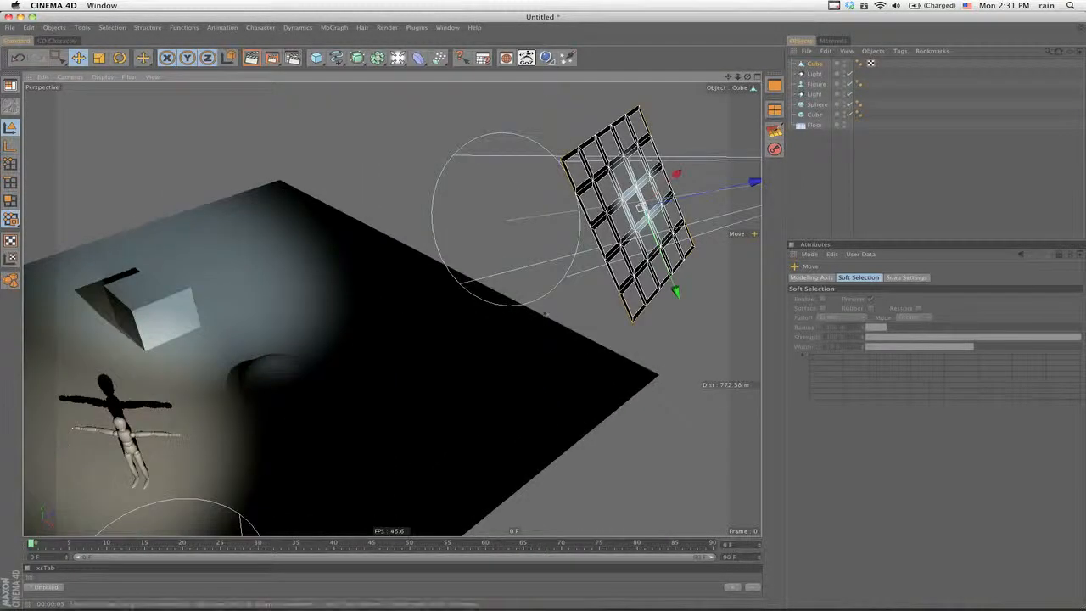
middle_click_drag(450, 360, 636, 188, "alt")
right_click_drag(111, 472, 544, 311, "alt")
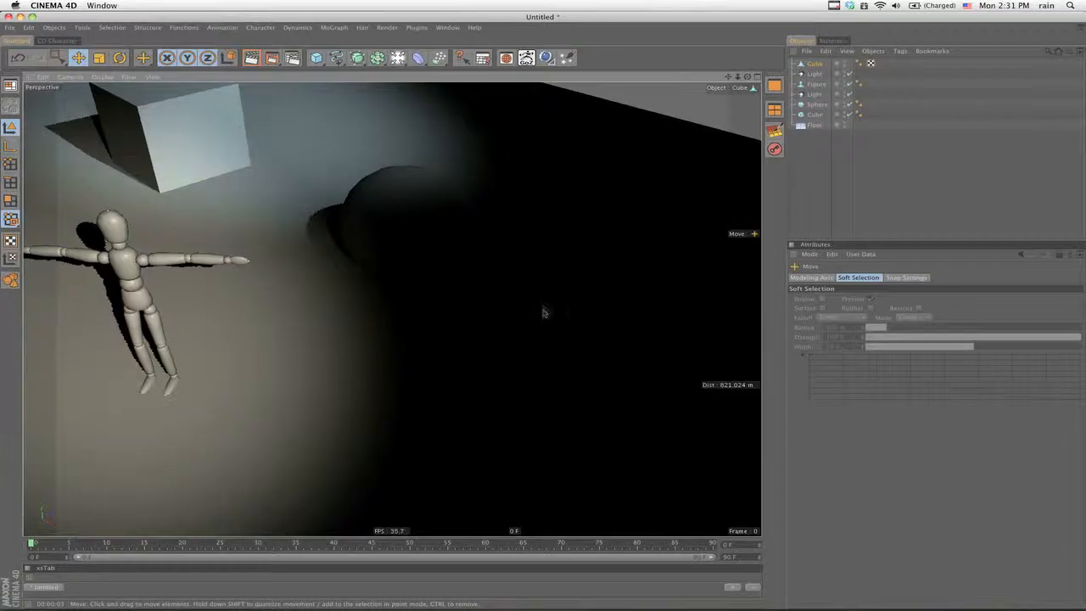
middle_click_drag(544, 311, 621, 340, "alt")
left_click_drag(73, 443, 204, 355, "alt")
key("super+r")
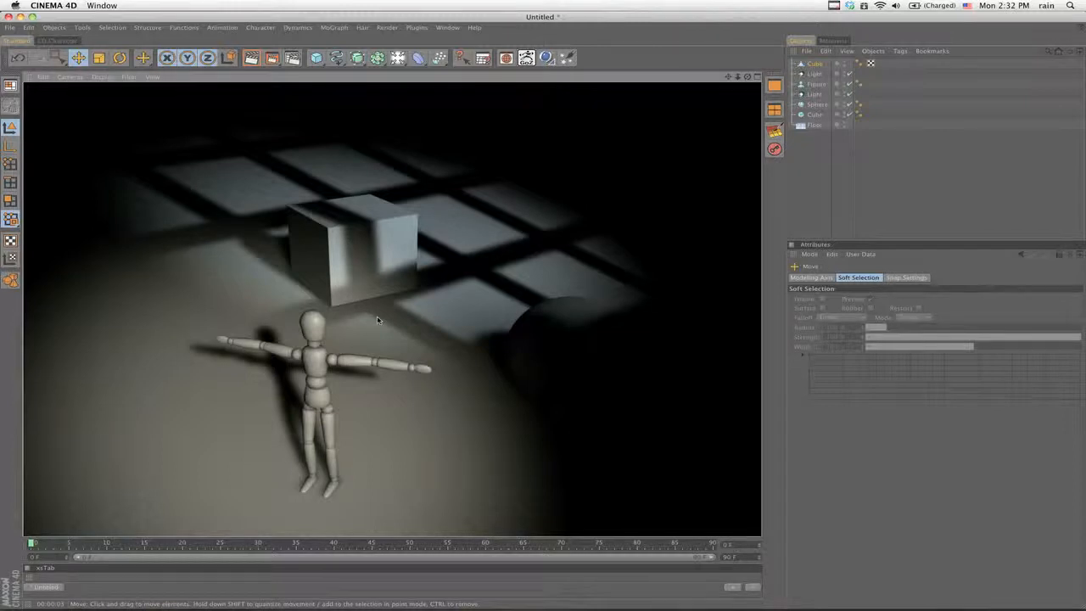
Lower the viewing angle, bring the figure closer in front of the cube, and render the perspective view again.
left_click_drag(378, 320, 370, 276, "alt")
middle_click_drag(370, 276, 327, 343, "alt")
right_click_drag(326, 343, 365, 381, "alt")
left_click_drag(364, 382, 336, 364, "alt")
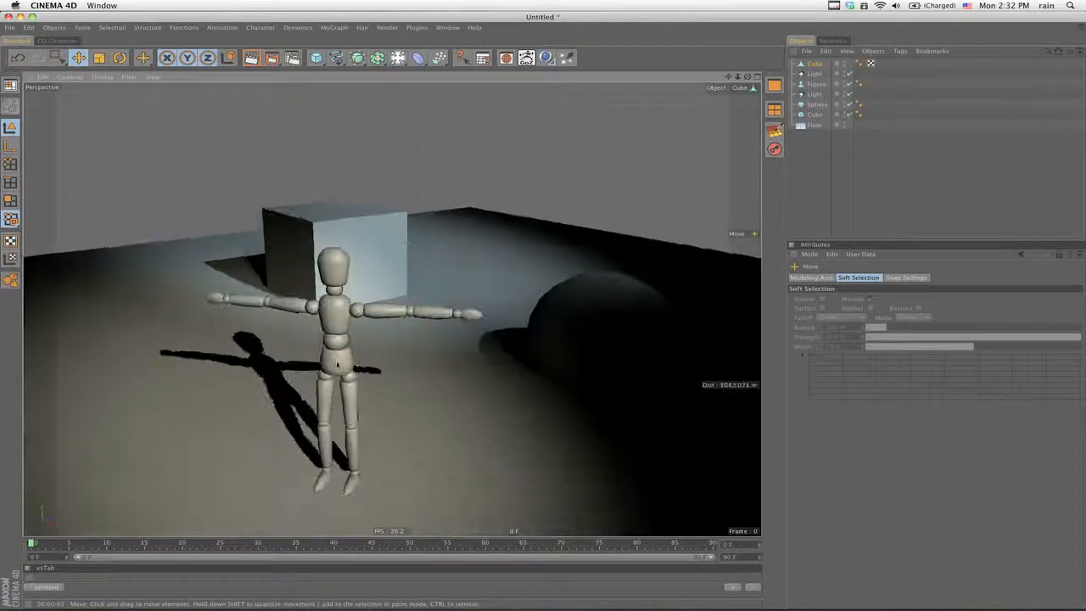
right_click_drag(337, 365, 348, 323, "alt")
middle_click_drag(347, 323, 544, 314, "alt")
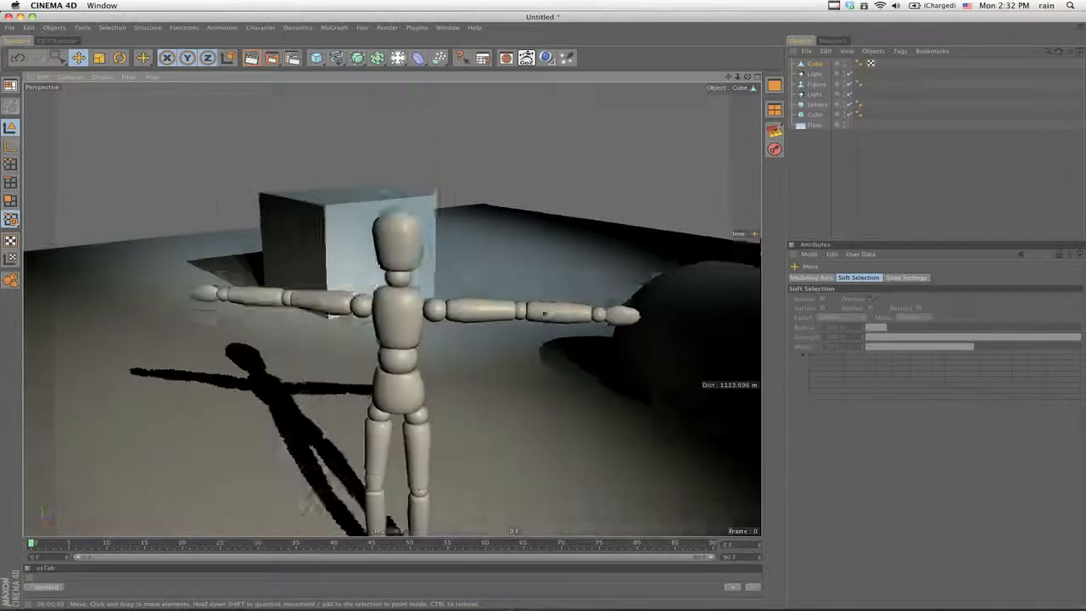
right_click_drag(544, 314, 545, 307, "alt")
middle_click_drag(546, 308, 542, 311, "alt")
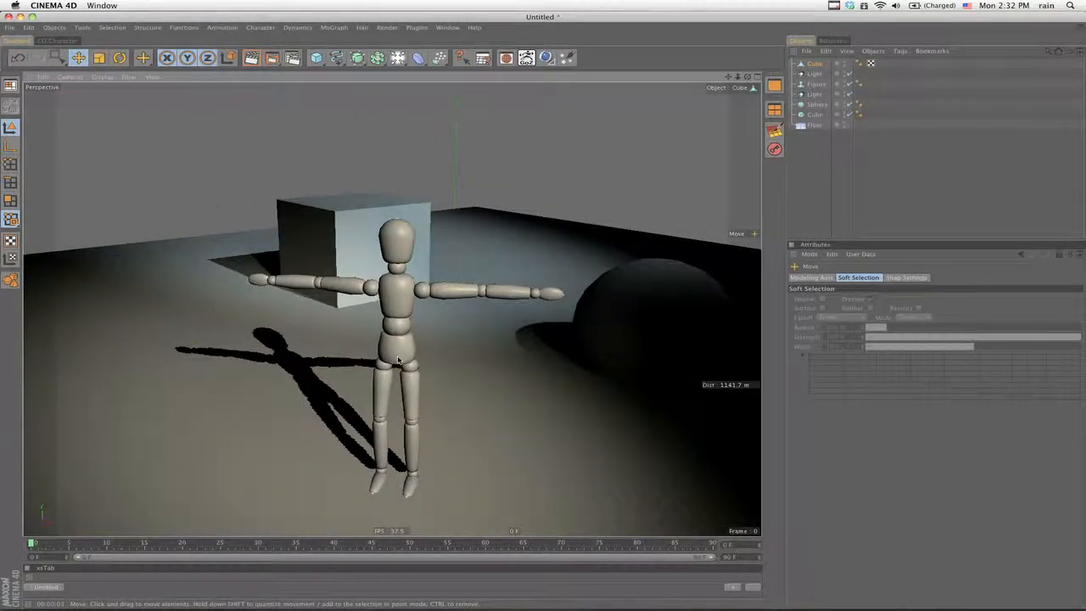
key("ctrl+r")
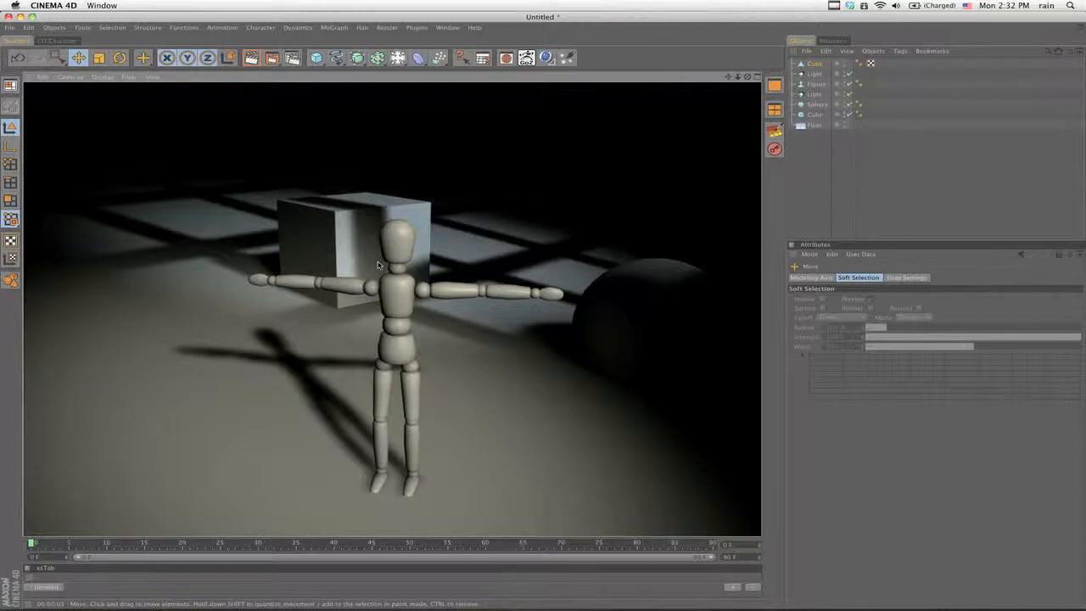
Make the grid a child of the blue light in the object hierarchy and select that light.
right_click_drag(378, 266, 378, 399, "alt")
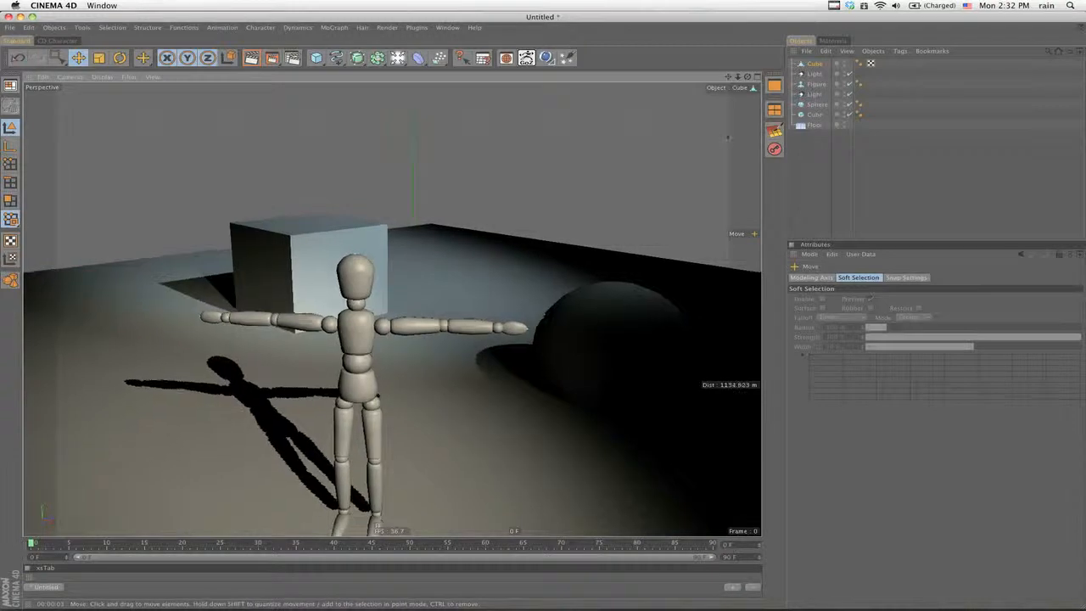
left_click(530, 156)
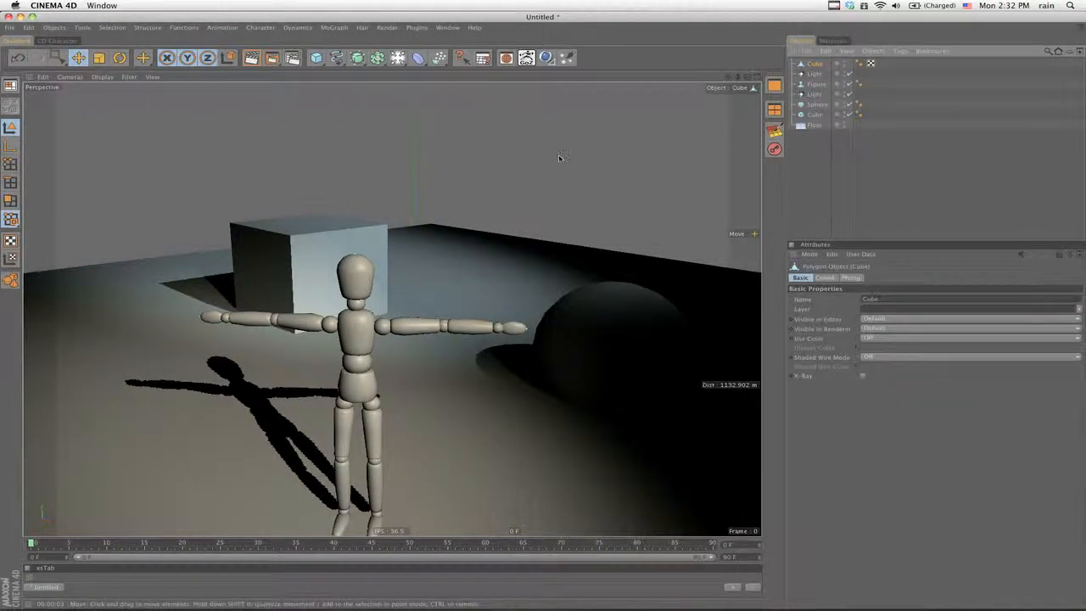
key("F2")
key("F3")
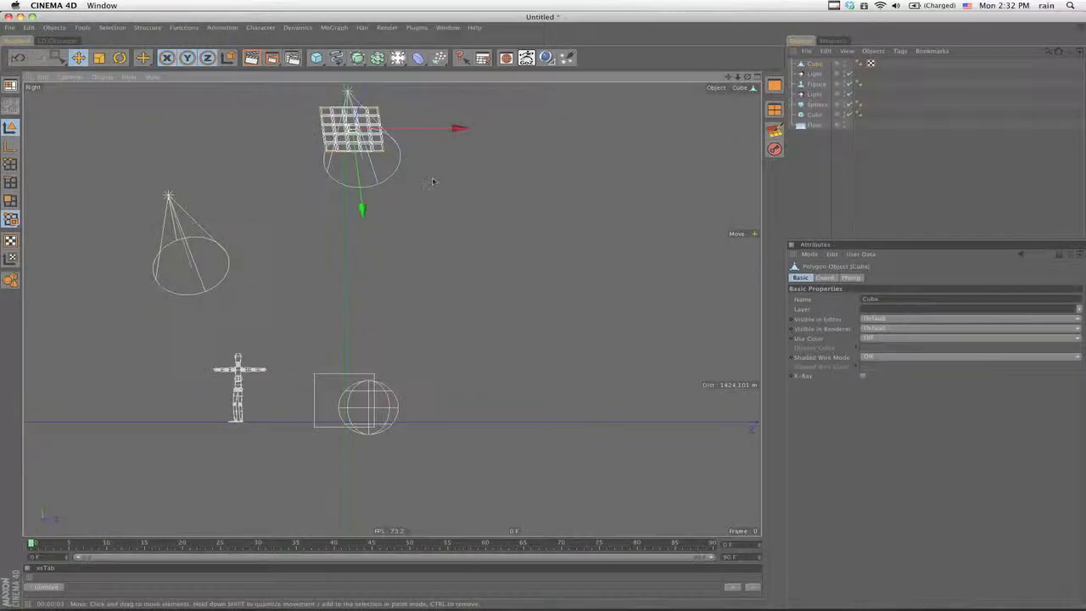
middle_click_drag(545, 256, 545, 337, "alt")
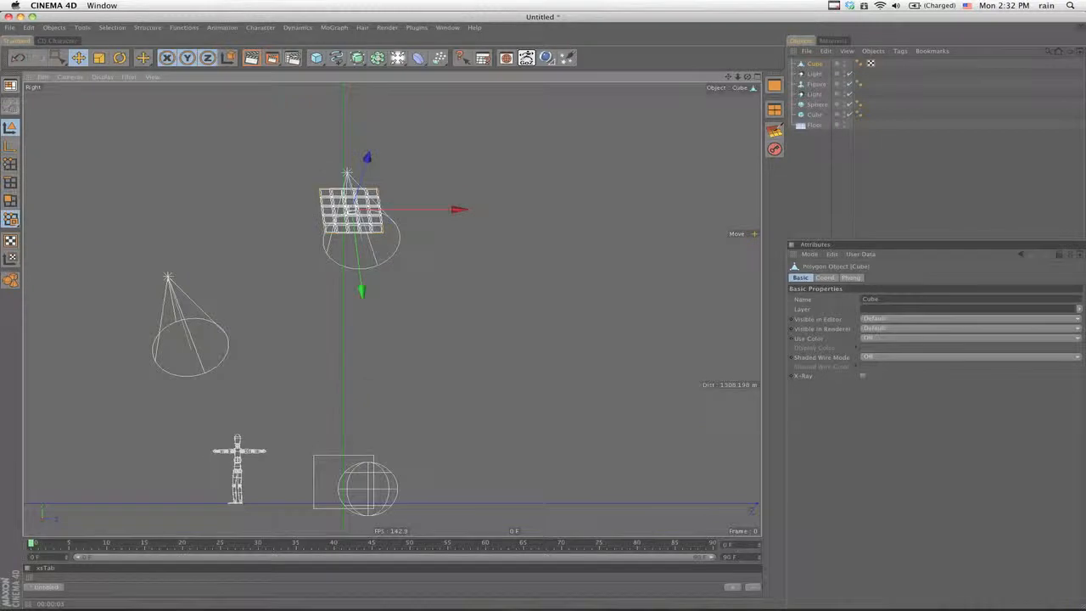
left_click(812, 75)
left_click(814, 75)
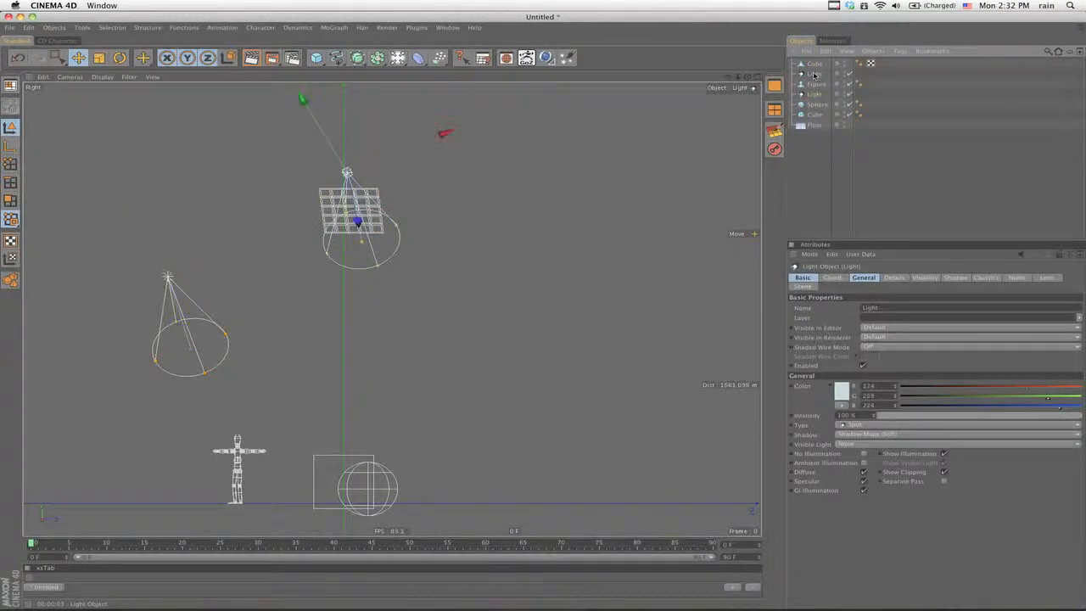
left_click(813, 65)
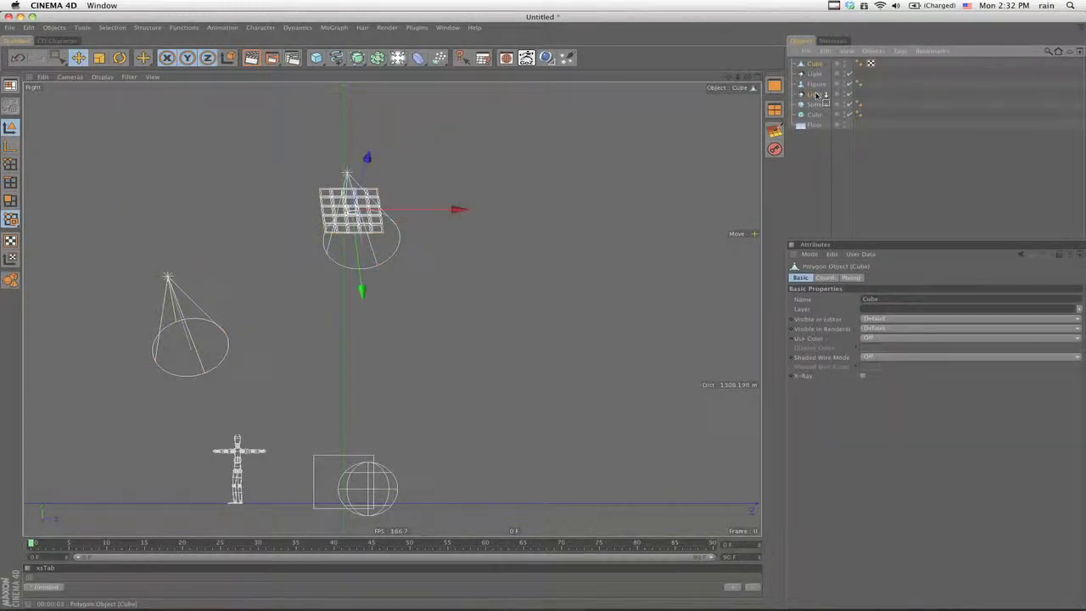
left_click_drag(817, 96, 816, 95)
left_click(816, 85)
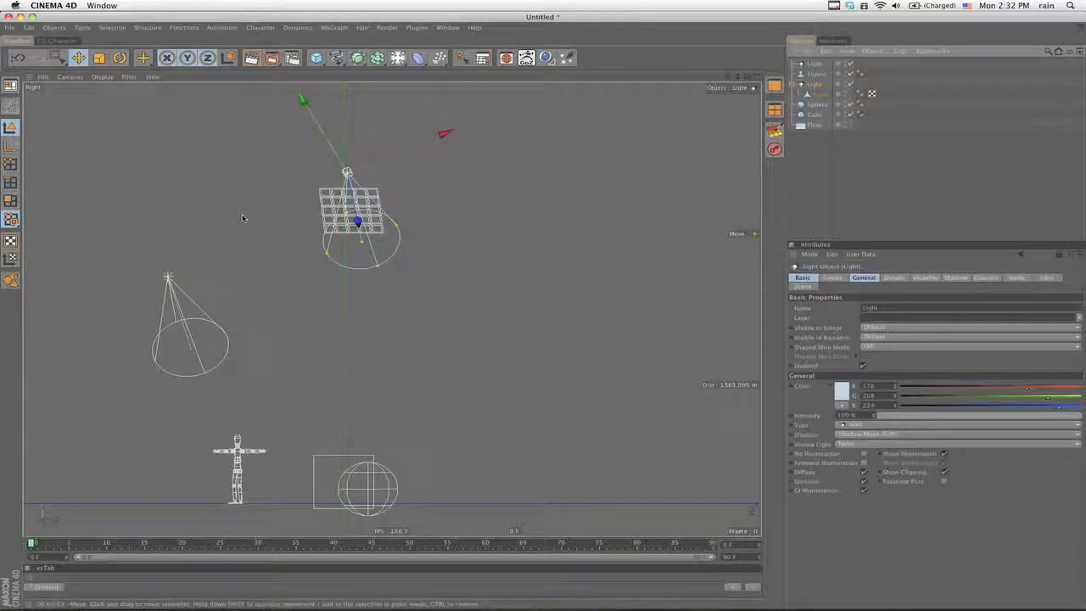
Aim the blue light with its attached grid at the sphere and figure, and render the perspective view to check the shadows.
key("F1")
mouse_move(361, 253)
left_mouse_down("alt")
mouse_move(295, 287)
mouse_move(552, 323)
mouse_move(534, 329)
left_mouse_up("alt")
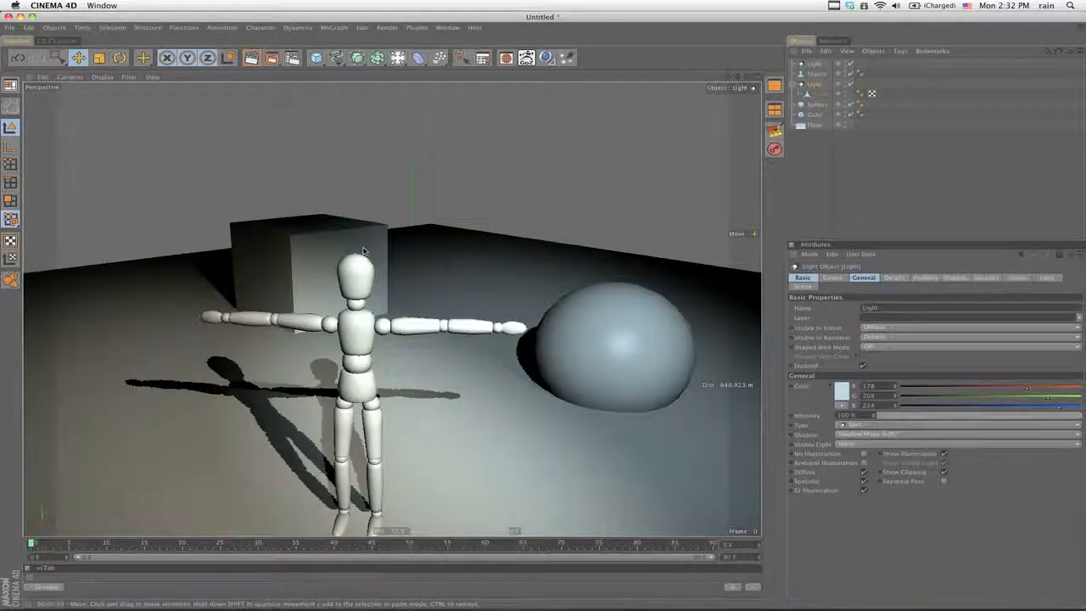
key("ctrl+r")
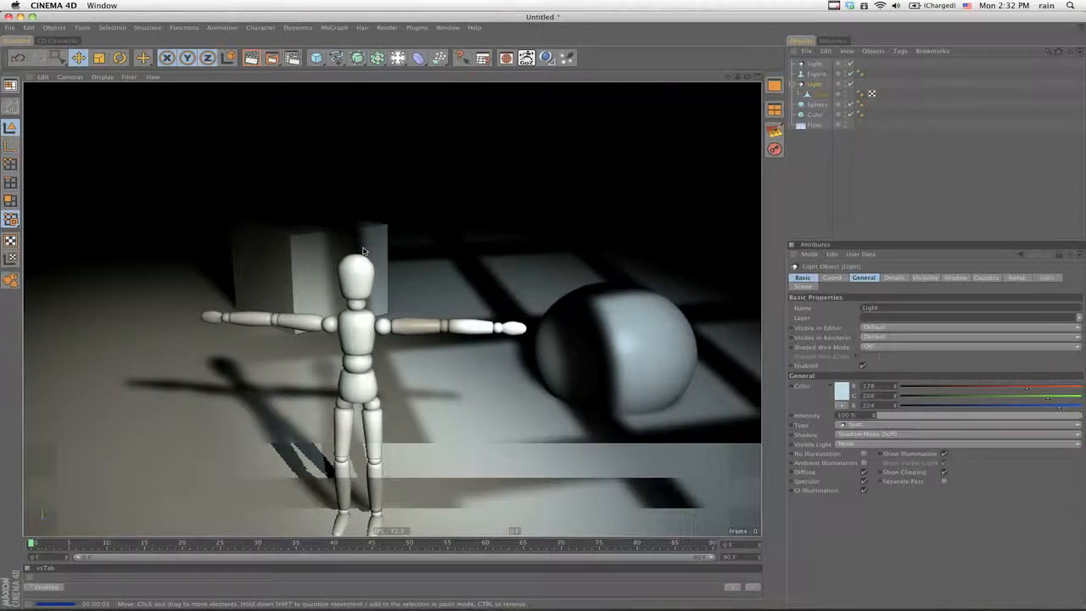
left_click_drag(427, 334, 373, 335, "alt")
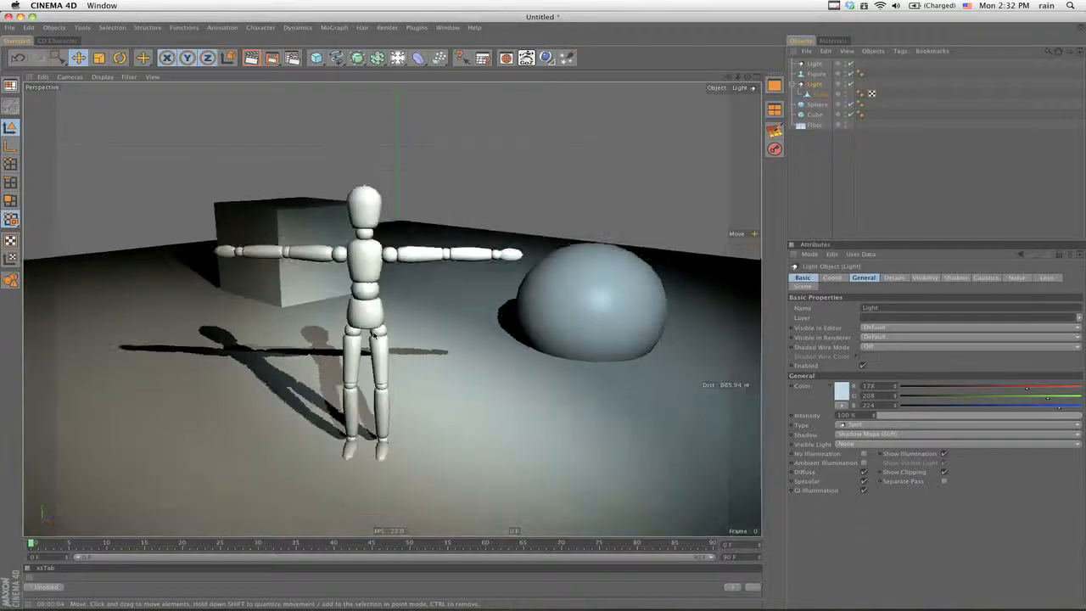
key("super+r")
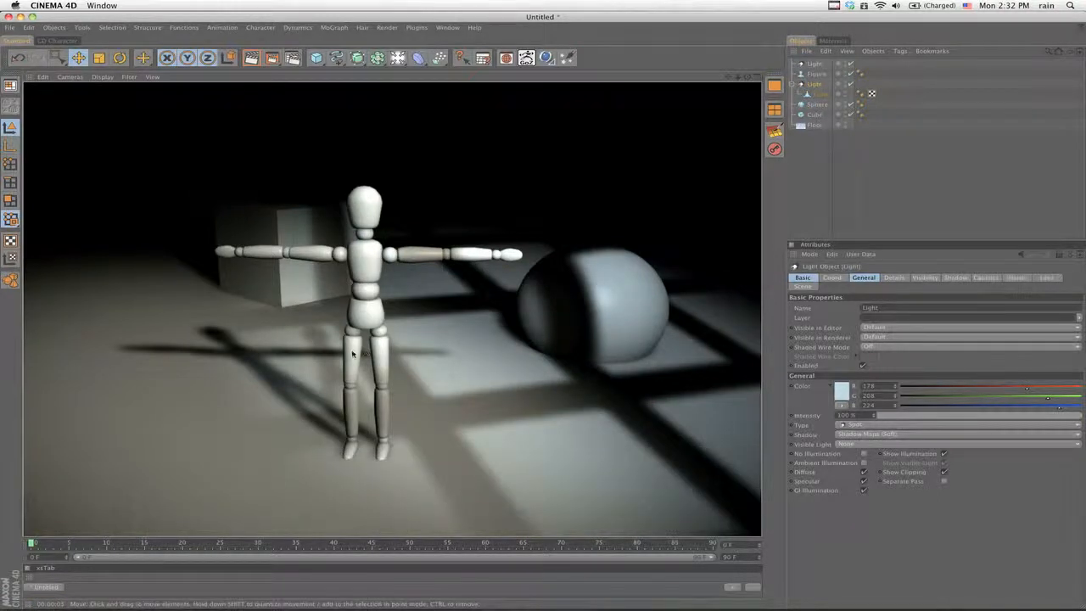
Reframe the perspective view around the figure, cube and sphere, and select the sphere.
left_click_drag(353, 354, 542, 317, "alt")
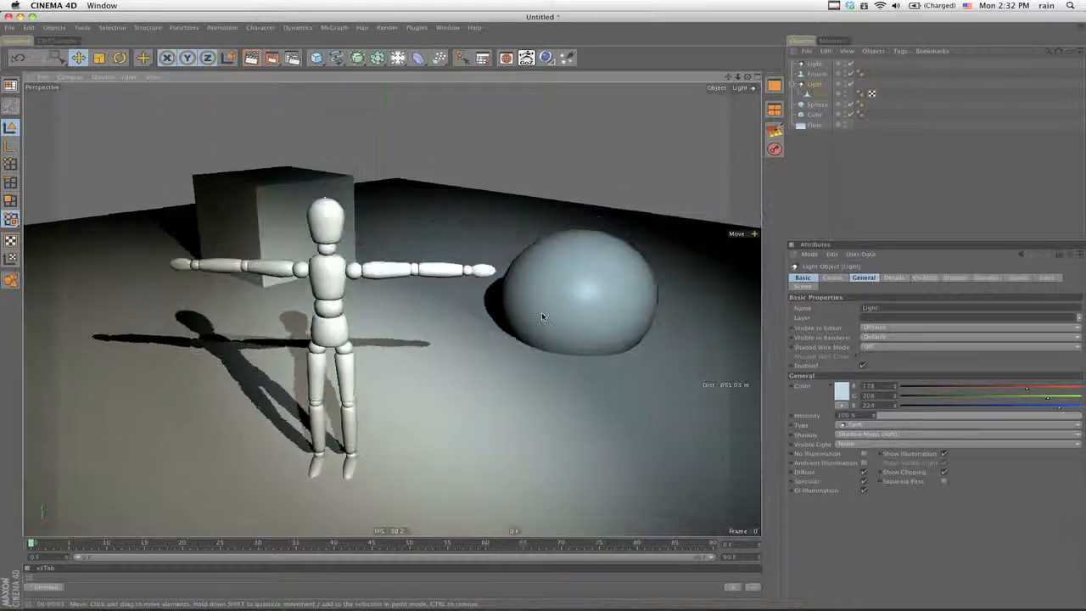
middle_click_drag(542, 316, 543, 312, "alt")
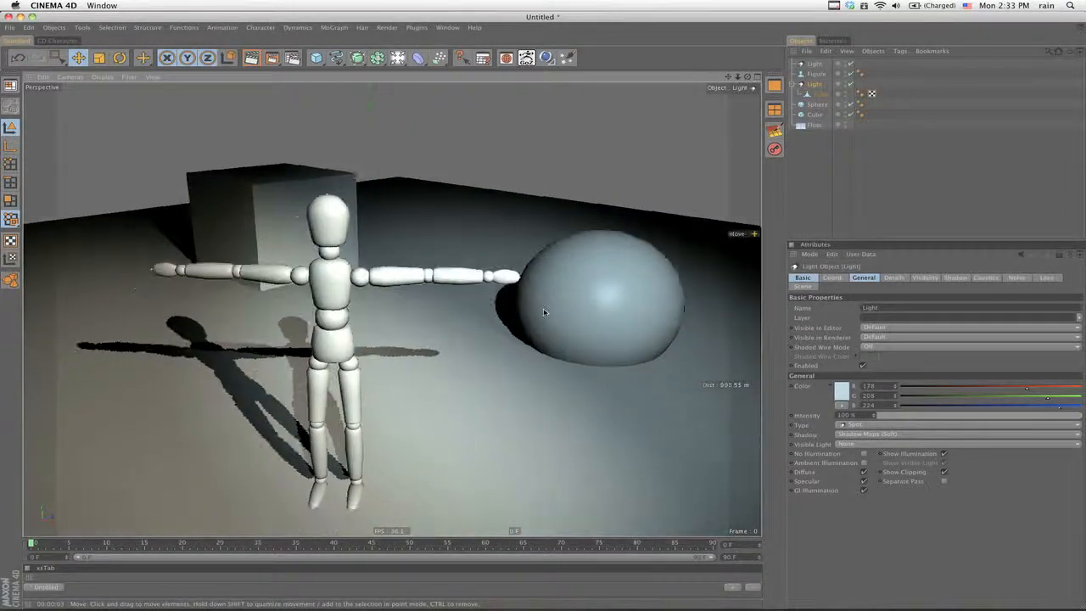
right_click_drag(545, 312, 473, 324, "alt")
left_click(546, 311)
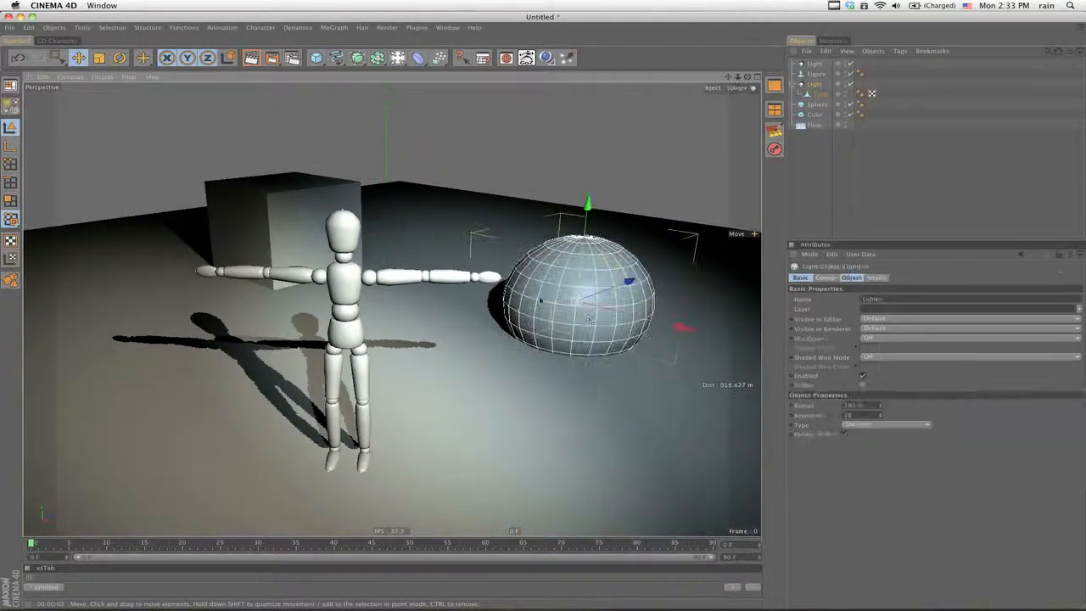
Select the figure, orbit and zoom the perspective view to show it beside the sphere, and render the view.
left_click(283, 225)
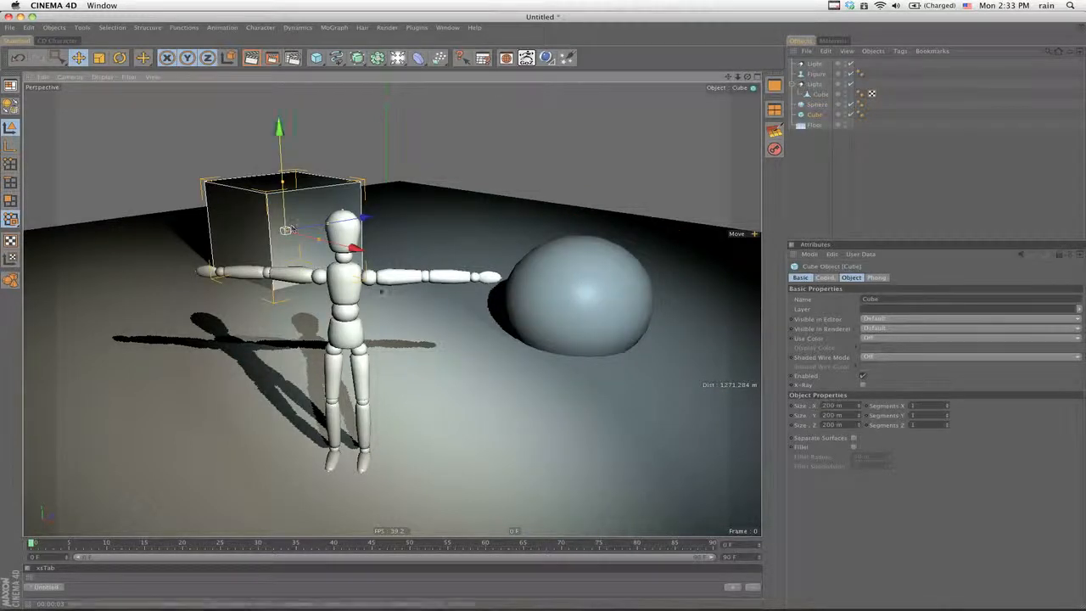
left_click(356, 300)
left_click(536, 301)
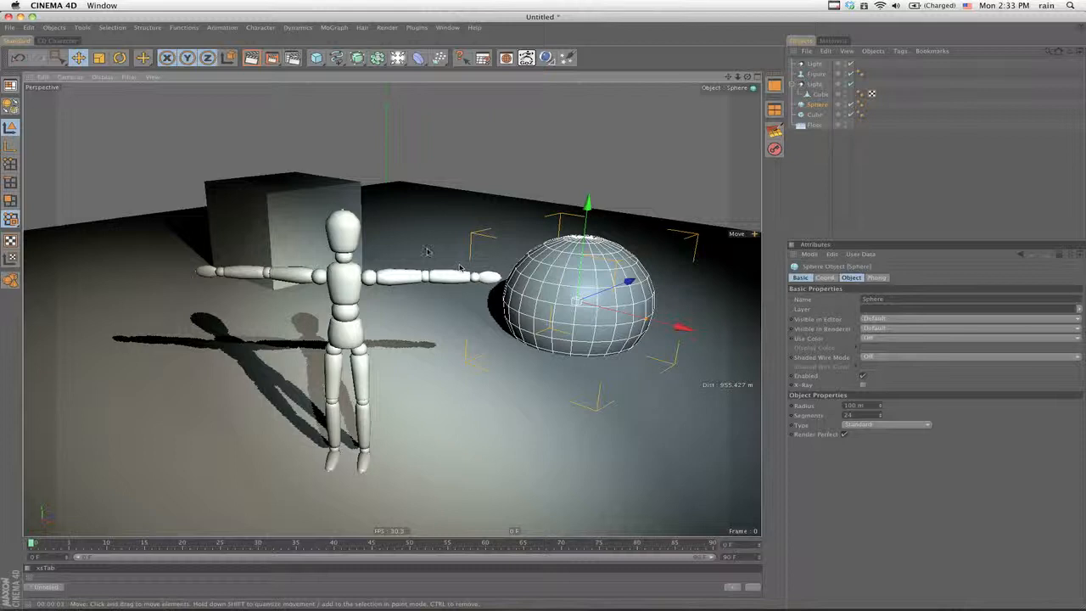
left_click(344, 242)
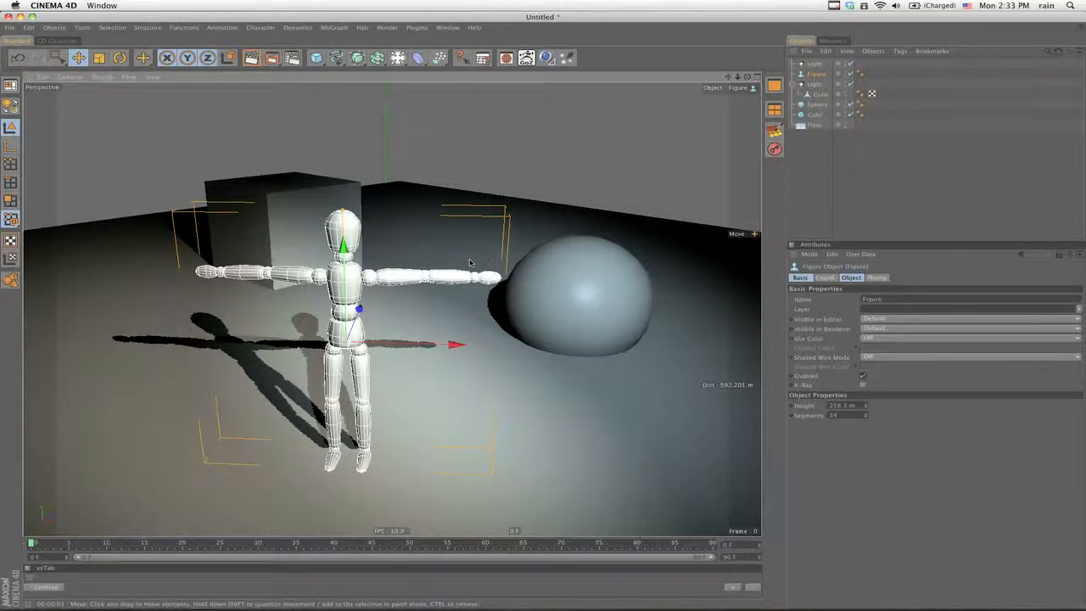
left_click_drag(469, 261, 543, 313, "alt")
mouse_move(543, 313)
left_mouse_down("alt")
mouse_move(557, 308)
mouse_move(547, 313)
left_mouse_up("alt")
scroll(379, 302, "up", 3)
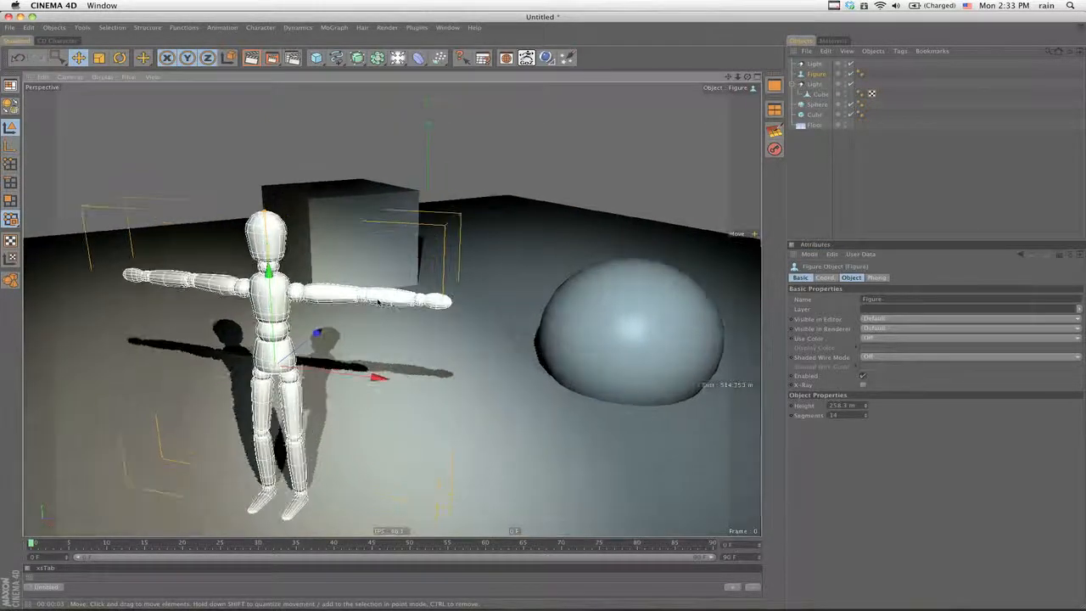
key("super+r")
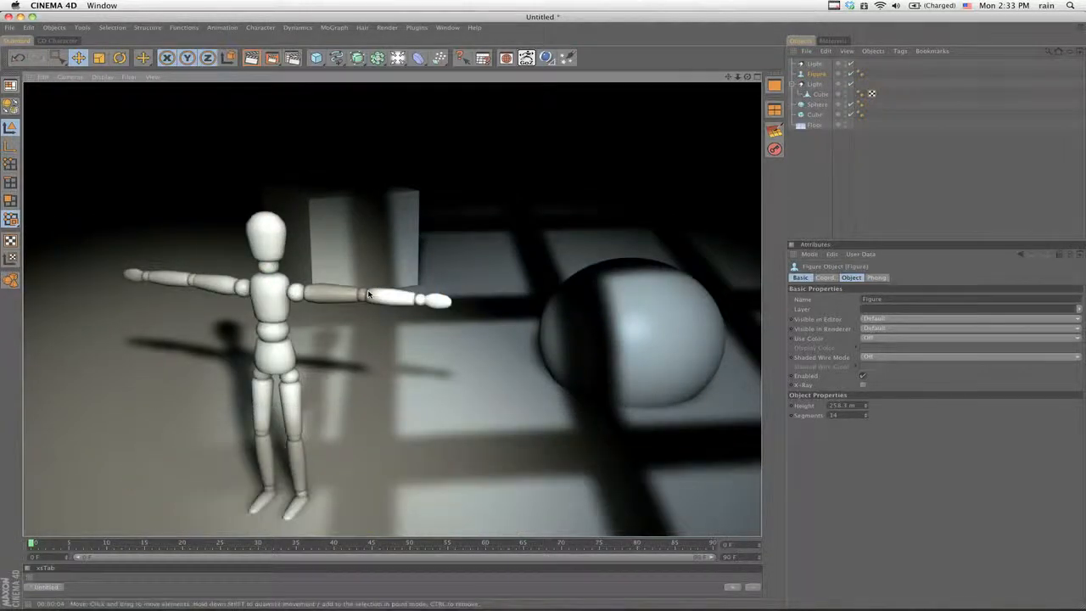
left_click_drag(368, 293, 370, 337, "alt")
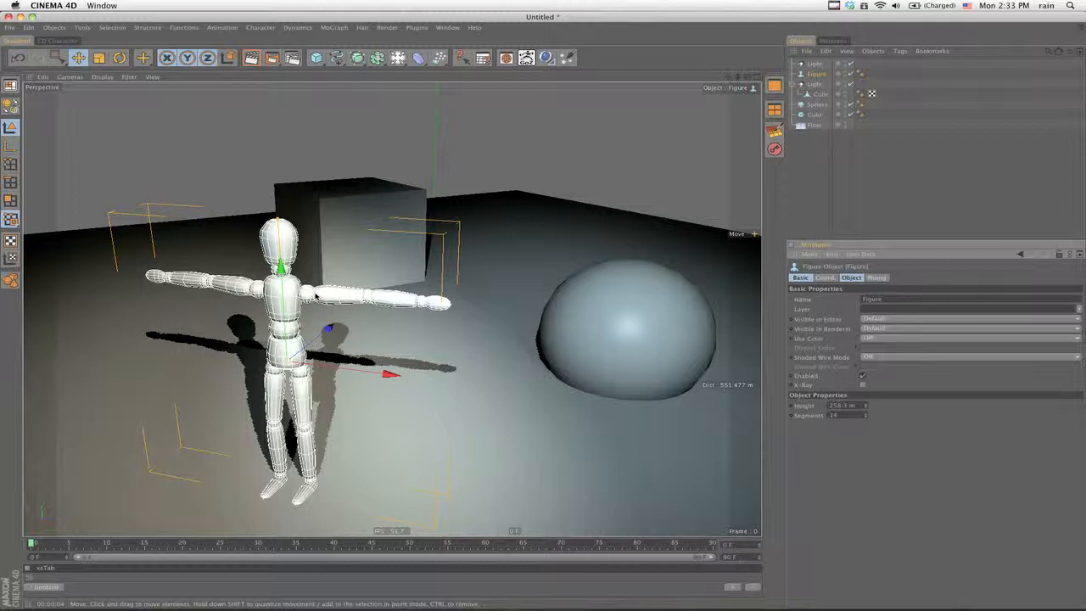
left_click(440, 262)
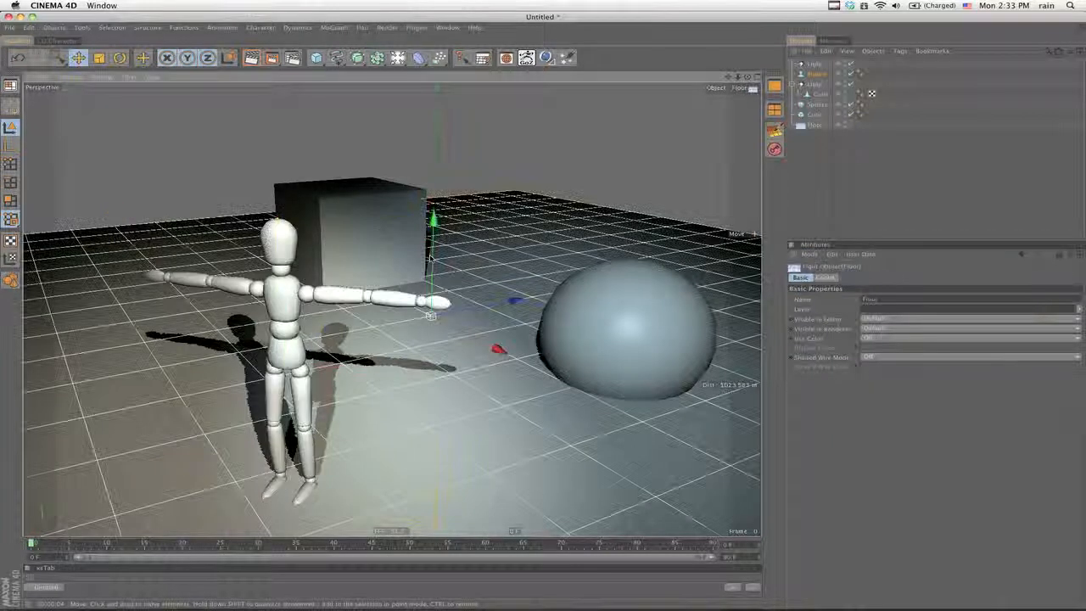
left_click_drag(336, 280, 296, 270, "alt")
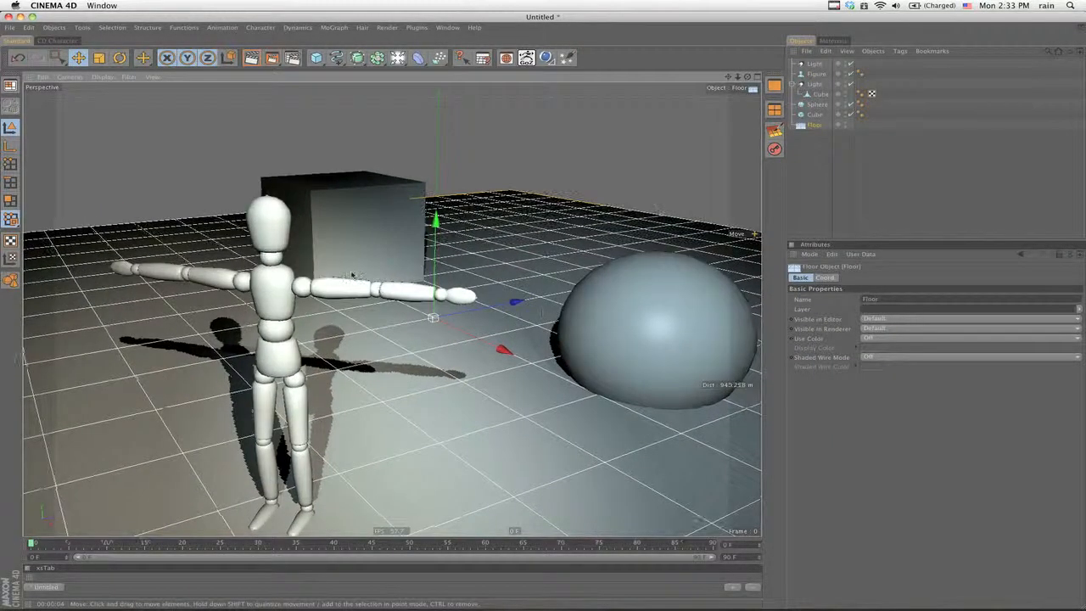
left_click(245, 258)
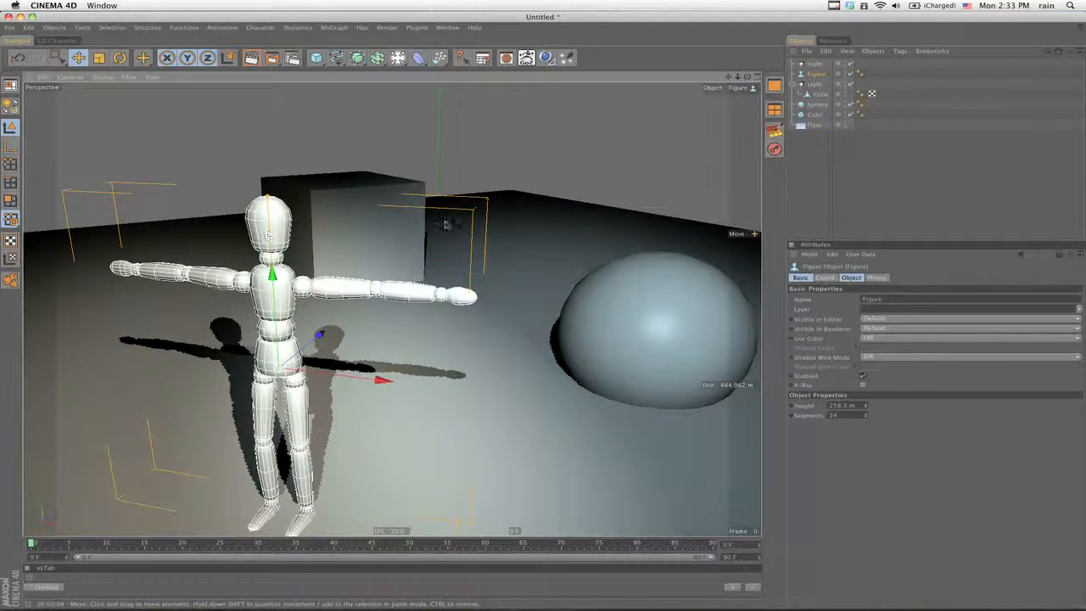
left_click(603, 179)
left_click_drag(602, 179, 544, 314, "alt")
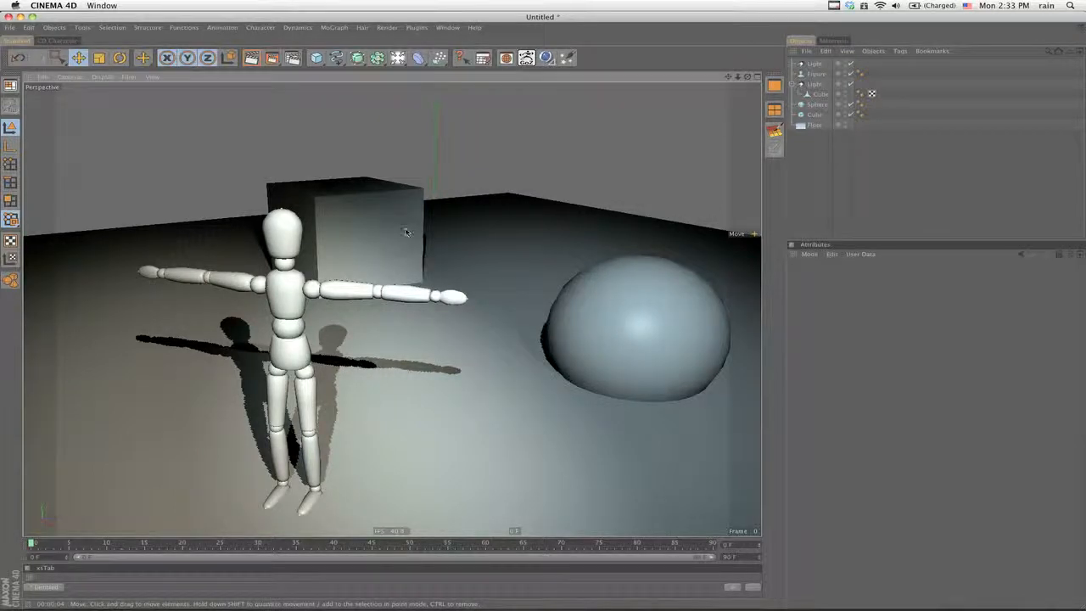
scroll(538, 314, "down", 3)
scroll(543, 313, "up", 6)
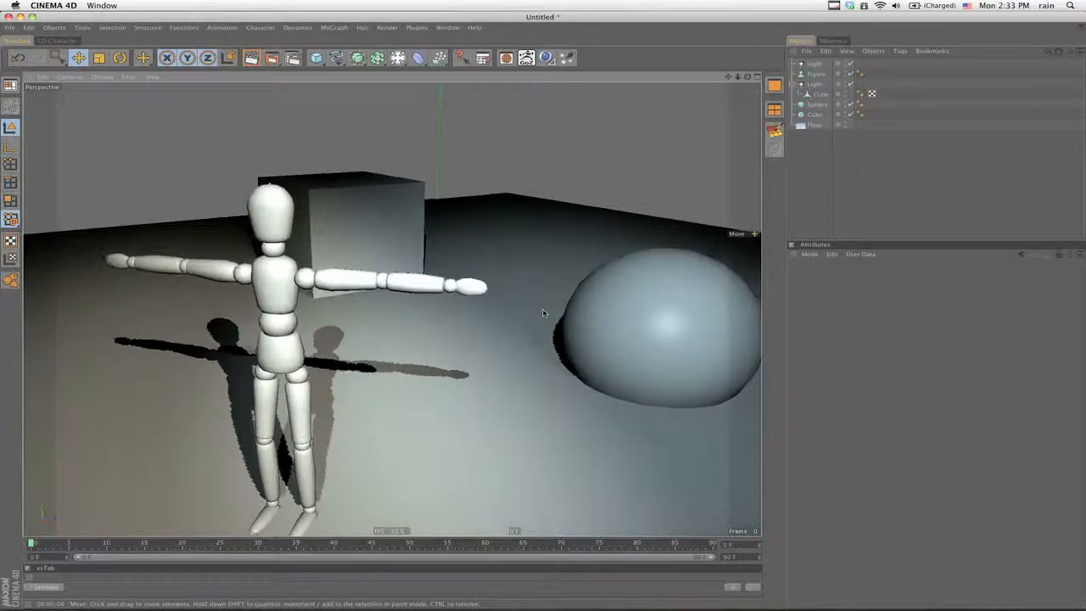
scroll(544, 314, "up", 3)
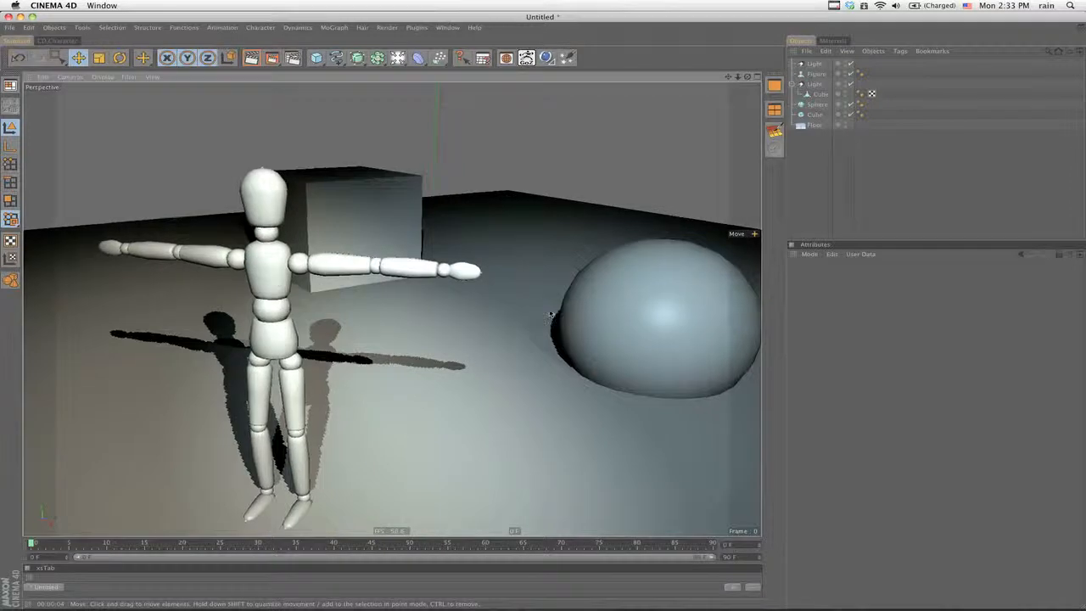
scroll(544, 313, "down", 3)
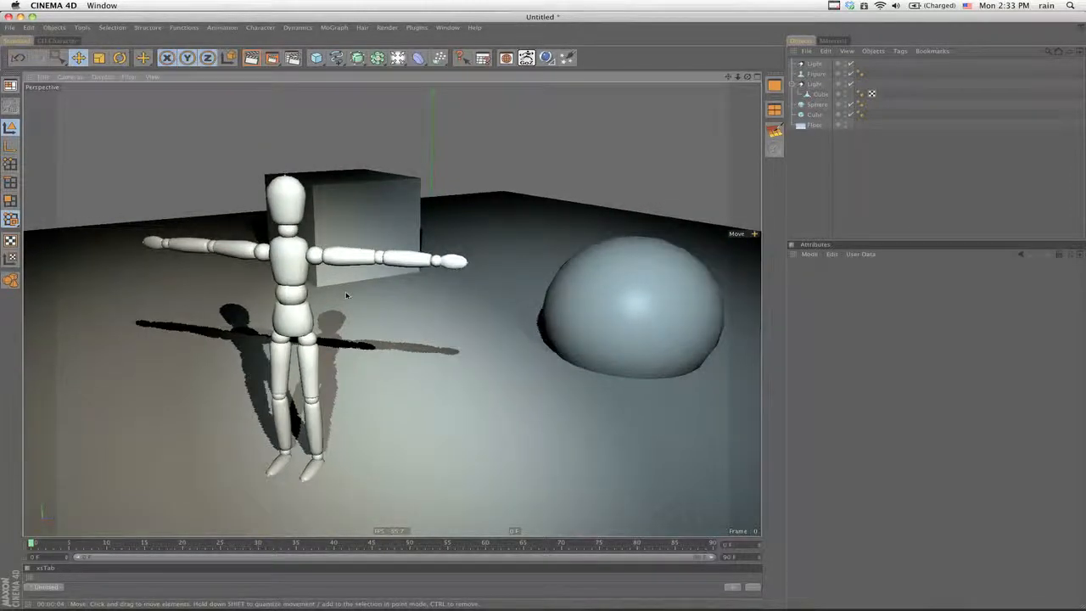
middle_click_drag(403, 278, 543, 310, "alt")
right_click_drag(543, 311, 585, 315, "alt")
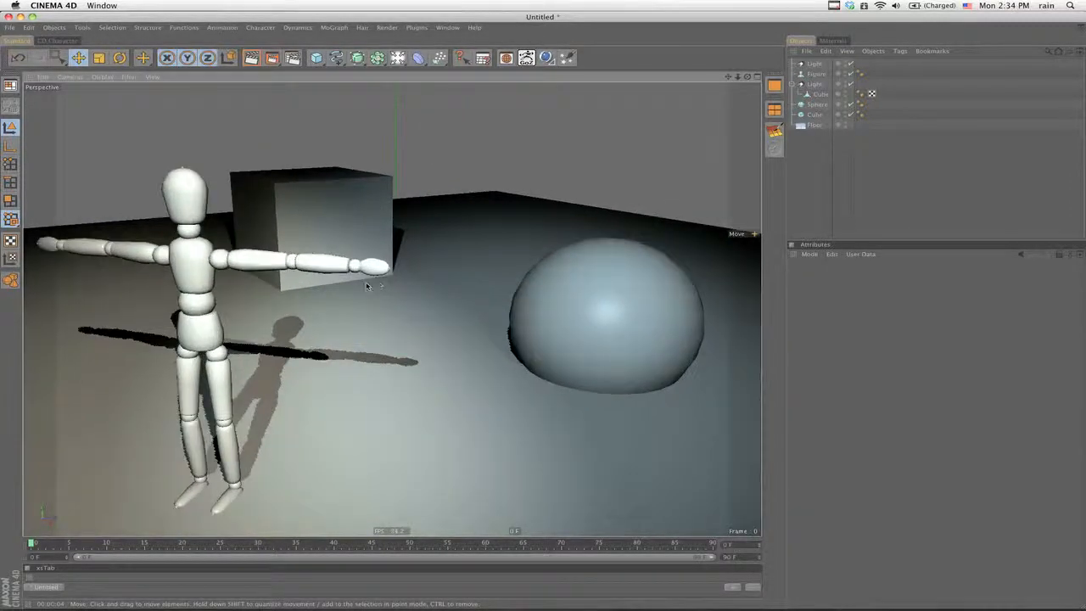
middle_click_drag(366, 283, 398, 287, "alt")
middle_click_drag(546, 312, 576, 310, "alt")
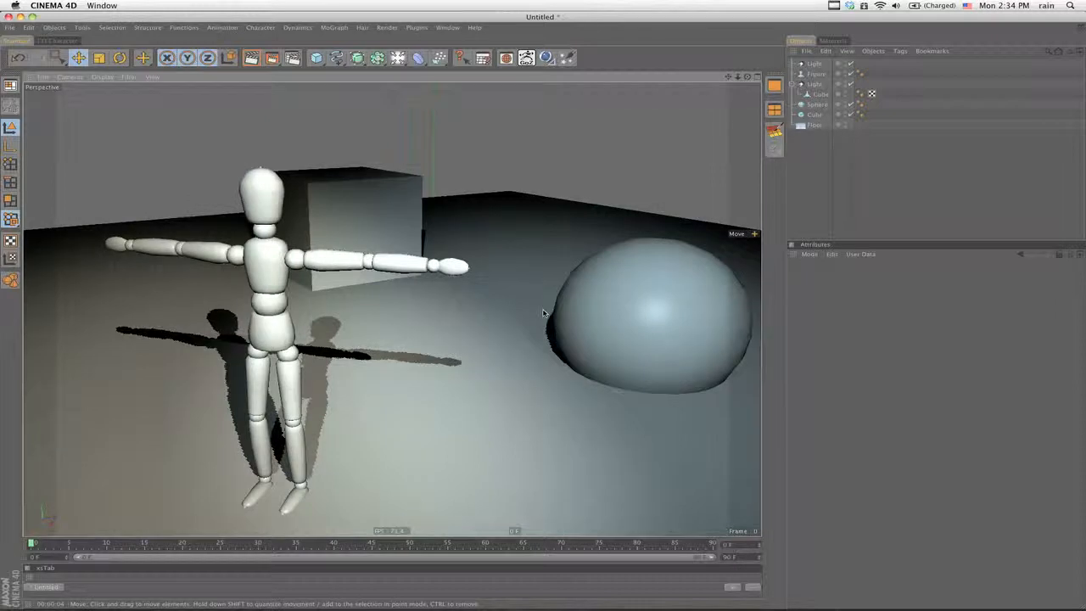
Select the floor, orbit until the figure stands in front of the sphere, and render the perspective view.
left_click(819, 124)
left_click_drag(475, 313, 377, 260, "alt")
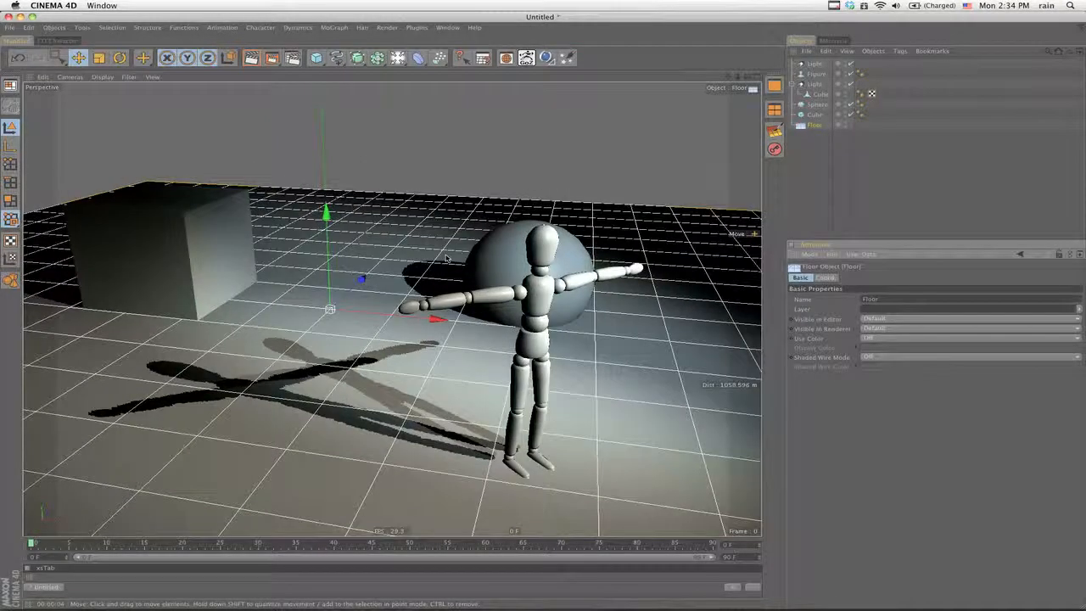
key("super+r")
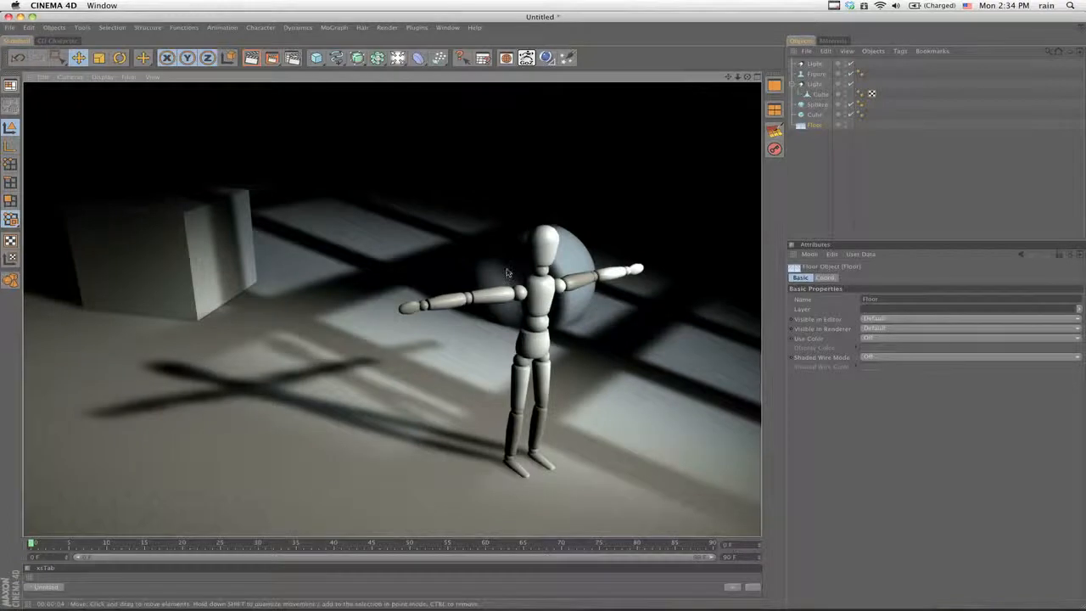
Enable the fillet on the scene's large cube and reduce its radius so the edges are only slightly rounded.
left_click_drag(408, 353, 382, 364, "alt")
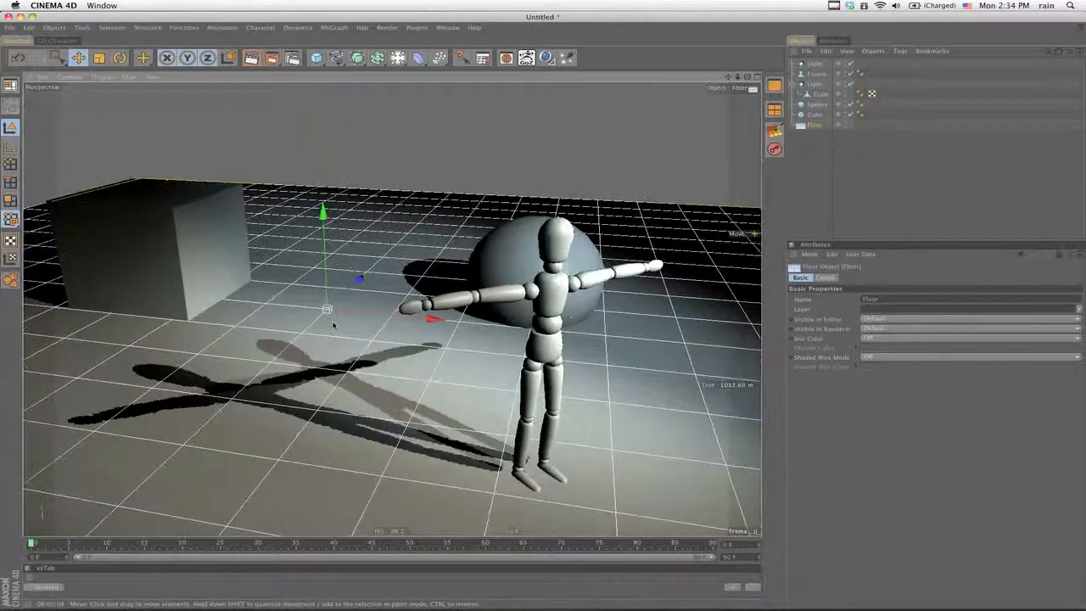
middle_click_drag(212, 373, 307, 413, "alt")
right_click_drag(206, 301, 233, 299, "alt")
middle_click_drag(232, 299, 279, 300, "alt")
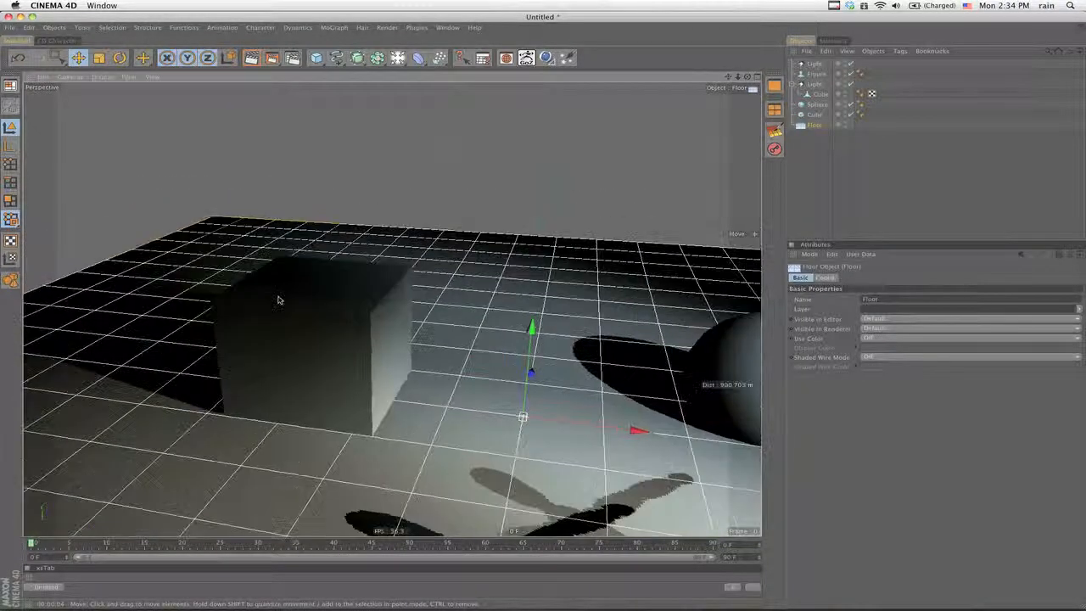
left_click(278, 303)
right_click_drag(279, 303, 552, 318, "alt")
left_click_drag(551, 318, 475, 284, "alt")
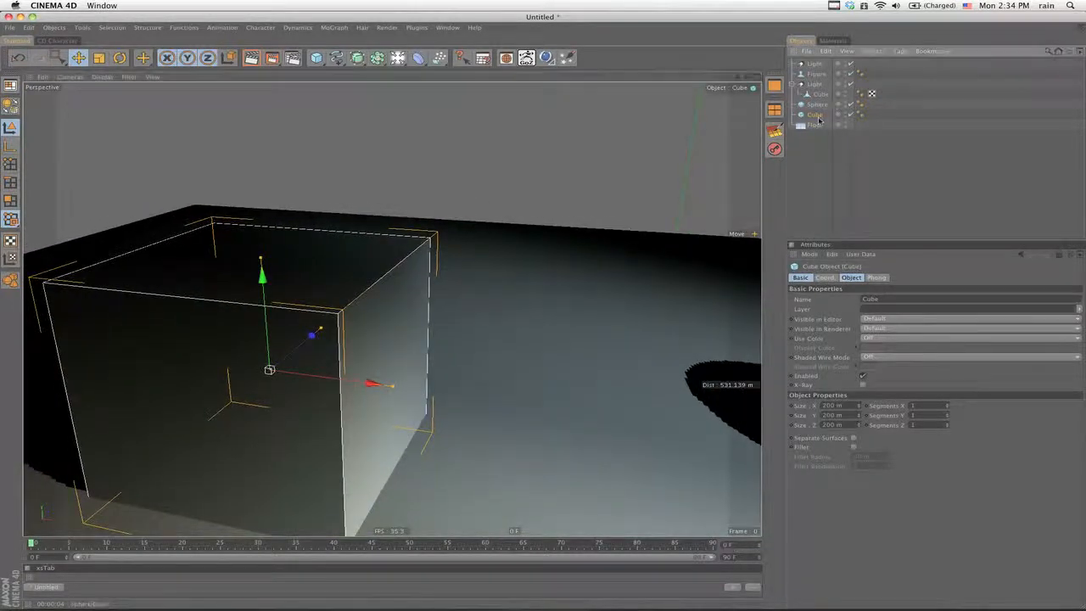
left_click(853, 448)
left_click(889, 469)
left_click(889, 469)
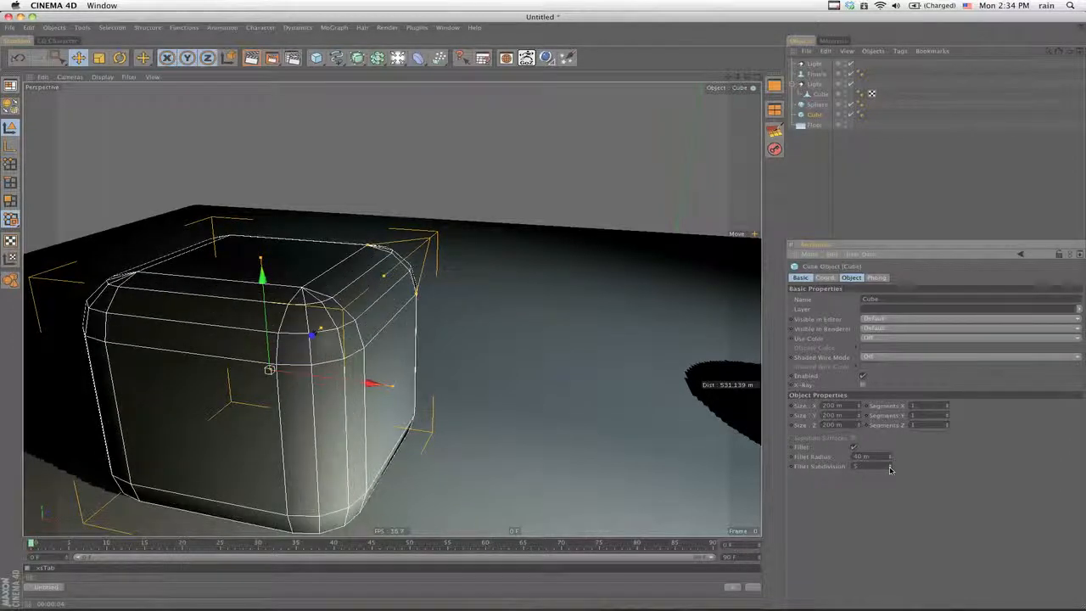
left_click(890, 467)
left_click(891, 463)
left_click_drag(891, 461, 543, 313)
Deselect the cube, pull the view back to include the sphere and figure, and render to check the rounded edges.
left_click(562, 183)
middle_click_drag(559, 240, 478, 238, "alt")
mouse_move(477, 238)
right_mouse_down("alt")
mouse_move(545, 314)
mouse_move(474, 237)
right_mouse_up("alt")
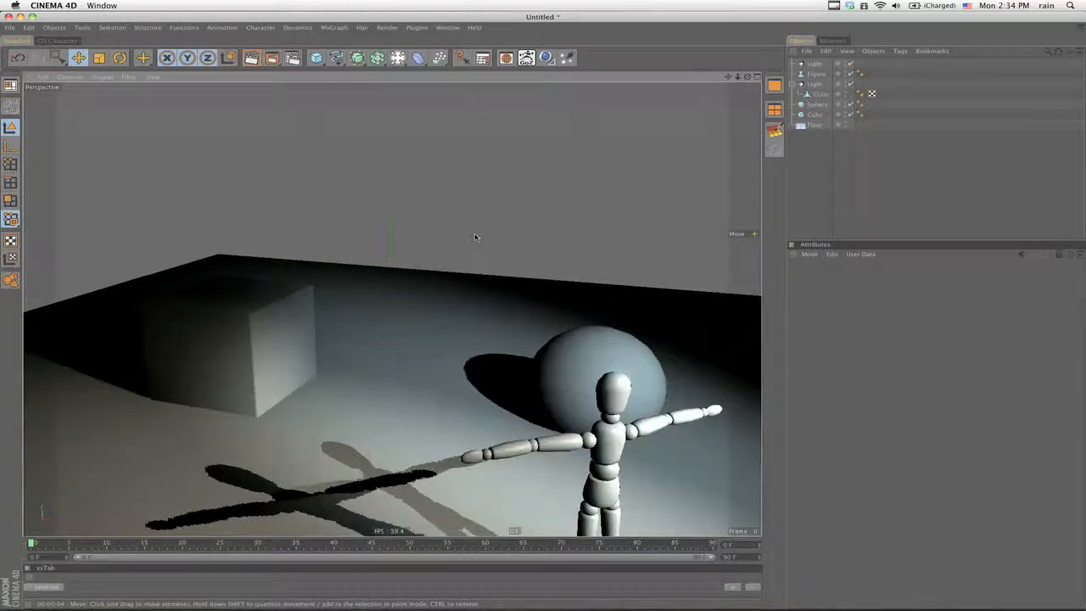
key("ctrl+r")
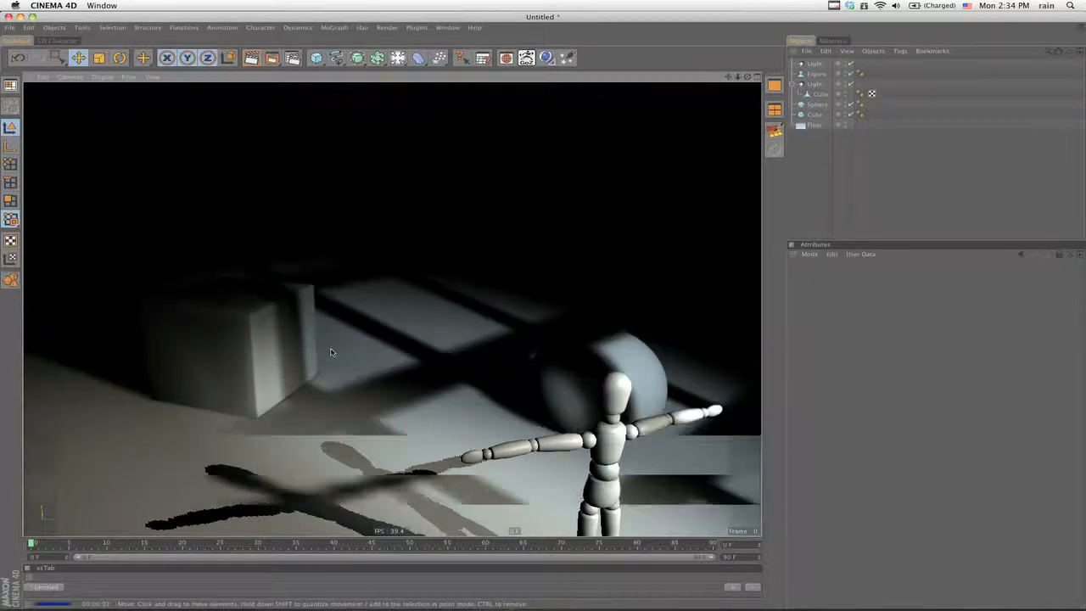
Switch to Safari to examine the image of gobo pattern designs, and return to CINEMA 4D.
left_click_drag(405, 317, 389, 340, "alt")
key("super+Tab")
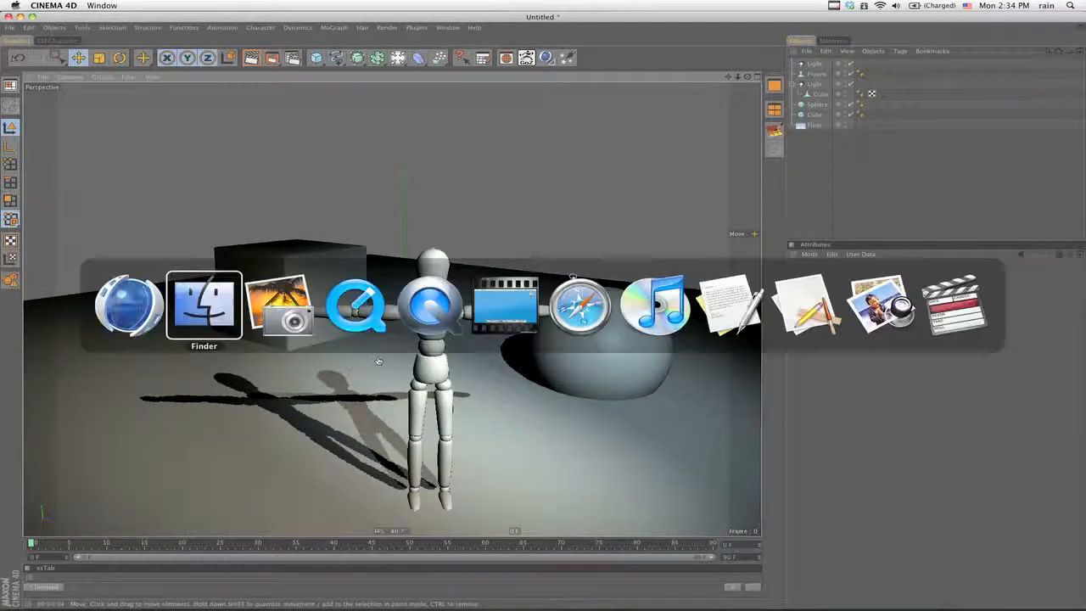
left_click(577, 312)
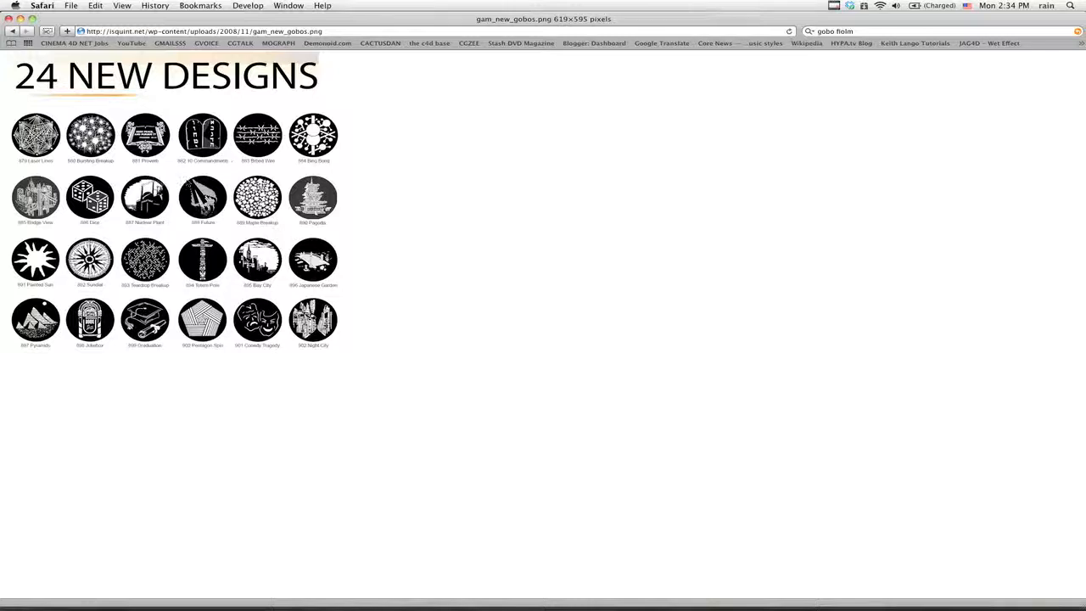
key("super+Tab")
key("super+Tab")
key("super+Tab")
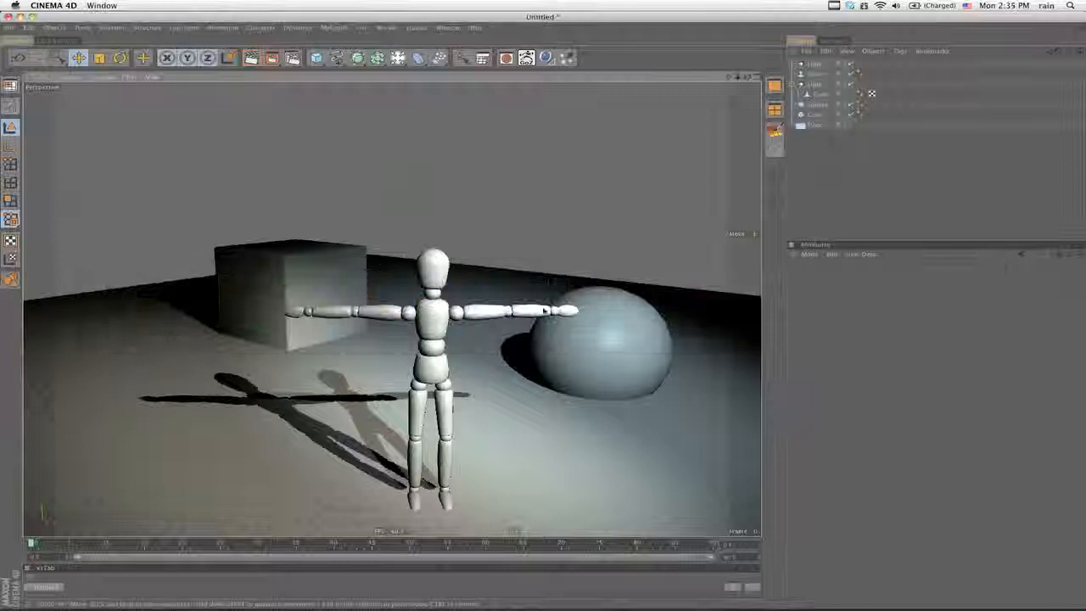
Reframe the perspective view with the figure centred between the cube and the sphere.
left_click_drag(544, 310, 503, 339, "alt")
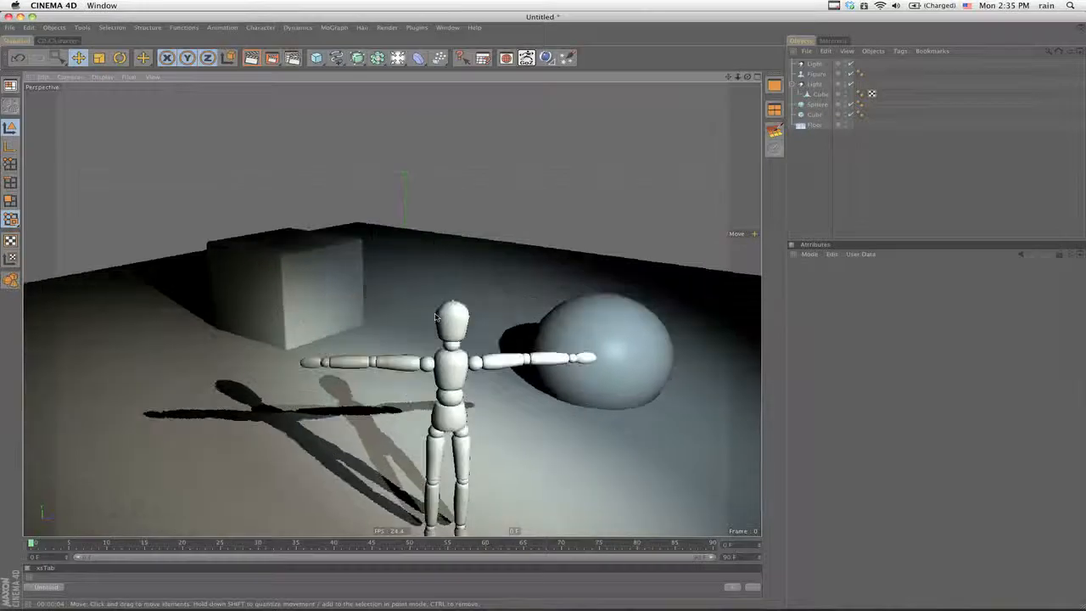
middle_click_drag(503, 339, 441, 293, "alt")
right_click_drag(441, 293, 371, 323, "alt")
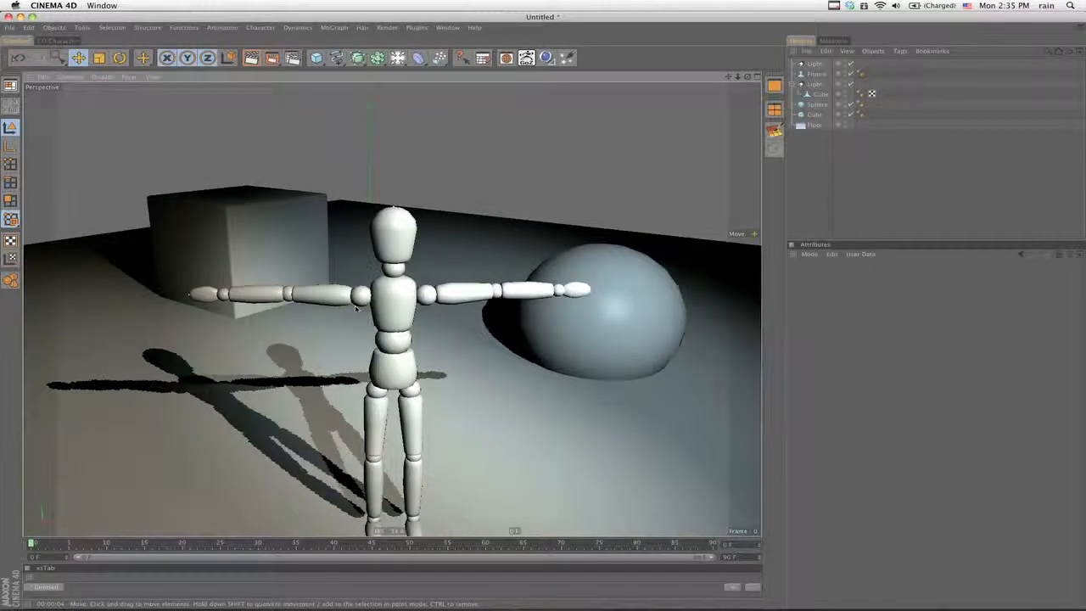
left_click_drag(371, 332, 340, 294, "alt")
middle_click_drag(340, 294, 352, 301, "alt")
right_click_drag(352, 301, 546, 315, "alt")
left_click_drag(547, 314, 546, 312, "alt")
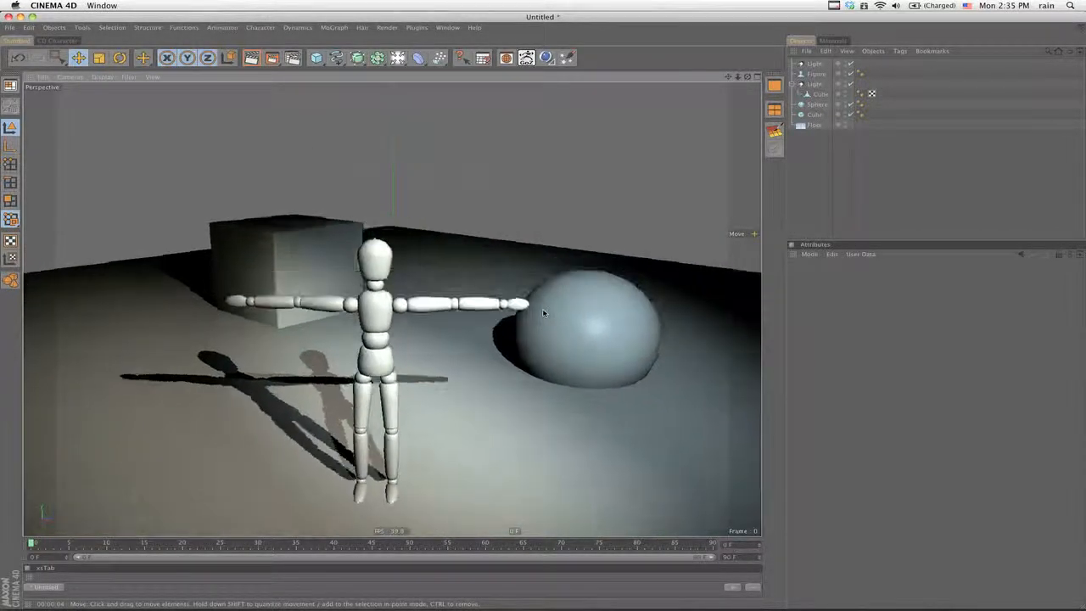
right_click_drag(545, 312, 451, 325, "alt")
right_click_drag(544, 313, 406, 329, "alt")
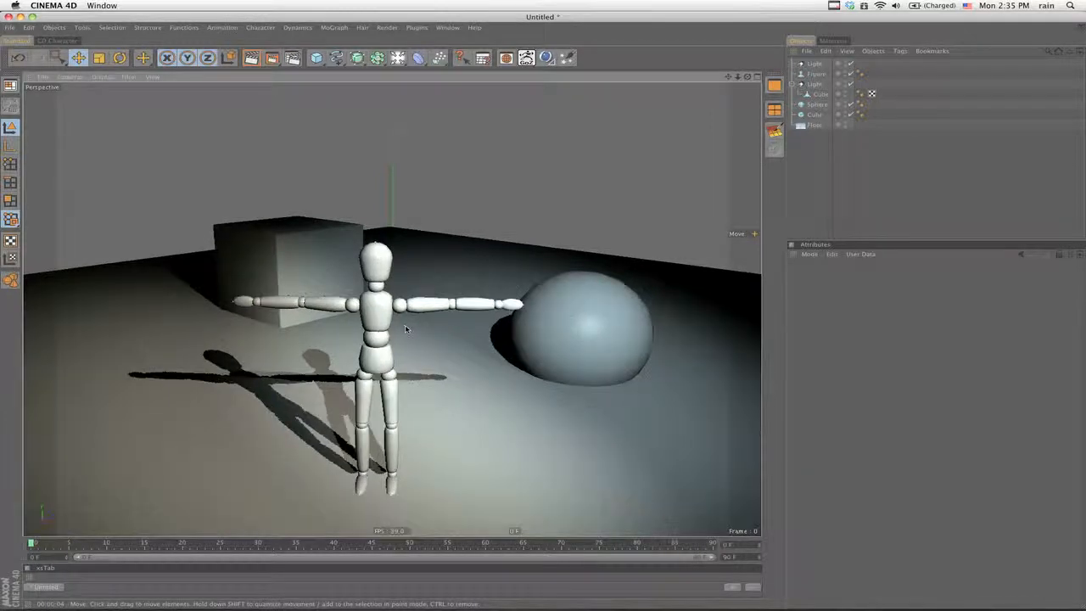
left_click_drag(466, 336, 546, 311, "alt")
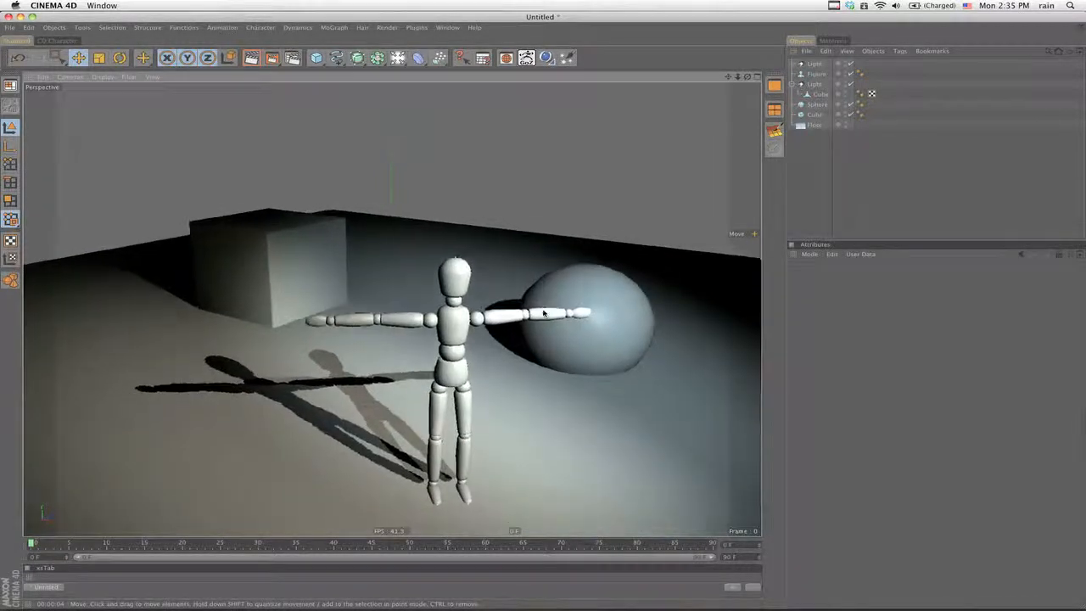
right_click_drag(545, 310, 462, 337, "alt")
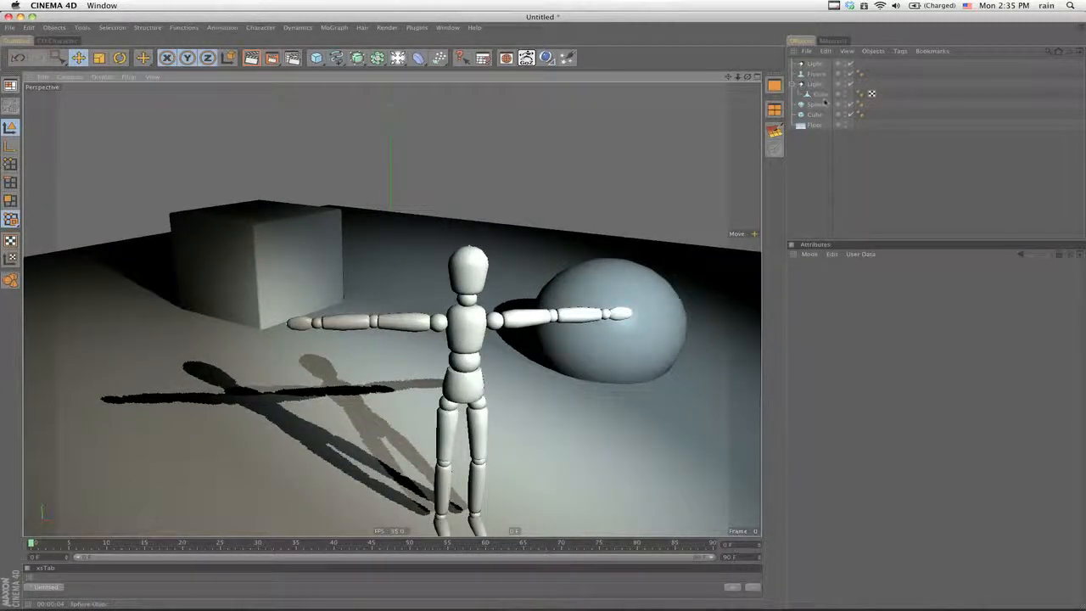
Select the warm light, fit the whole figure with its shadows in view, and render the perspective view.
left_click(812, 65)
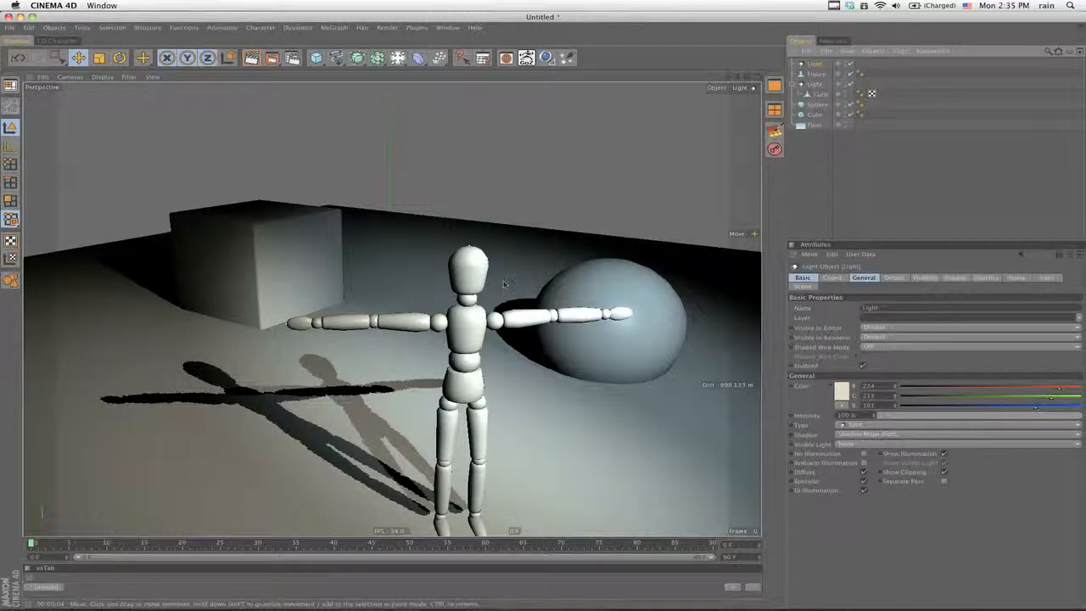
middle_click_drag(544, 308, 511, 279, "alt")
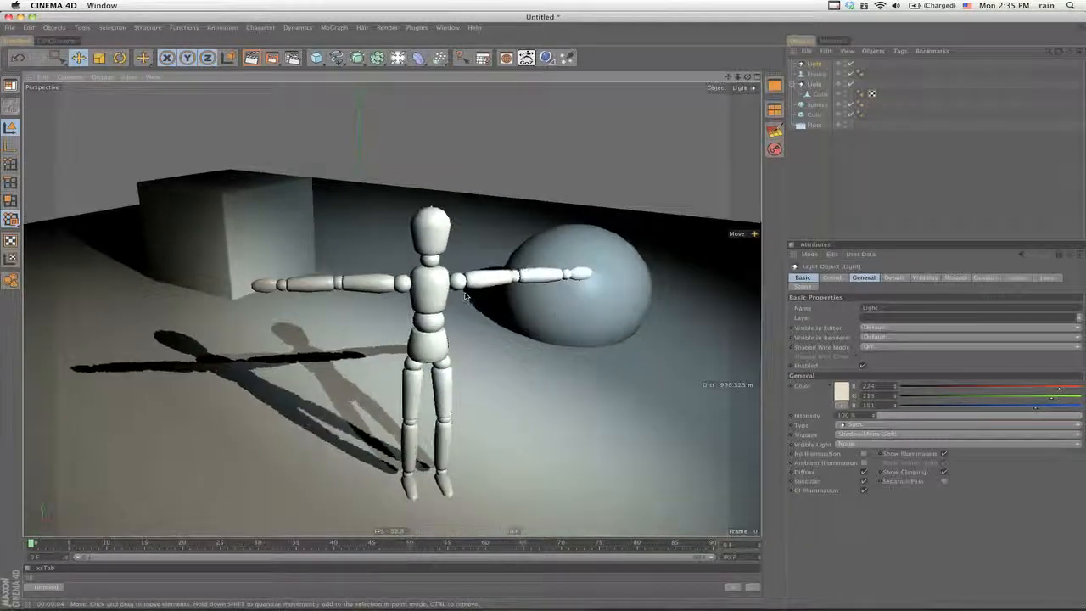
left_click_drag(469, 294, 419, 282, "alt")
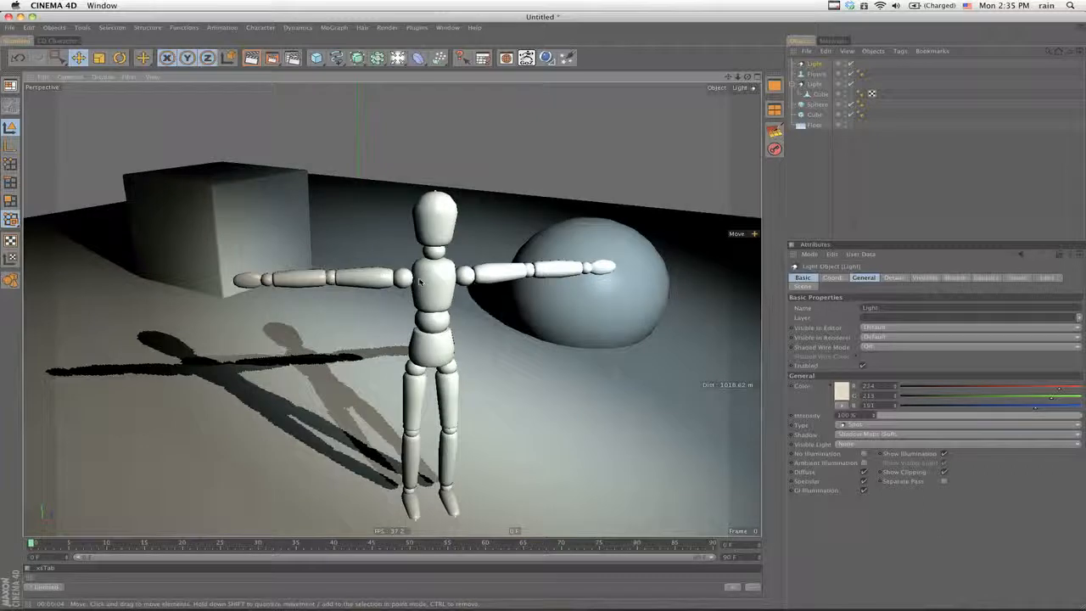
key("ctrl+r")
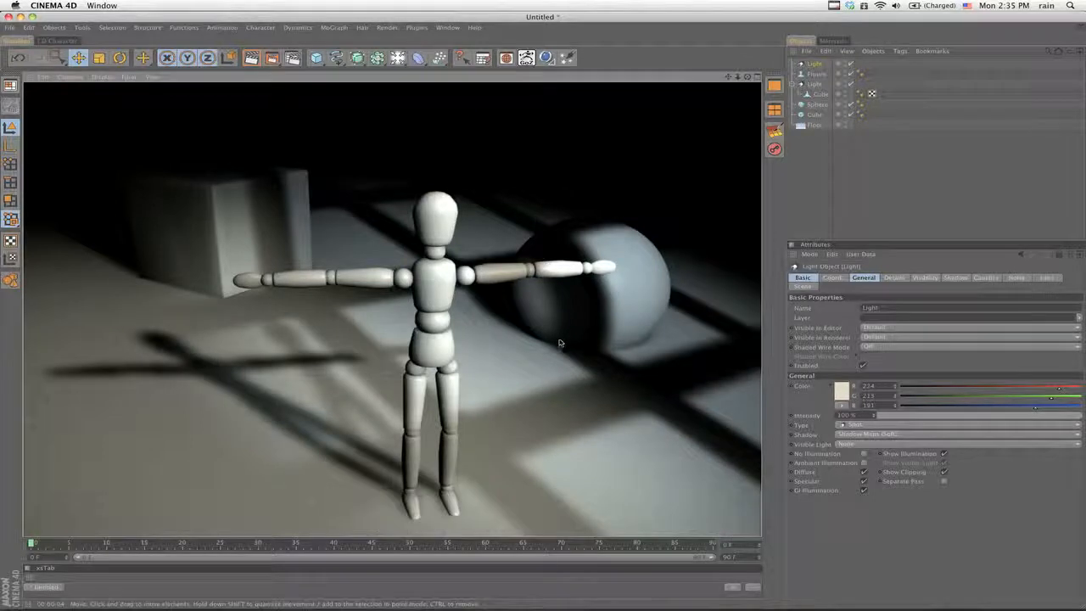
left_click(418, 282, "alt")
left_click_drag(534, 339, 533, 312, "alt")
scroll(544, 313, "up", 5)
scroll(532, 312, "up", 3)
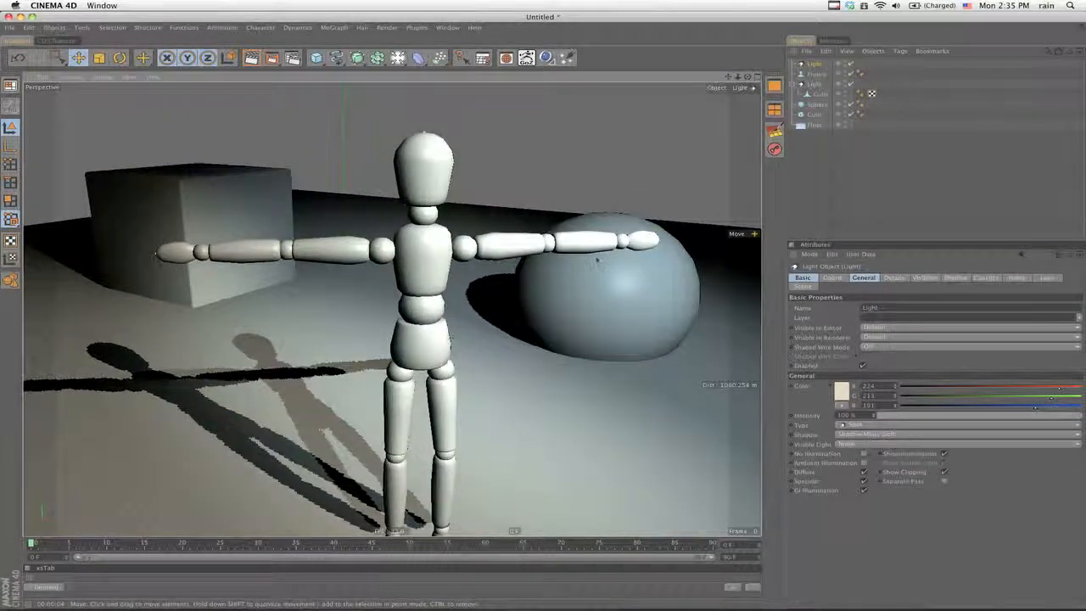
left_click(833, 6)
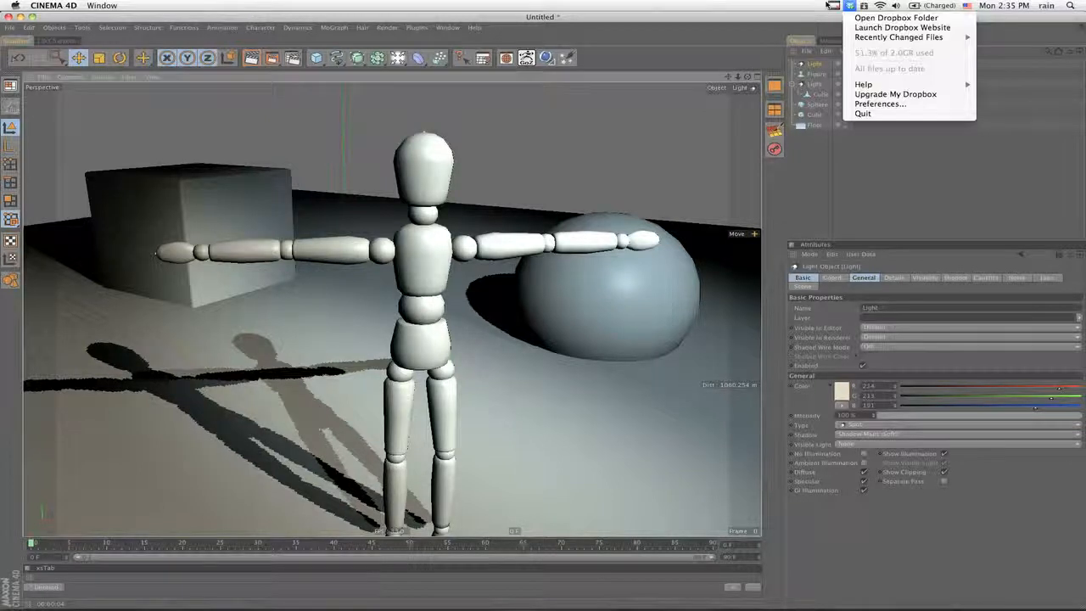